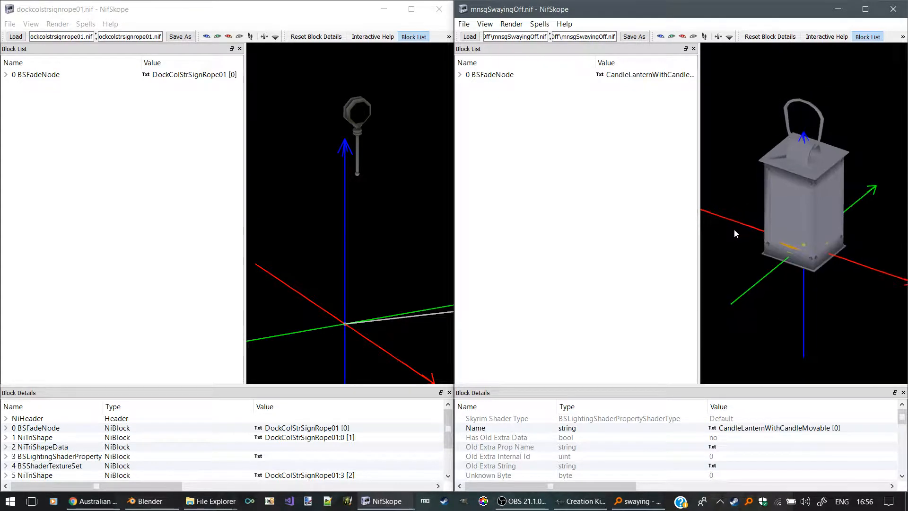
Examine the lantern01a_off.nif and dockcolstrsignrope01.nif models from different angles.
drag(365, 150, 329, 176)
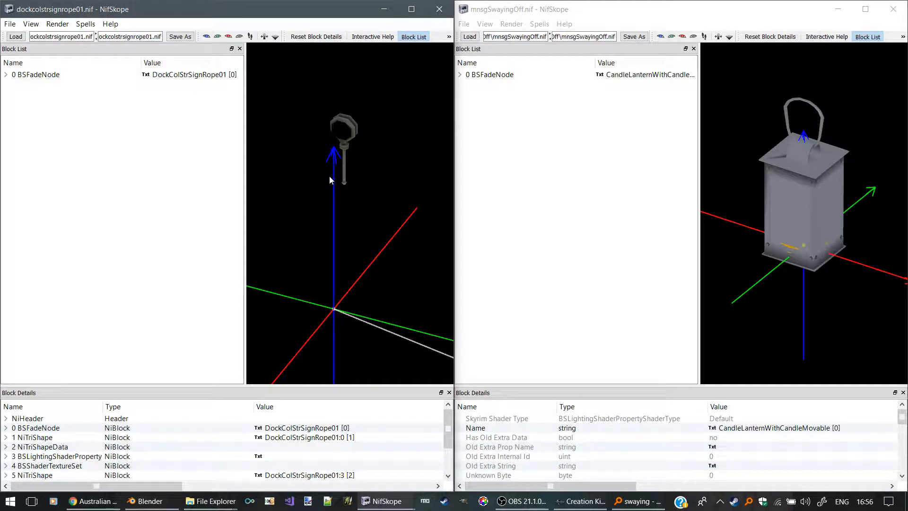
mouse_move(381, 501)
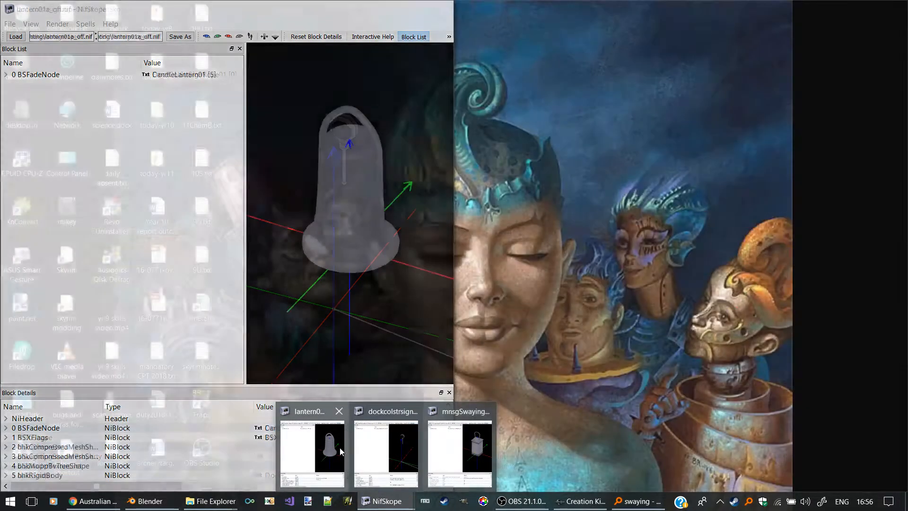
click(340, 447)
drag(386, 246, 405, 257)
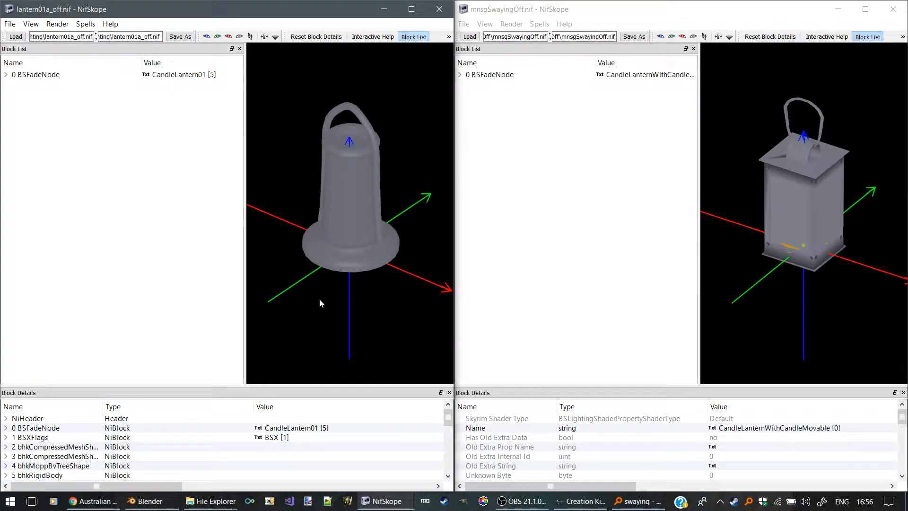
mouse_move(387, 501)
click(402, 460)
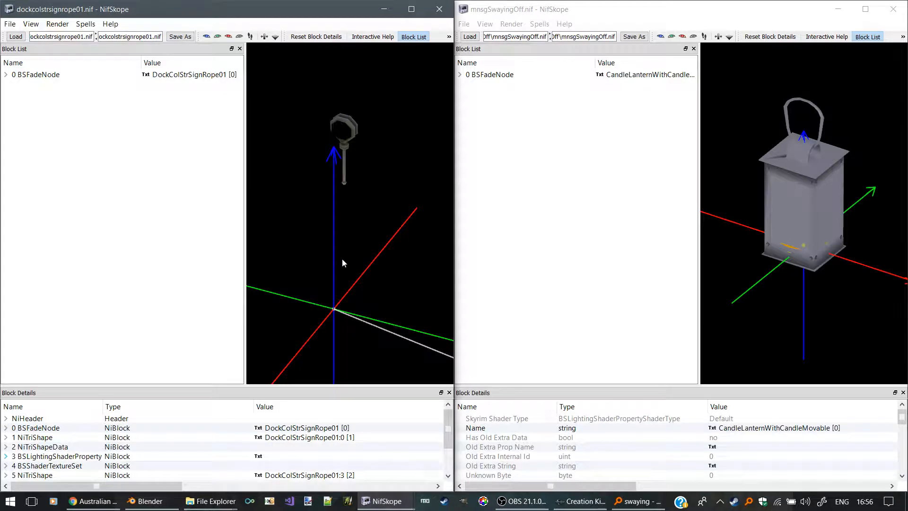
drag(342, 258, 367, 242)
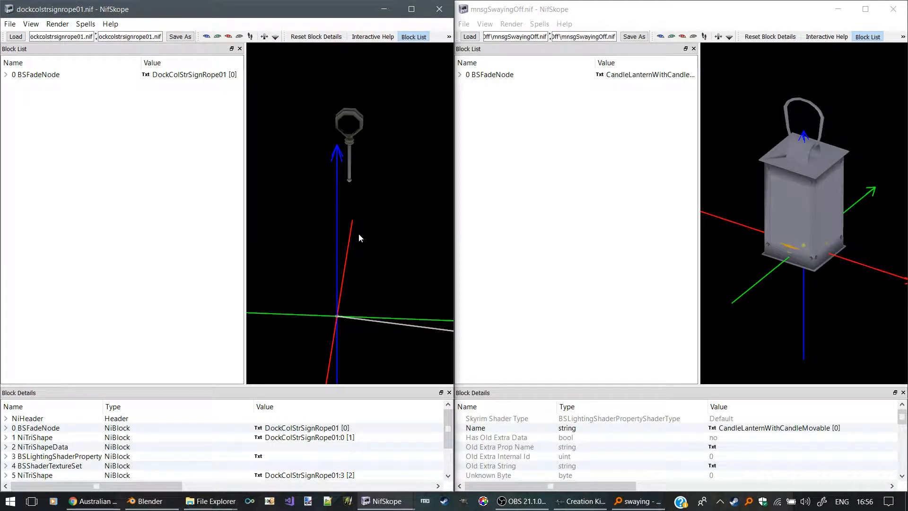
Select the ring-and-rod shape in dockcolstrsignrope01.nif and maximize that file's window for a closer view.
click(342, 118)
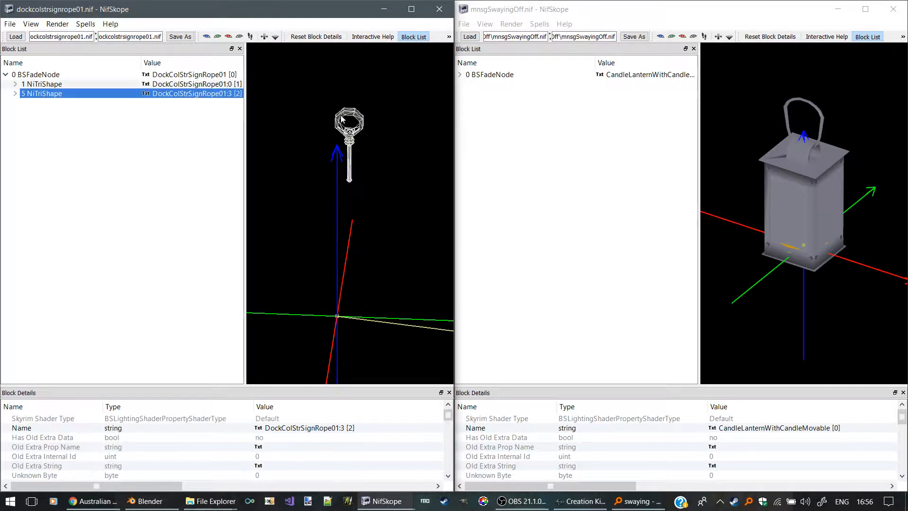
click(411, 9)
scroll(551, 111, up, 5)
middle_drag(509, 186, 447, 327)
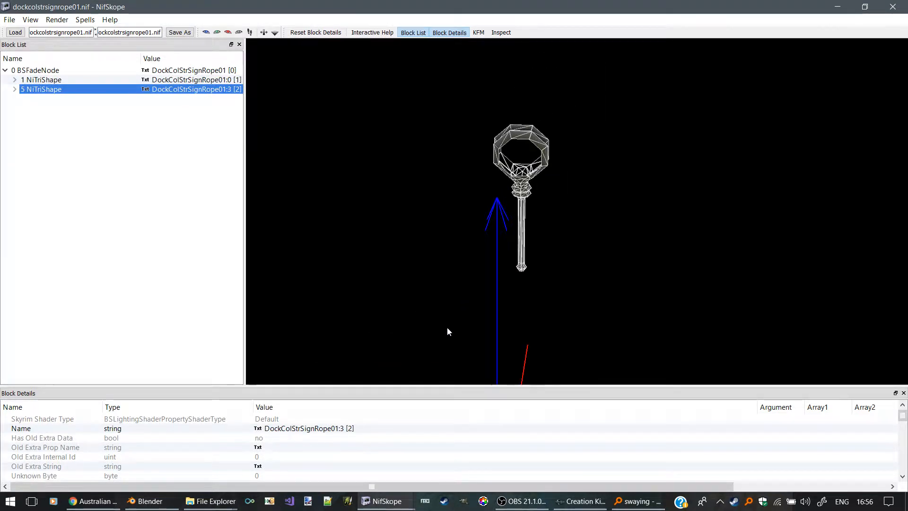
mouse_move(515, 237)
mouse_down()
mouse_move(499, 223)
mouse_move(505, 234)
mouse_up()
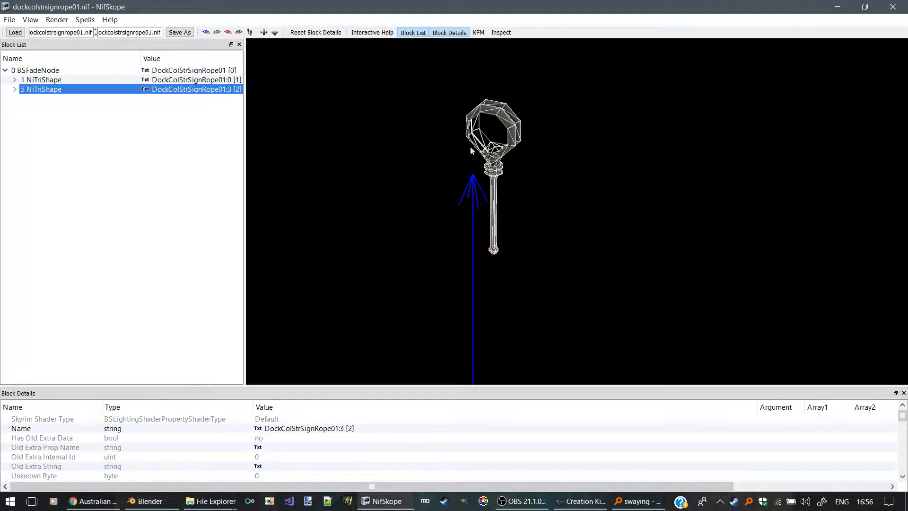
drag(471, 149, 527, 178)
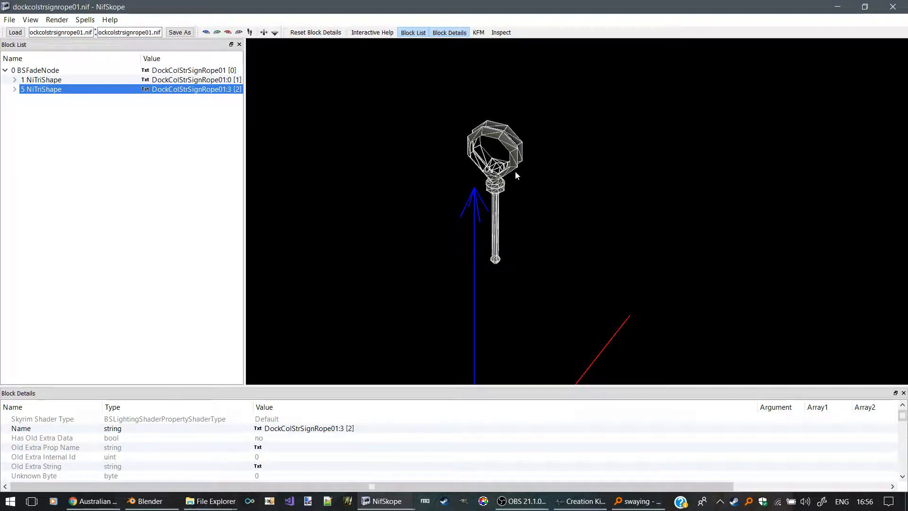
Edit the ring-and-rod shape's transform and, using the top view, set its Y translation to 7219.6904.
right_click(510, 139)
mouse_move(544, 143)
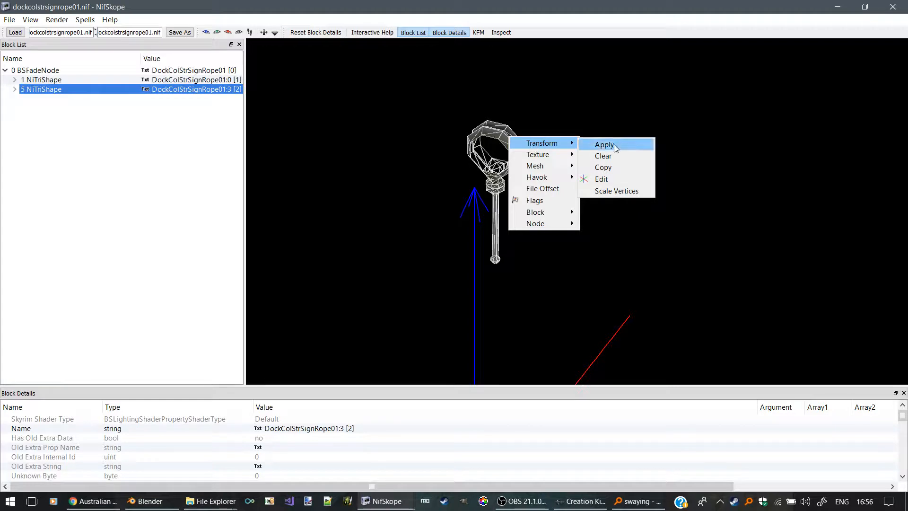
click(601, 179)
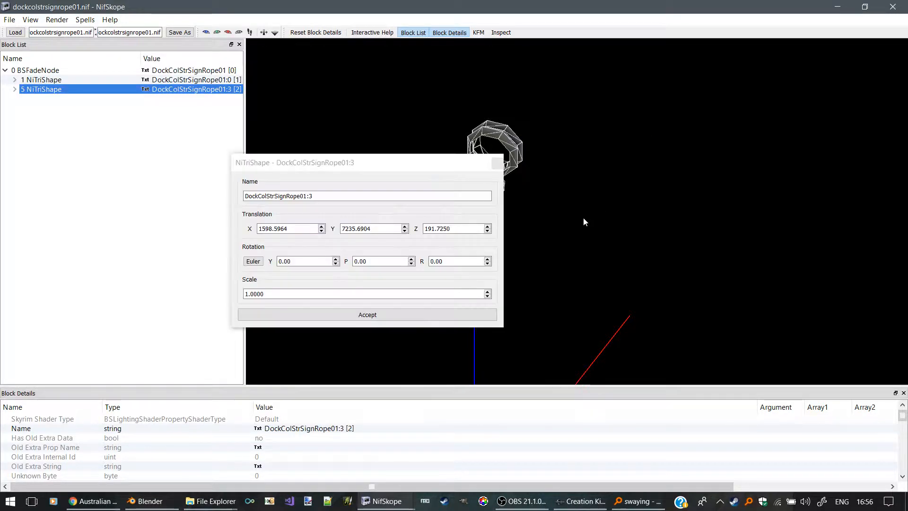
drag(385, 167, 181, 175)
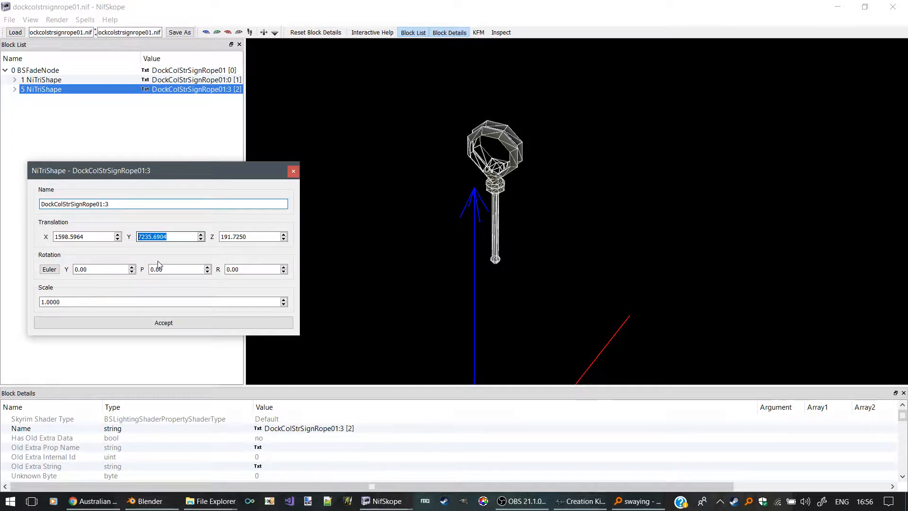
double_click(254, 240)
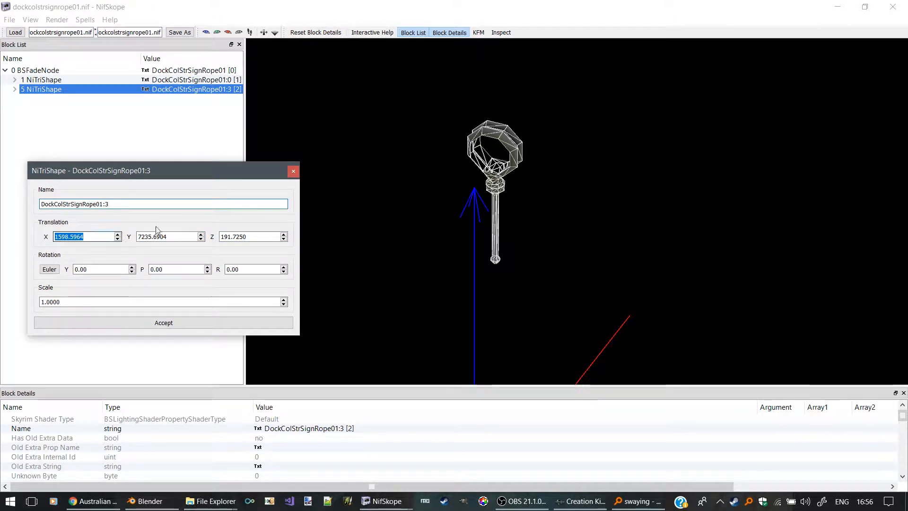
click(206, 32)
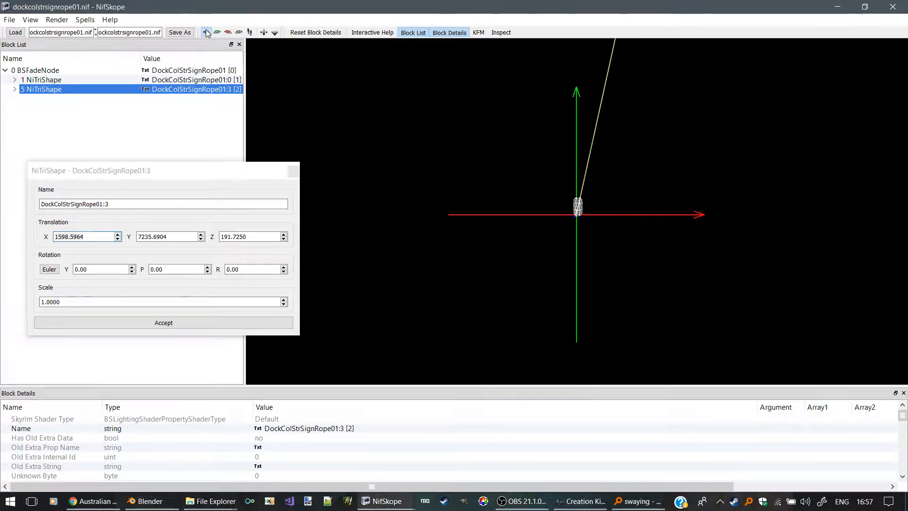
scroll(630, 184, up, 5)
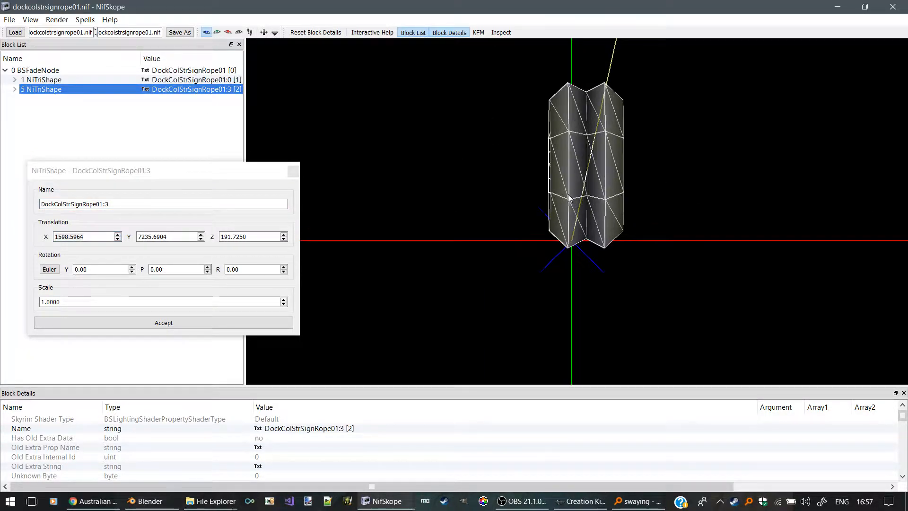
click(200, 239)
drag(200, 239, 200, 240)
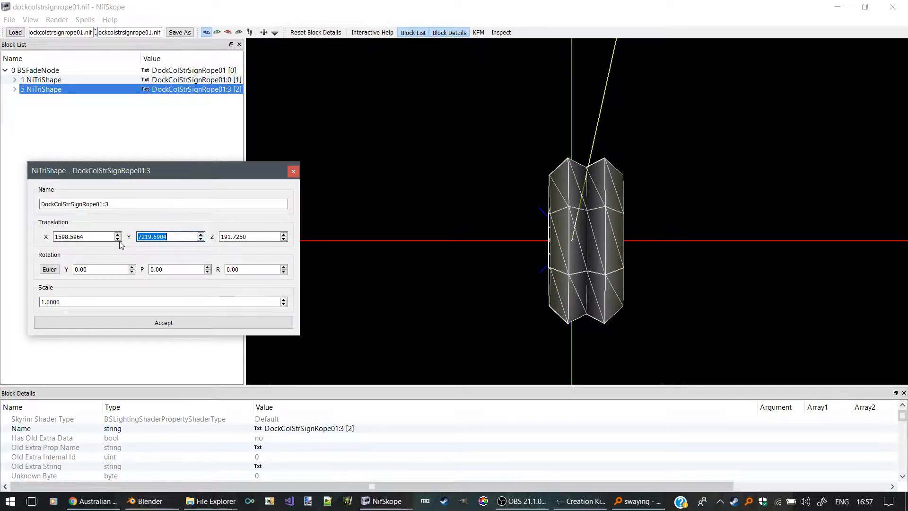
Set the ring-and-rod shape's X translation to 1595.5964 and Z translation to 0, and accept the transform.
drag(118, 239, 117, 240)
key(Tab)
key(Tab)
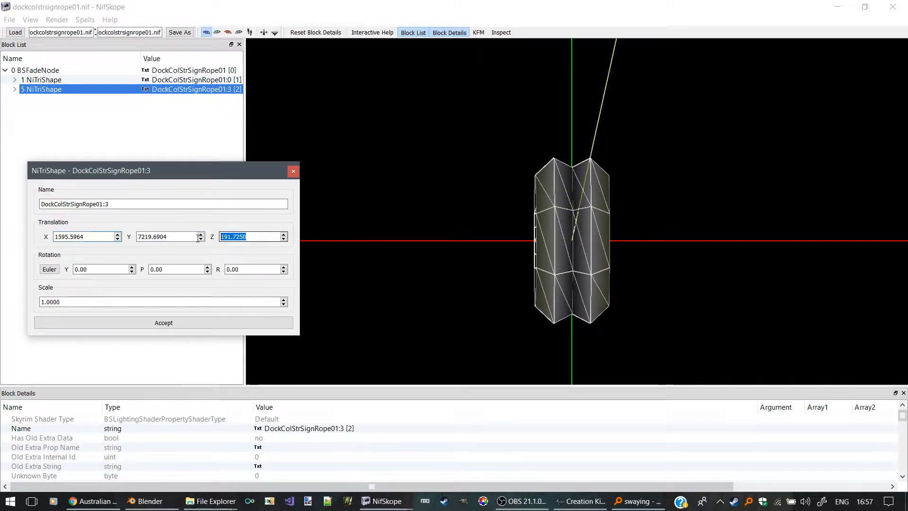
text(0)
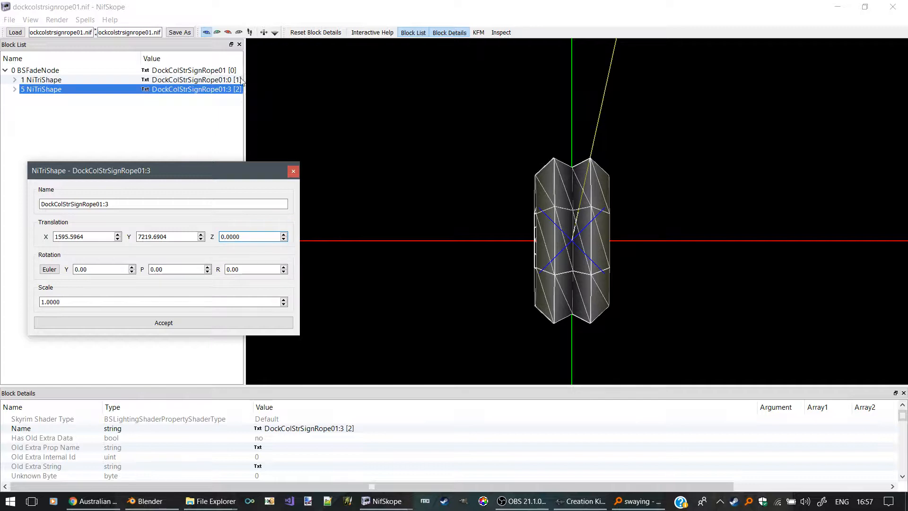
click(217, 32)
middle_drag(544, 126, 480, 240)
scroll(481, 239, down, 1)
click(154, 323)
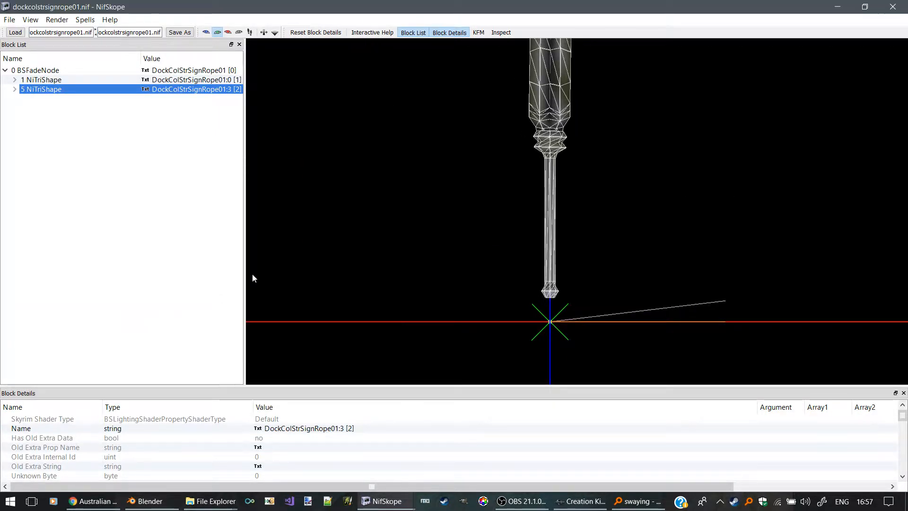
Apply the transform to the DockColStrSignRope01:3 shape and look at it from below.
right_click(178, 89)
mouse_move(219, 84)
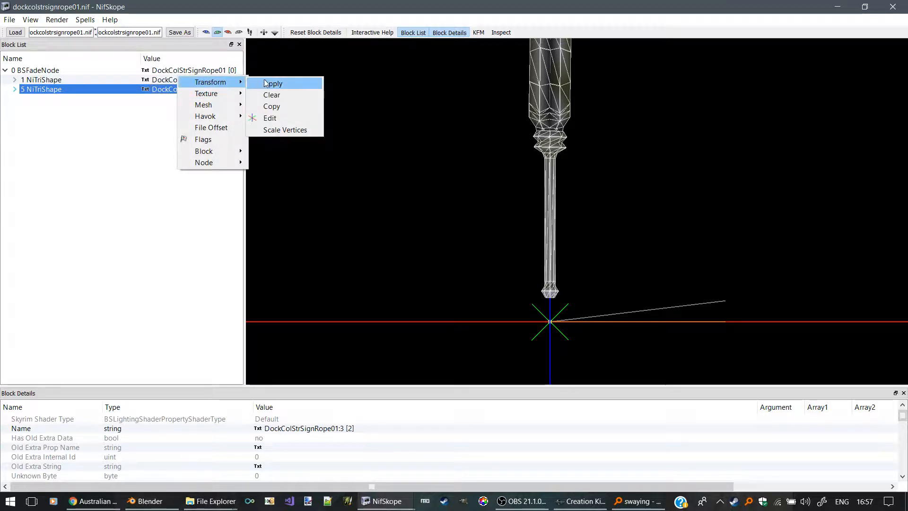
click(267, 84)
scroll(444, 186, down, 3)
drag(444, 186, 477, 113)
scroll(574, 243, up, 5)
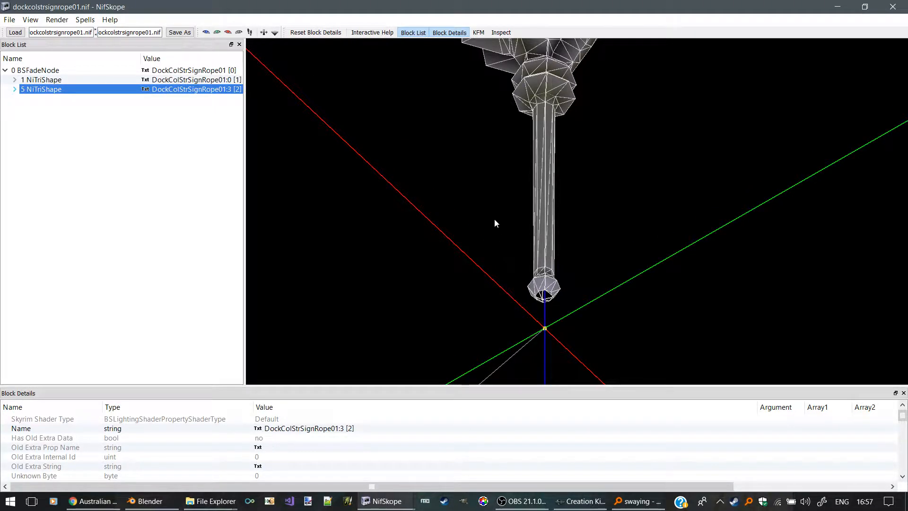
Edit the transform of the small detached shape DockColStrSignRope01:0, setting its Z translation to 0.
scroll(495, 220, down, 4)
click(555, 69)
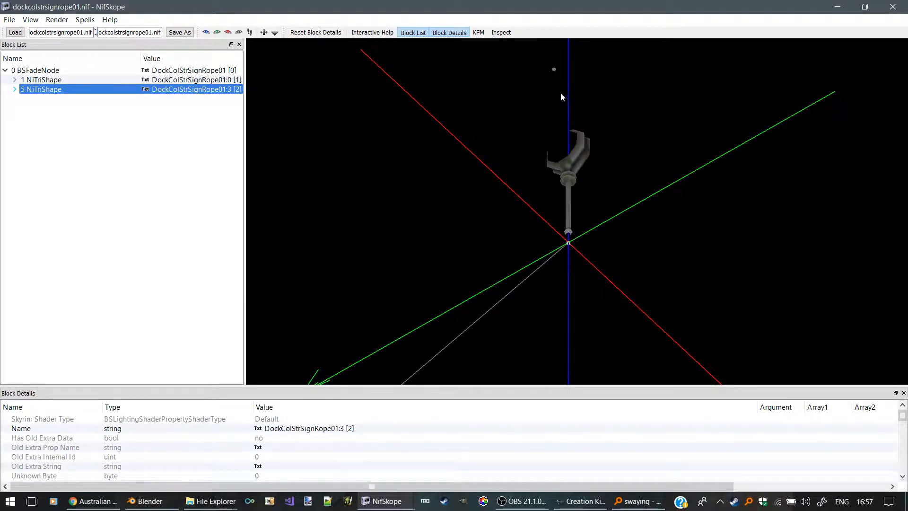
middle_drag(546, 81, 521, 161)
scroll(521, 161, up, 1)
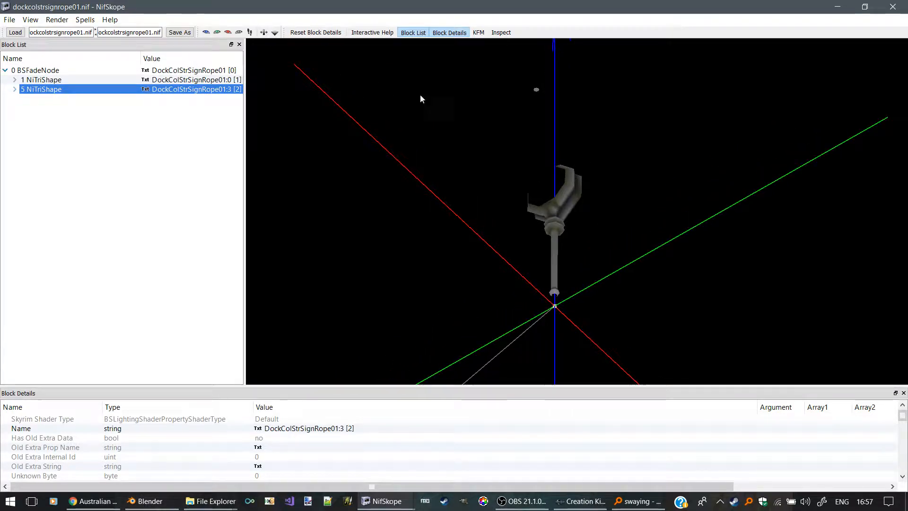
click(537, 90)
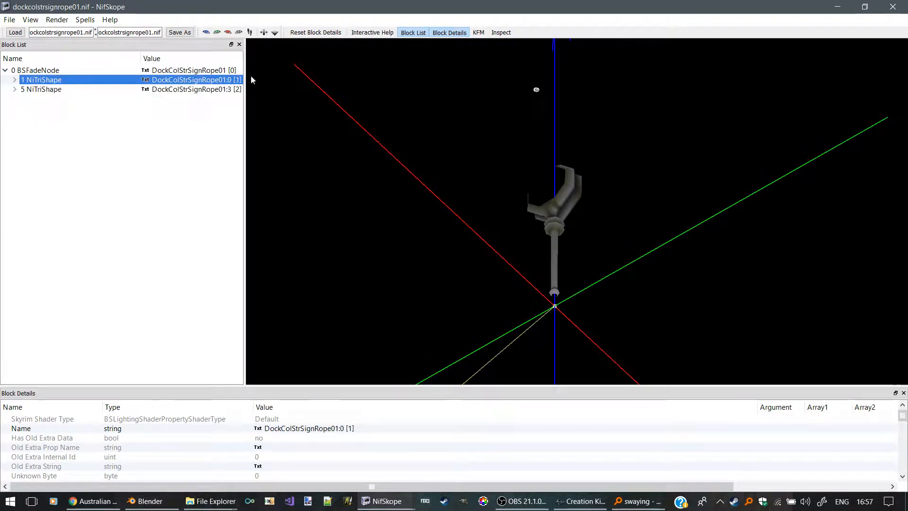
right_click(201, 80)
mouse_move(236, 69)
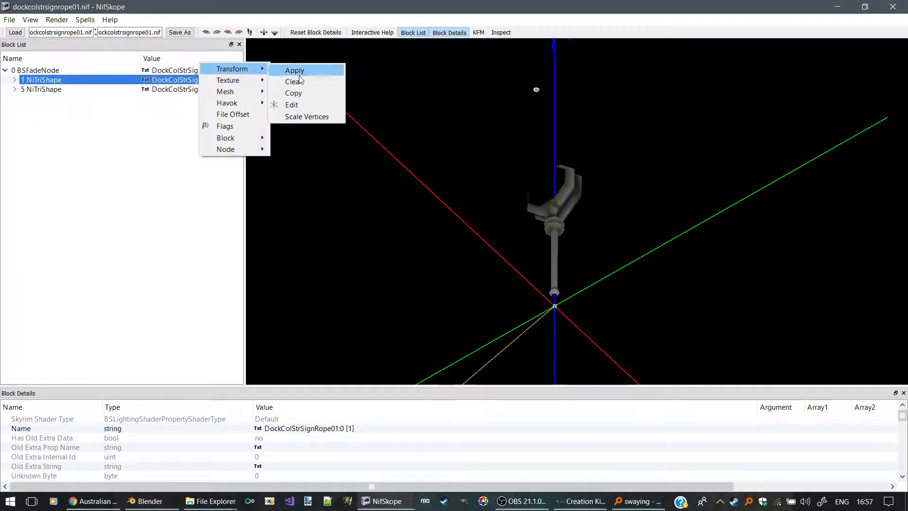
click(303, 106)
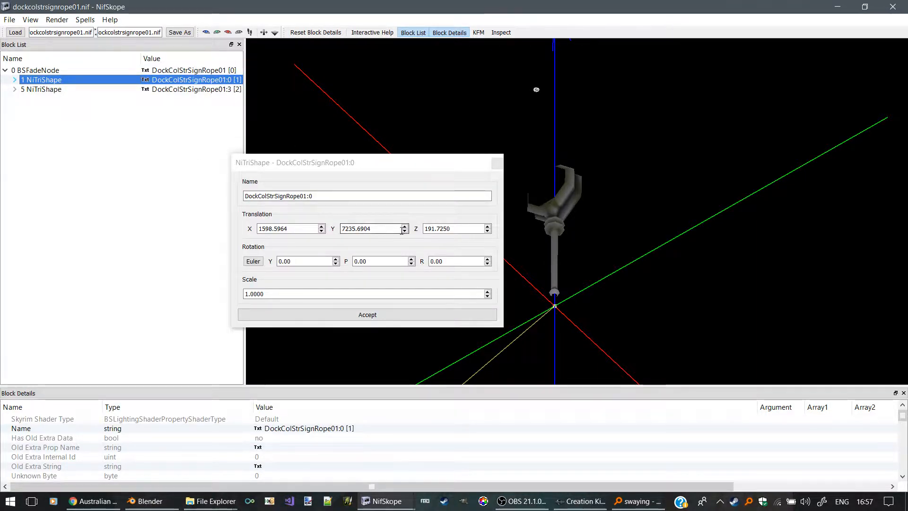
double_click(474, 228)
text(0)
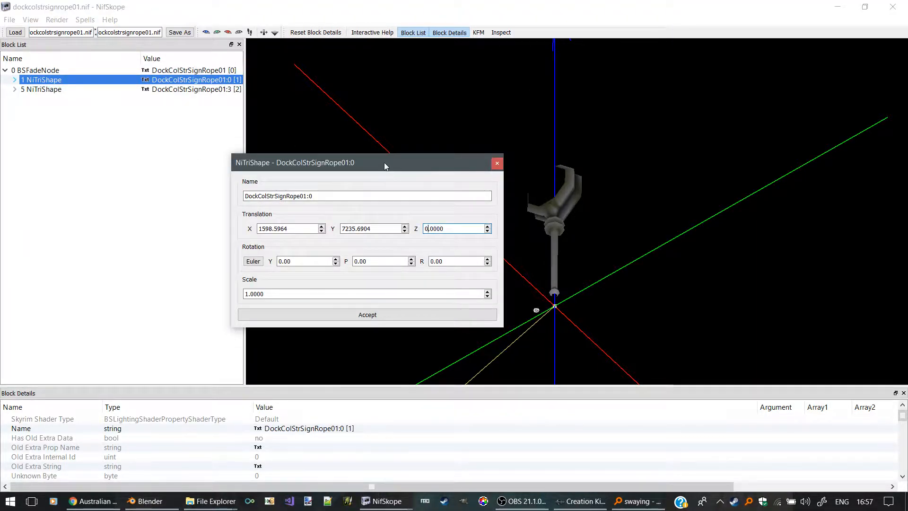
From the top view, set the small shape's Z translation to 200 and its Y translation to 7219.6904.
drag(384, 162, 190, 165)
click(207, 32)
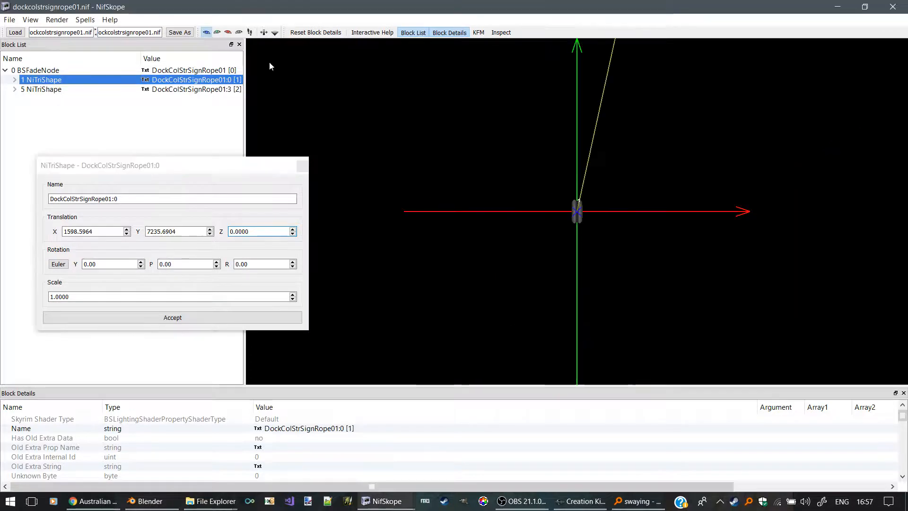
scroll(568, 197, up, 5)
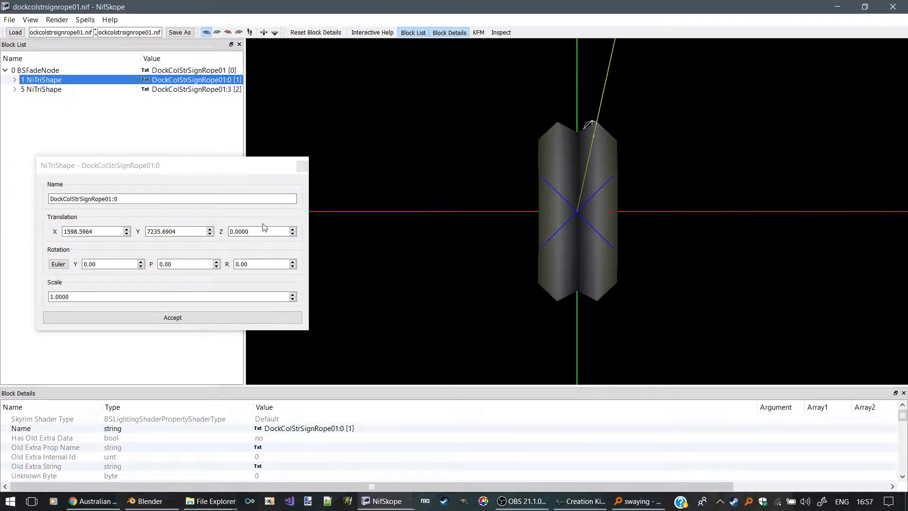
click(198, 240)
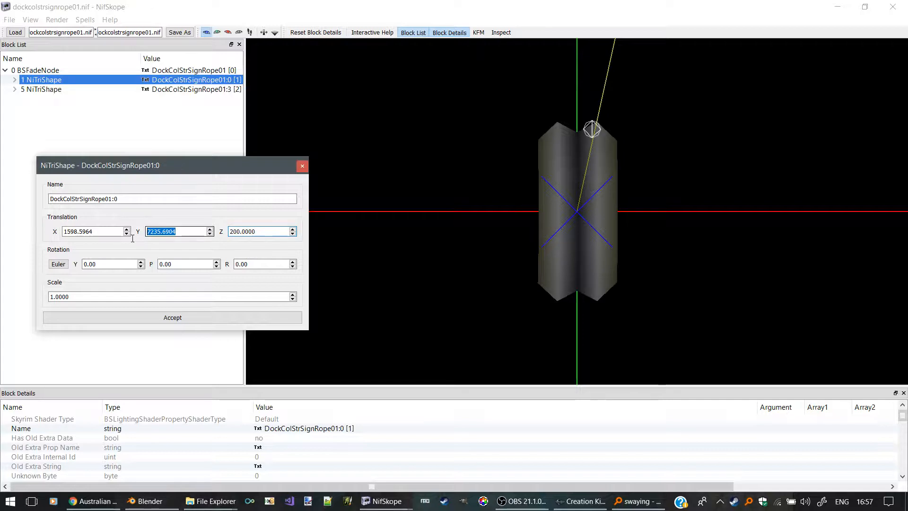
click(211, 234)
click(211, 234)
click(211, 233)
click(211, 233)
click(211, 233)
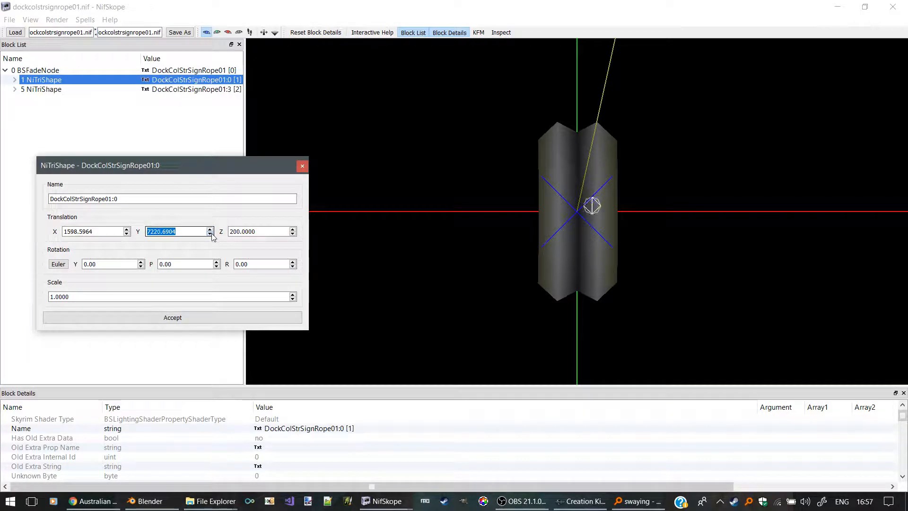
click(211, 234)
Set the small shape's X translation to 1595.5964 and accept the transform with Z kept at 200.
click(127, 234)
click(127, 234)
click(127, 234)
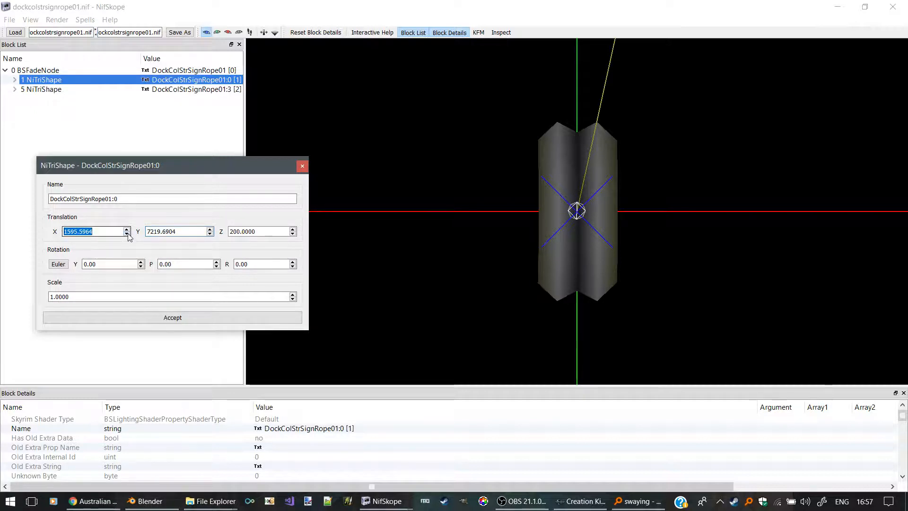
drag(260, 230, 206, 239)
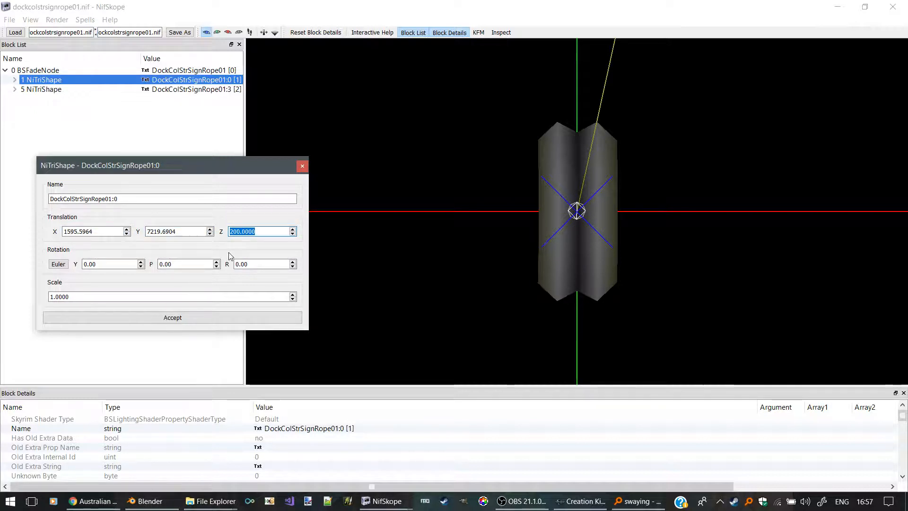
click(208, 317)
Select the ring-and-rod shape and inspect its placement relative to the origin.
drag(469, 211, 508, 147)
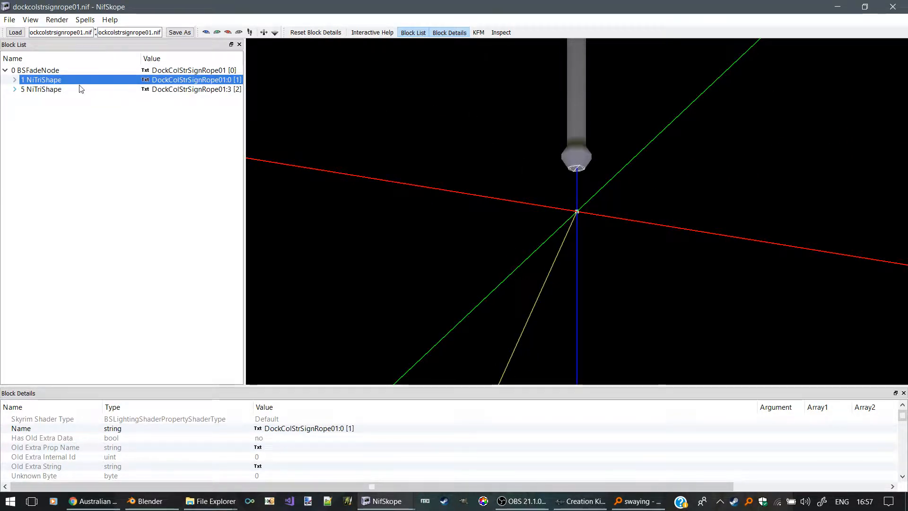
click(578, 140)
drag(553, 138, 491, 199)
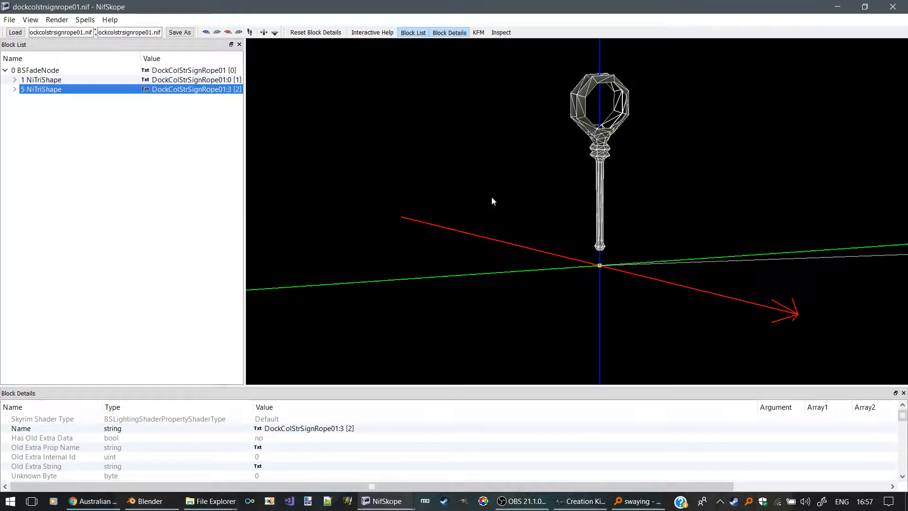
Export the ring-and-rod shape as an OBJ file, overwriting mynewrope.obj in the architecture folder.
click(15, 89)
click(14, 21)
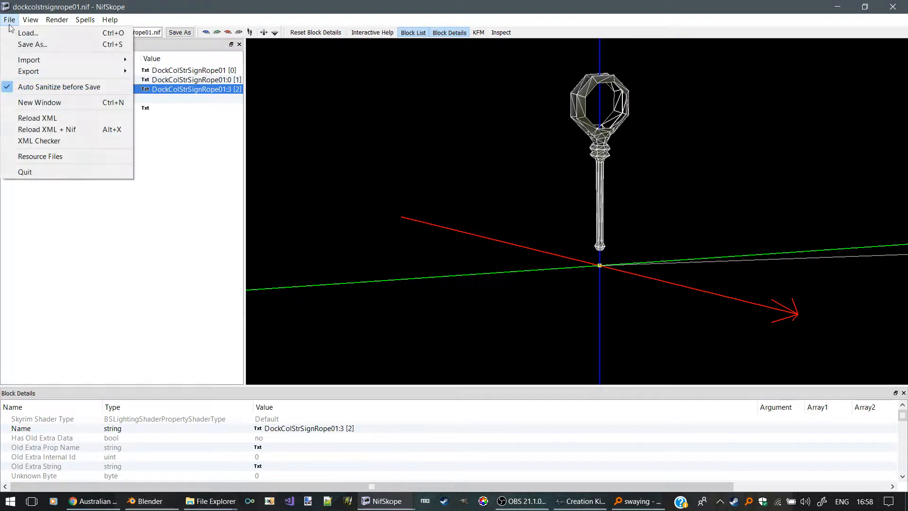
mouse_move(109, 76)
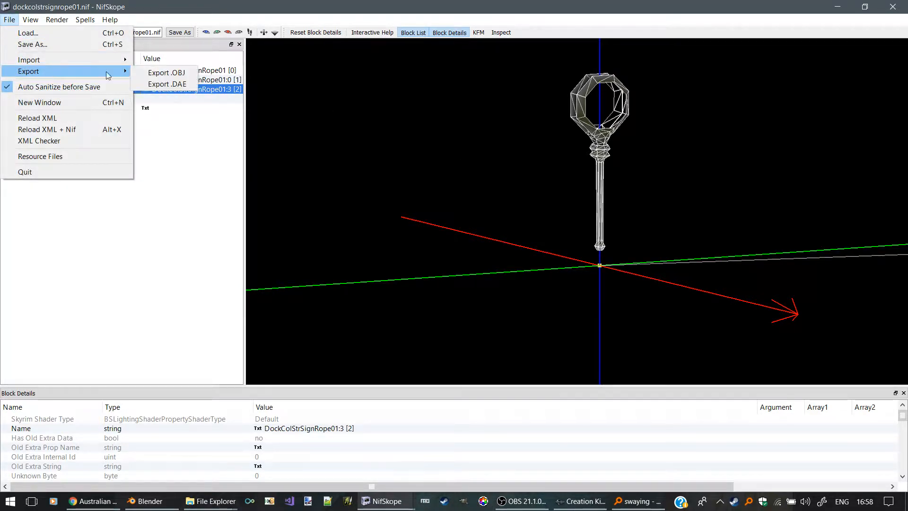
click(160, 73)
click(476, 256)
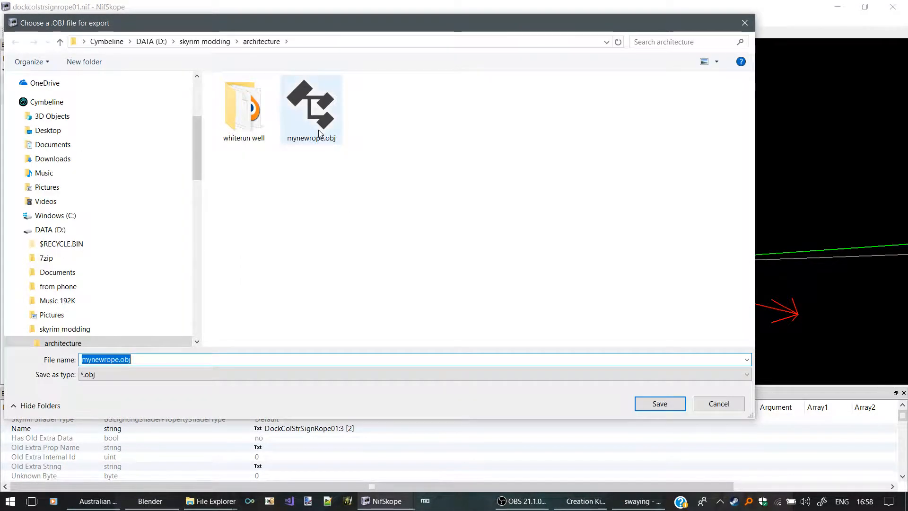
double_click(319, 134)
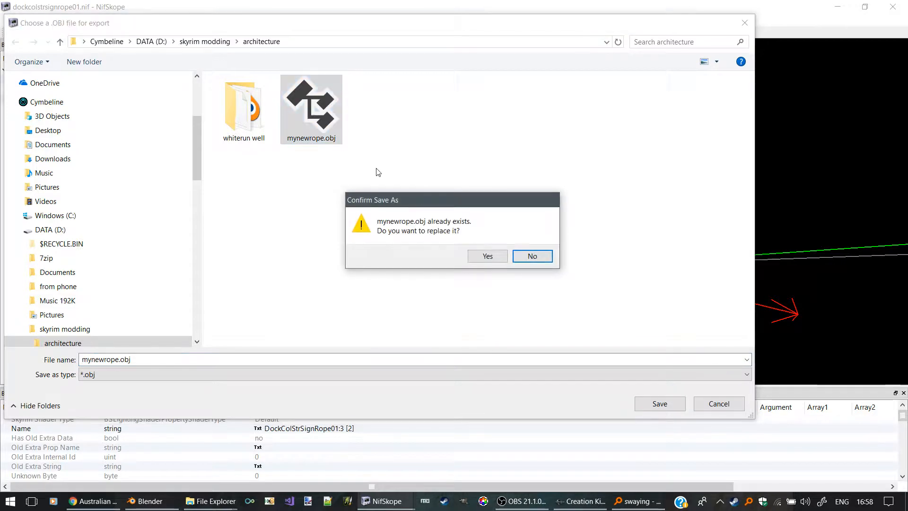
click(487, 257)
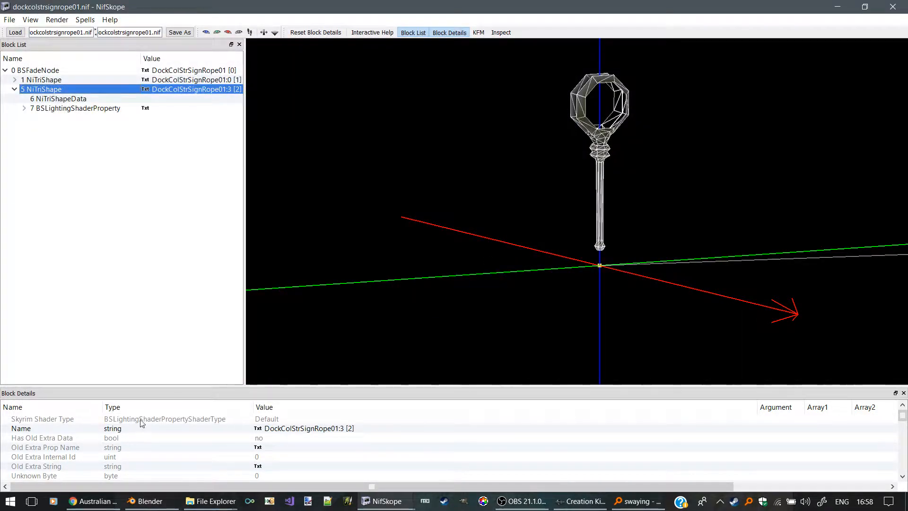
Switch to Blender and import mynewrope.obj as Wavefront OBJ with Y Forward and Z Up.
click(155, 505)
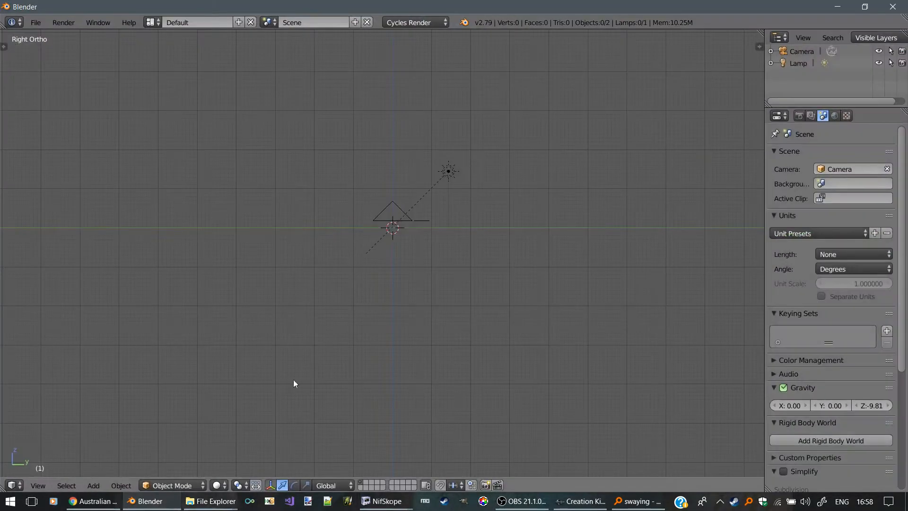
click(36, 22)
mouse_move(63, 241)
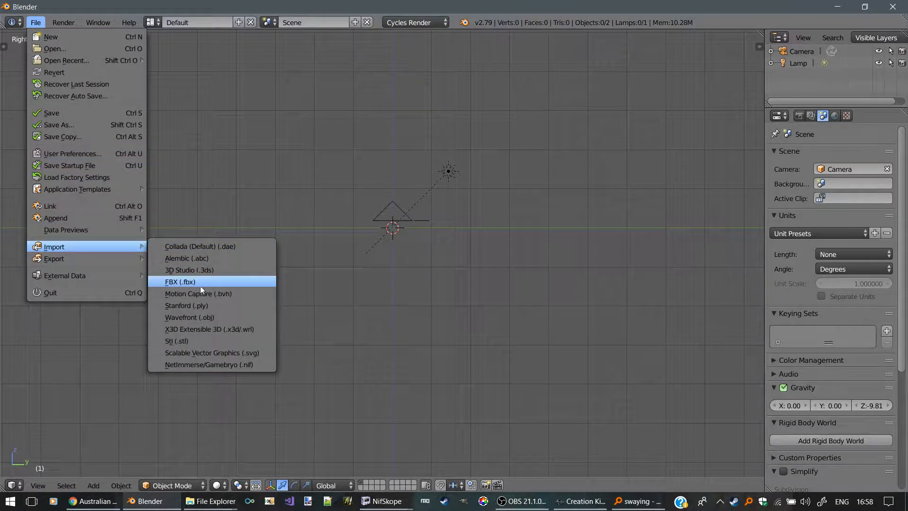
click(192, 317)
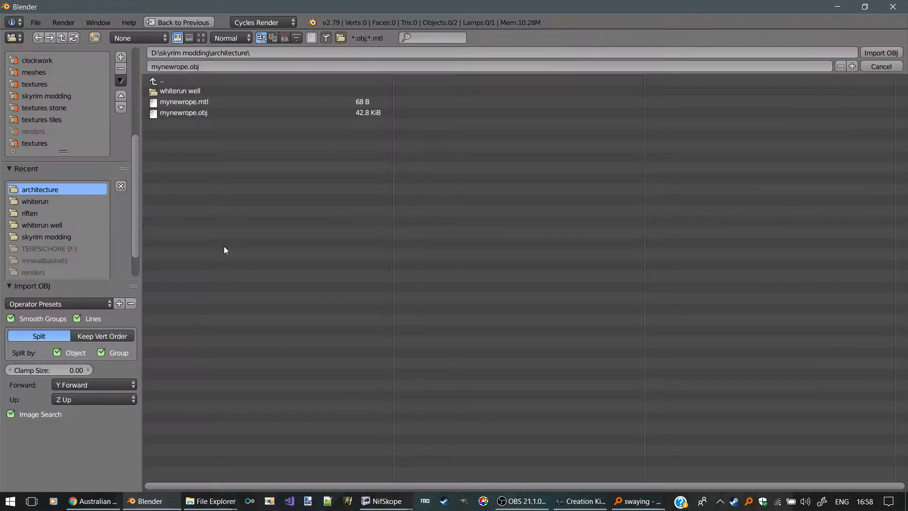
click(183, 112)
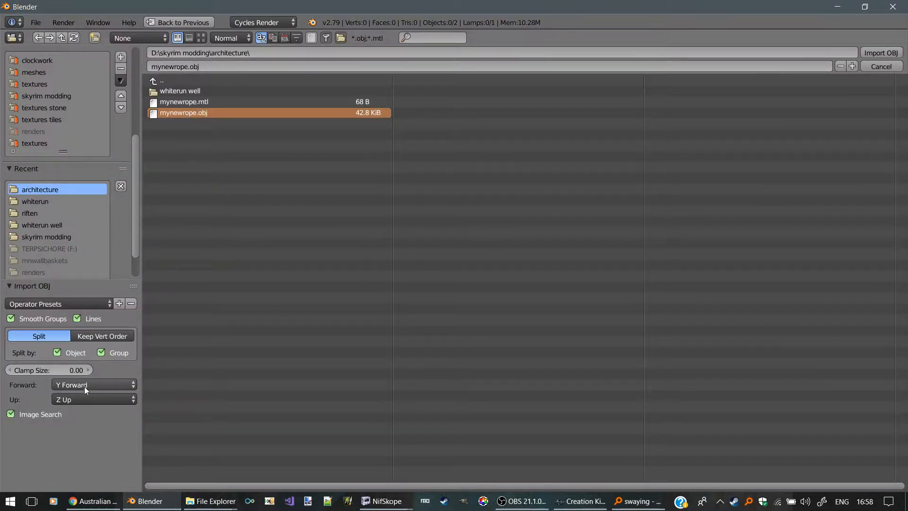
double_click(207, 112)
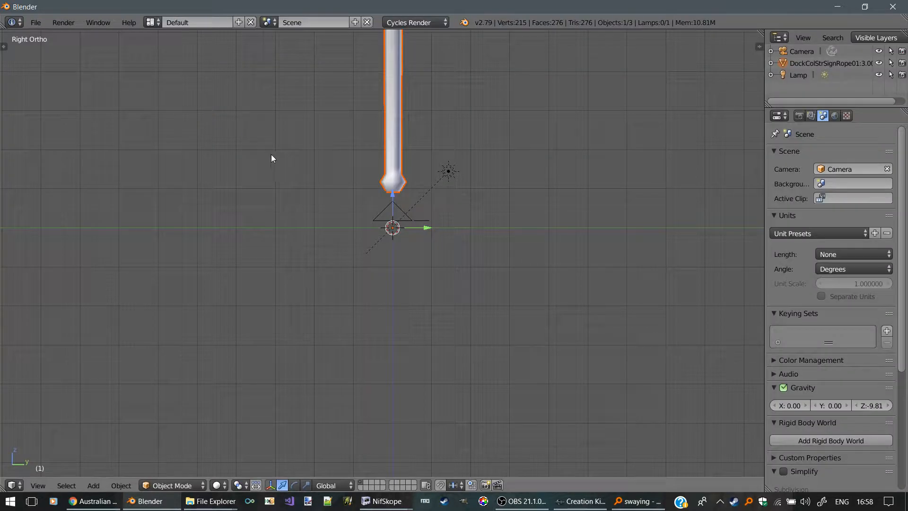
Put the imported ring-and-rod mesh into Edit Mode with nothing selected, shown as wireframe in the right orthographic view.
scroll(310, 167, down, 4)
key(g)
right_click(322, 181)
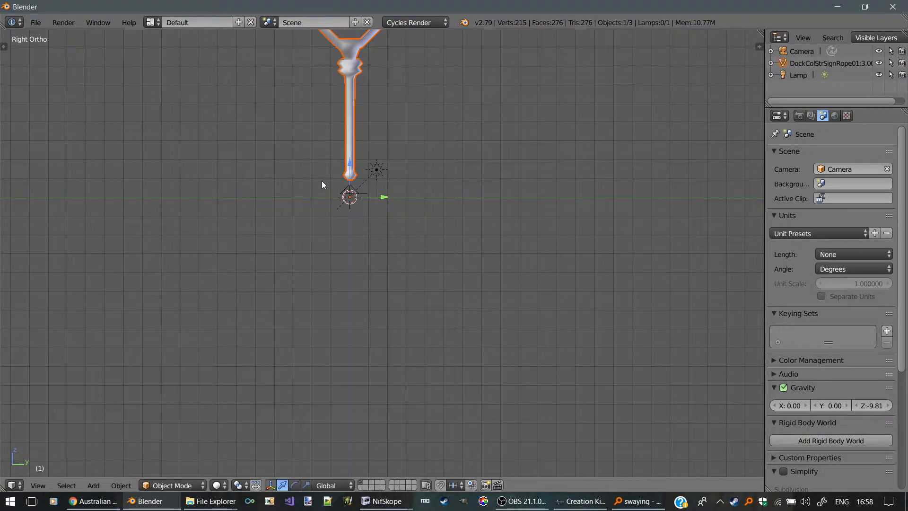
middle_drag(321, 181, 356, 155)
scroll(346, 184, up, 5)
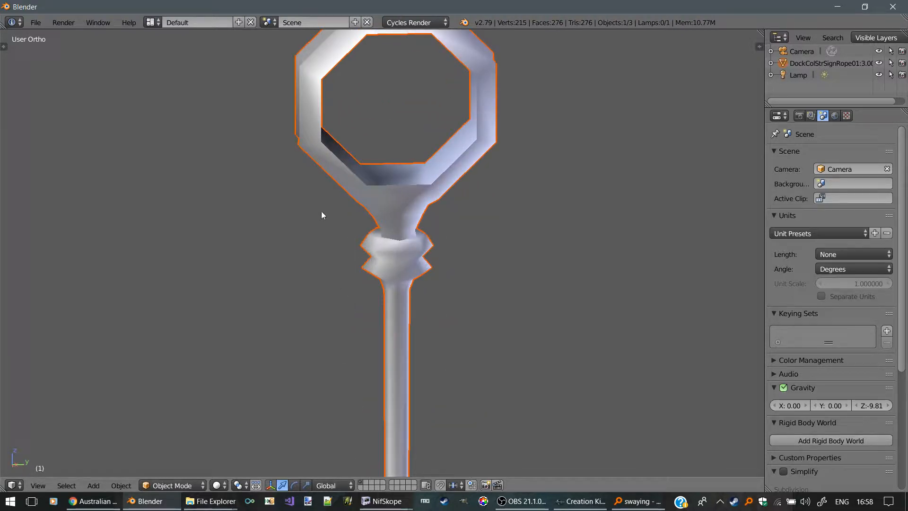
right_click(396, 209)
key(Tab)
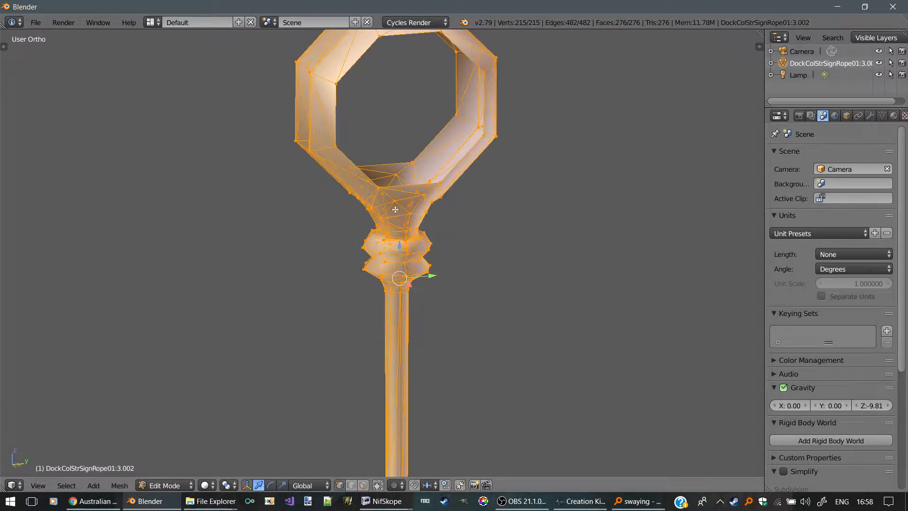
key(a)
key(KP_3)
scroll(364, 281, up, 4)
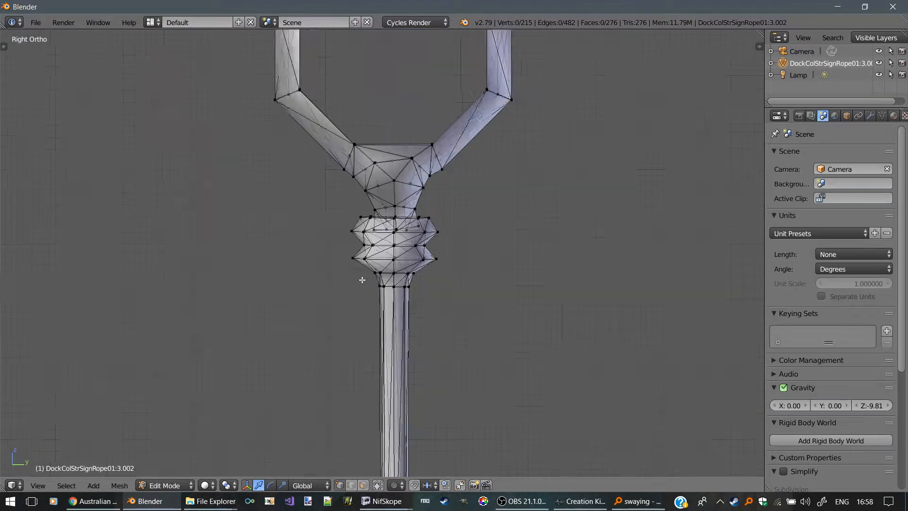
key(z)
scroll(328, 272, down, 2)
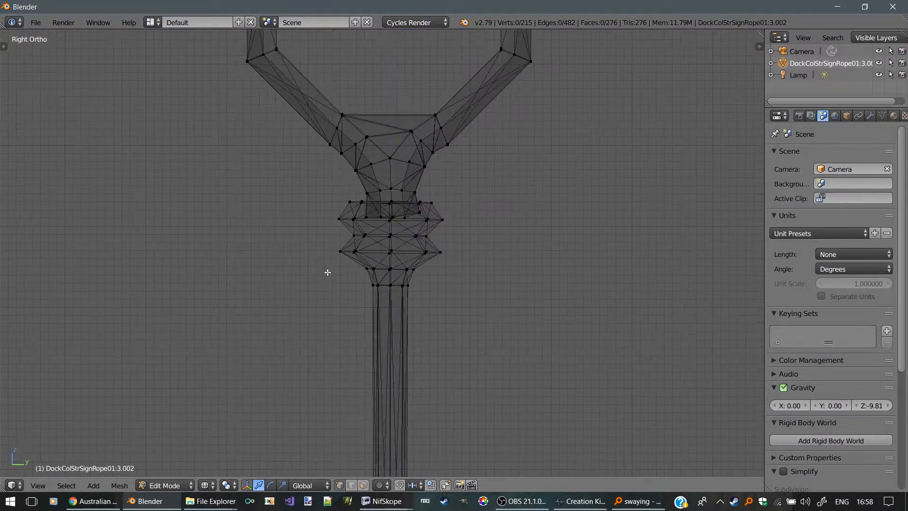
Select all vertices of the rod below the collar, including its flared upper end, and separate them into their own object.
right_click(369, 283)
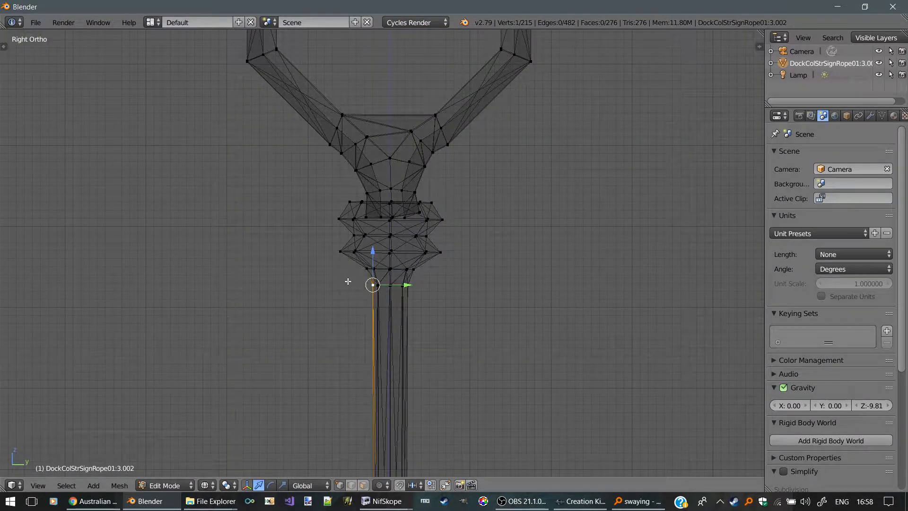
scroll(369, 282, down, 6)
key(b)
drag(346, 276, 378, 411)
scroll(353, 367, up, 8)
middle_drag(344, 225, 332, 268)
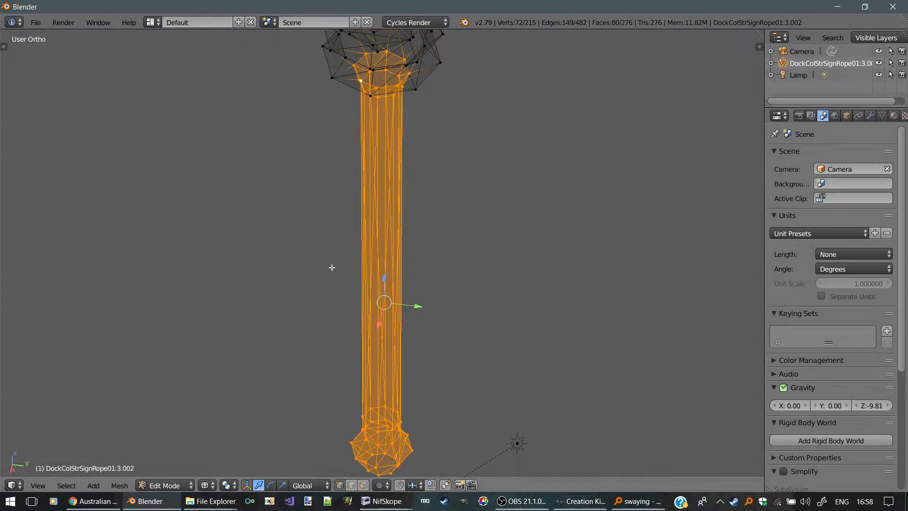
key(KP_3)
shift+middle_drag(393, 104, 351, 331)
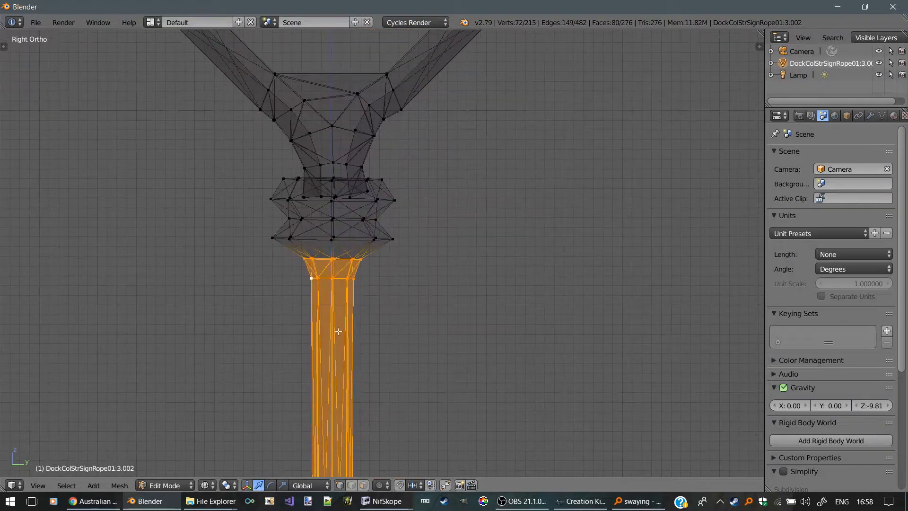
scroll(322, 271, up, 4)
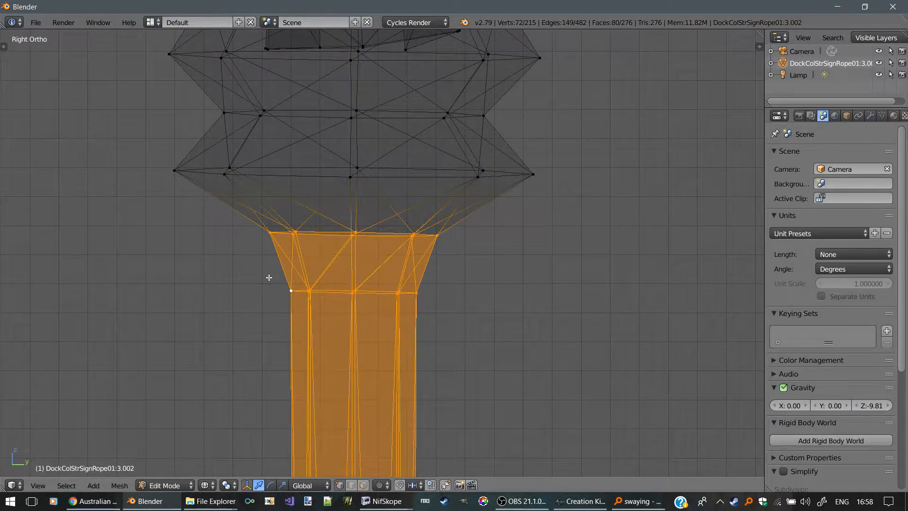
key(p)
click(267, 277)
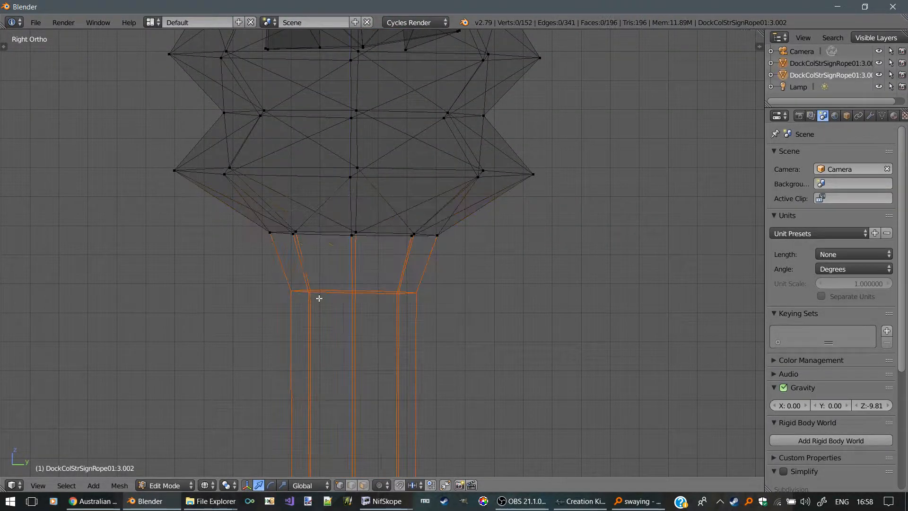
On the separated rod, raise the uppermost vertex ring slightly into the collar and scale it a little outward.
key(Tab)
right_click(308, 293)
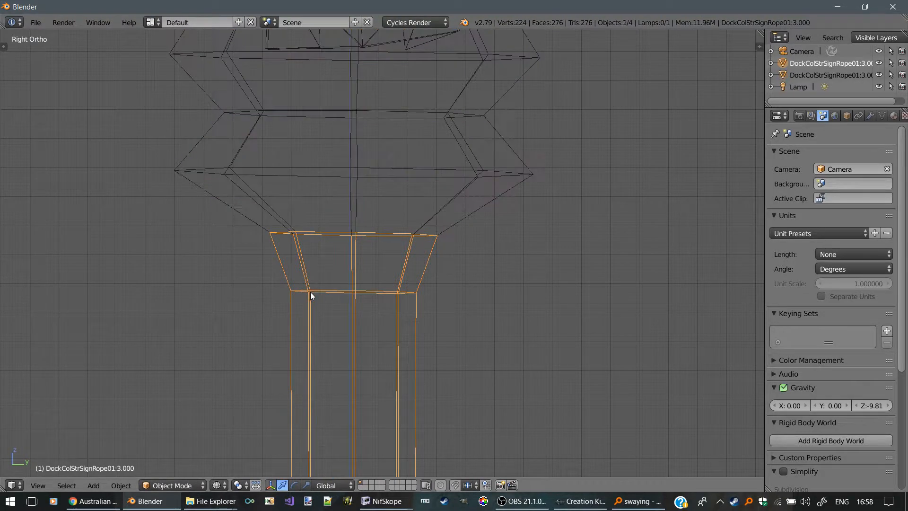
key(Tab)
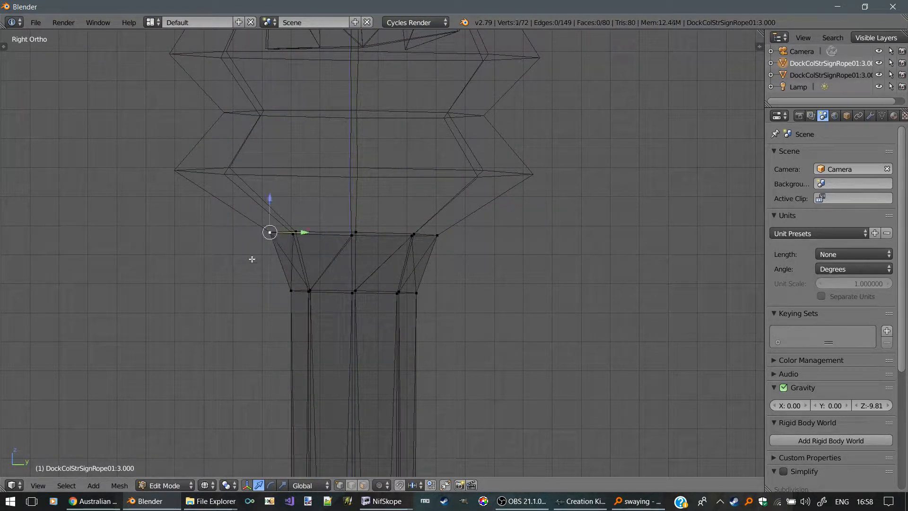
key(b)
drag(237, 215, 449, 242)
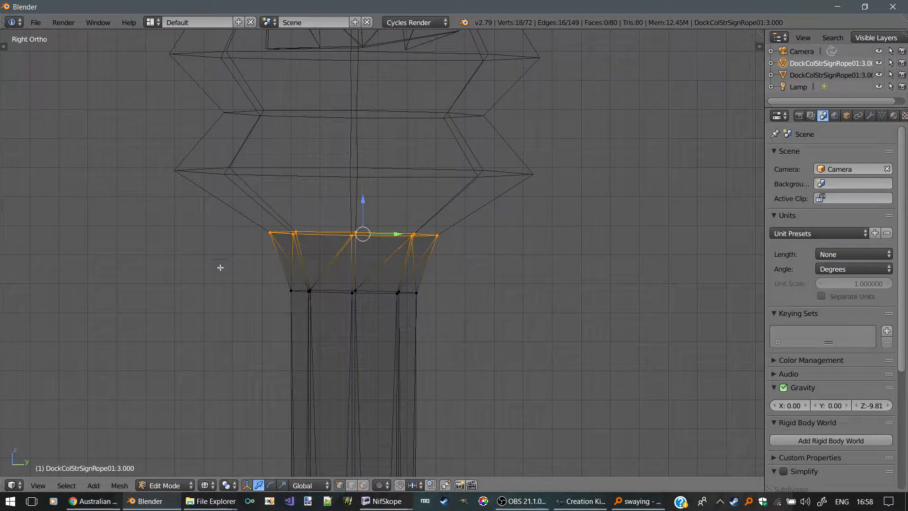
key(g)
click(229, 254)
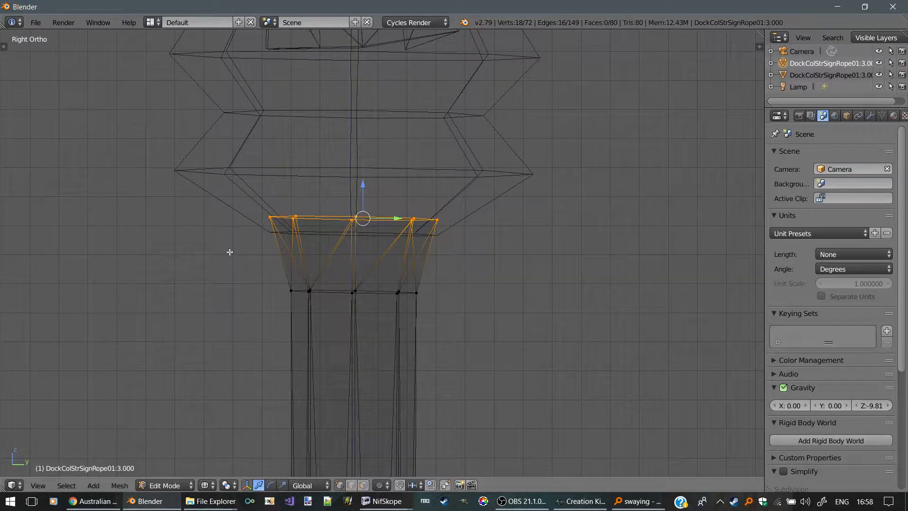
key(s)
click(209, 253)
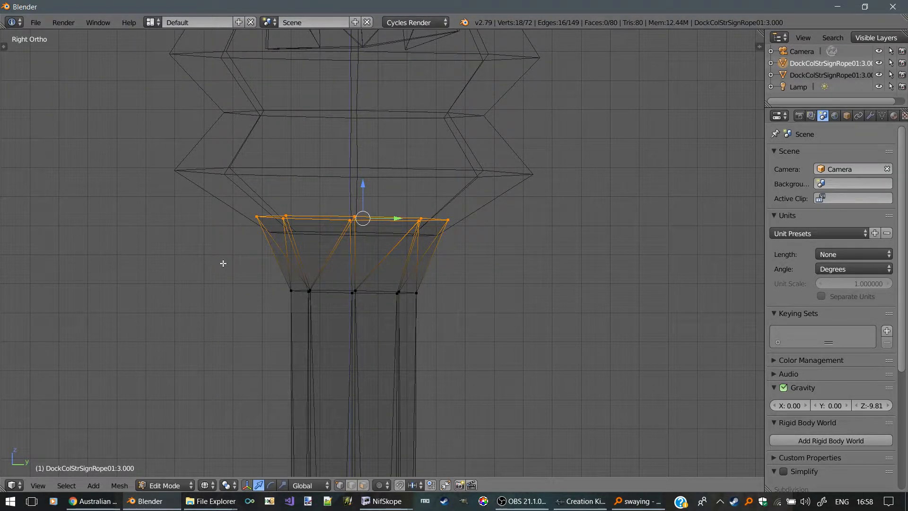
On the ring-and-collar object, move the lowest vertex ring down along Z into the rod's flare and scale it inward.
key(Tab)
right_click(227, 199)
key(Tab)
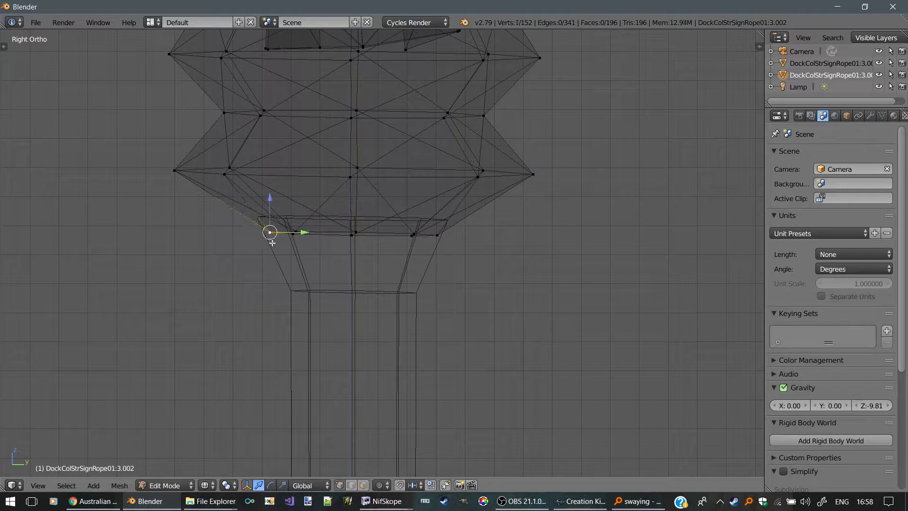
key(b)
drag(244, 218, 472, 258)
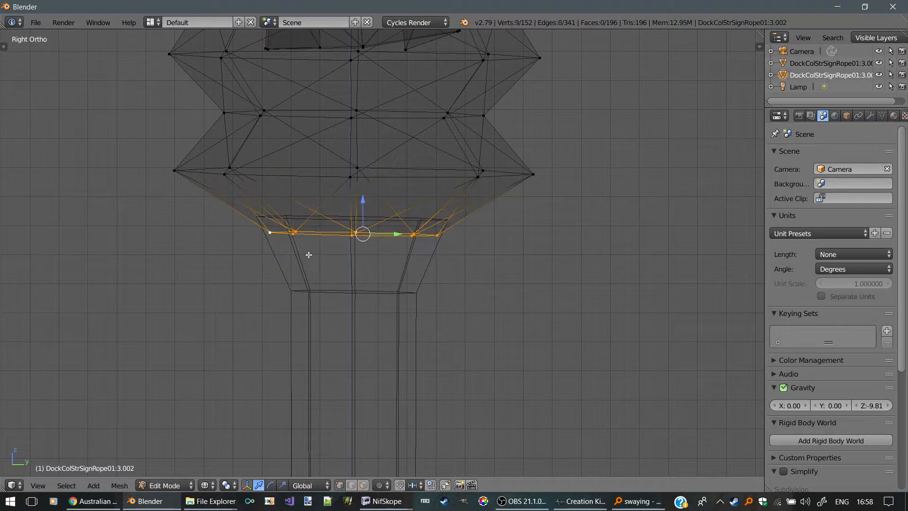
key(g)
key(z)
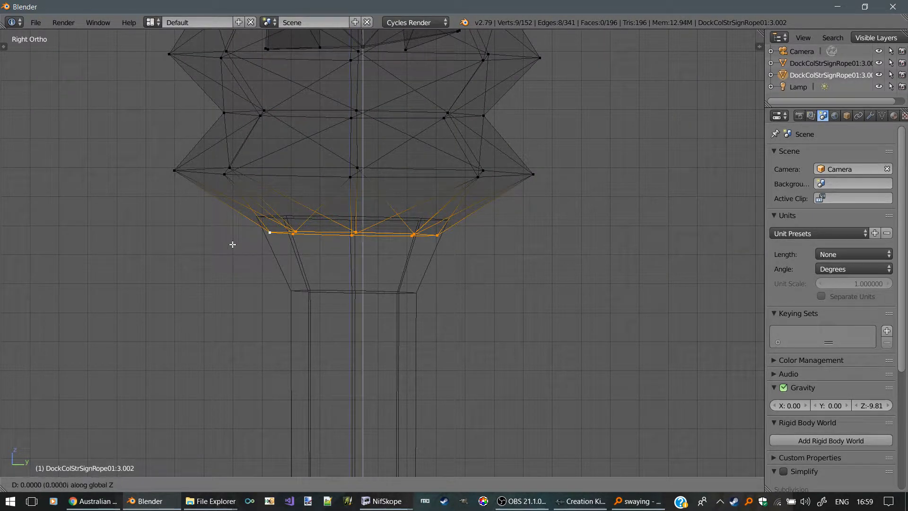
click(240, 262)
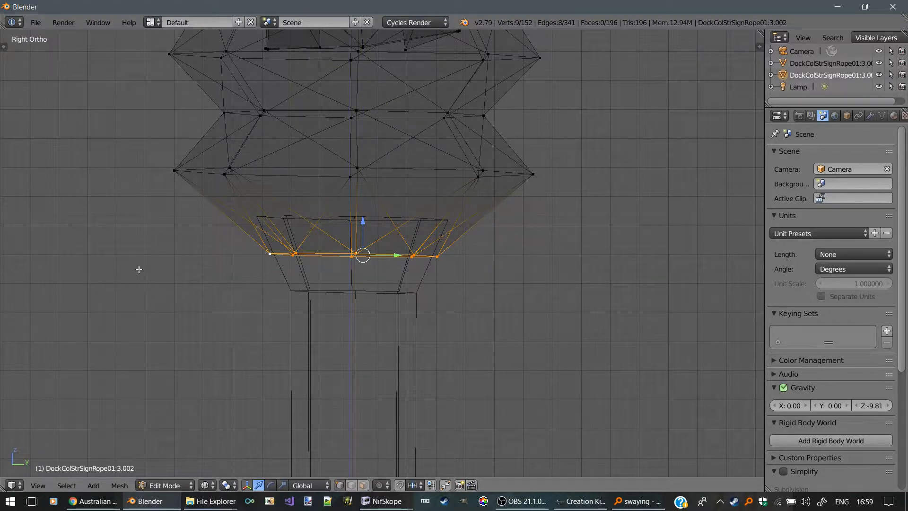
key(s)
click(184, 269)
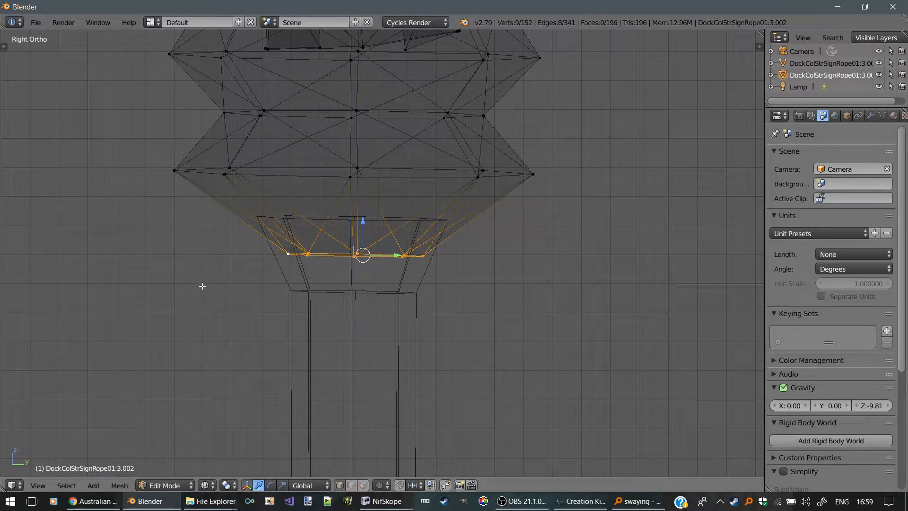
Restore solid shading, check the joint between collar and rod, and return to Object Mode.
key(z)
mouse_move(197, 278)
middle_down()
mouse_move(230, 288)
mouse_move(238, 256)
mouse_move(229, 283)
middle_up()
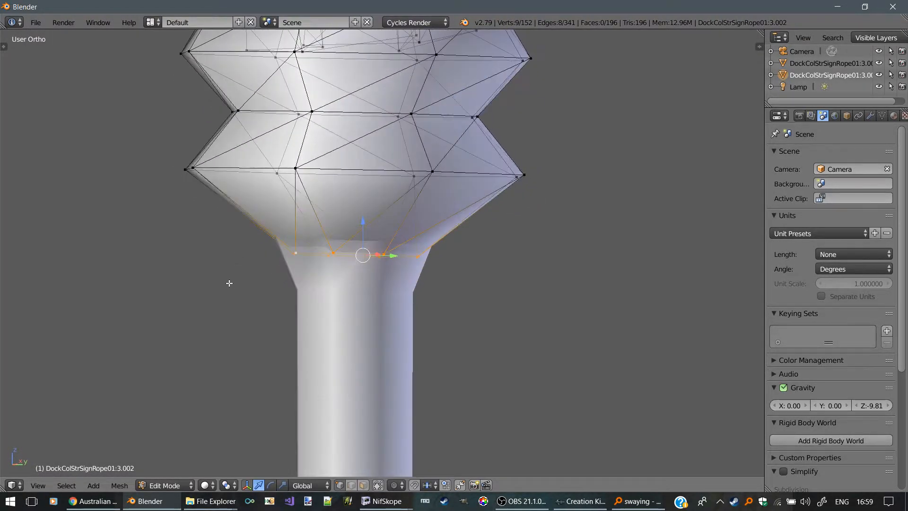
key(Tab)
scroll(230, 281, down, 10)
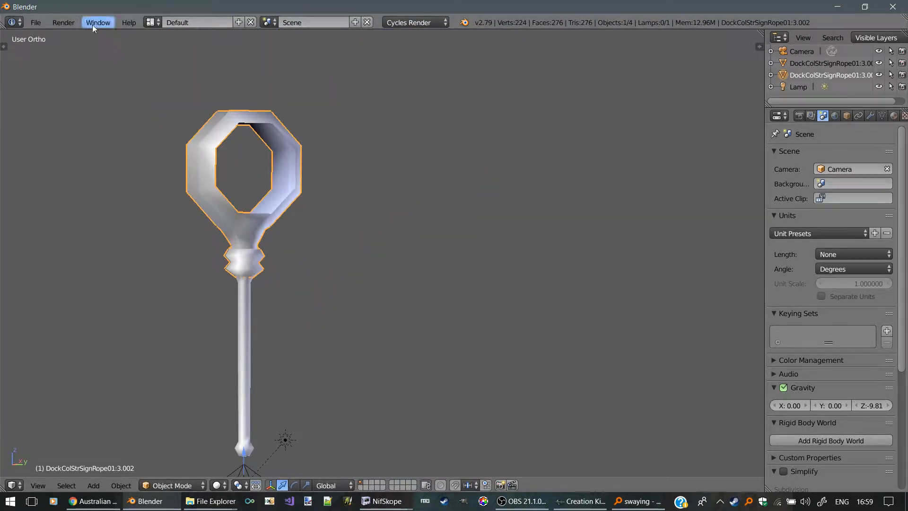
Export only the selected ring-and-collar object in 3DS format to the skyrim modding\architecture folder, overwriting newropetop.3ds.
click(43, 22)
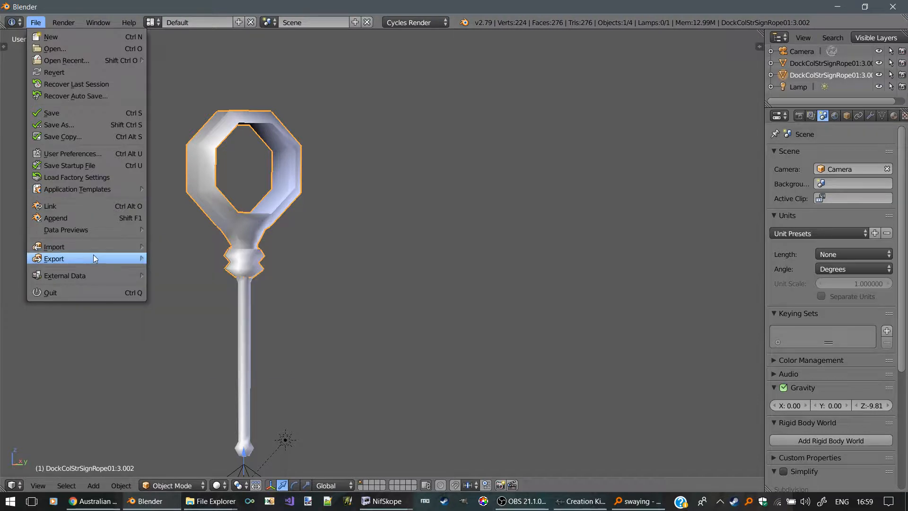
mouse_move(103, 248)
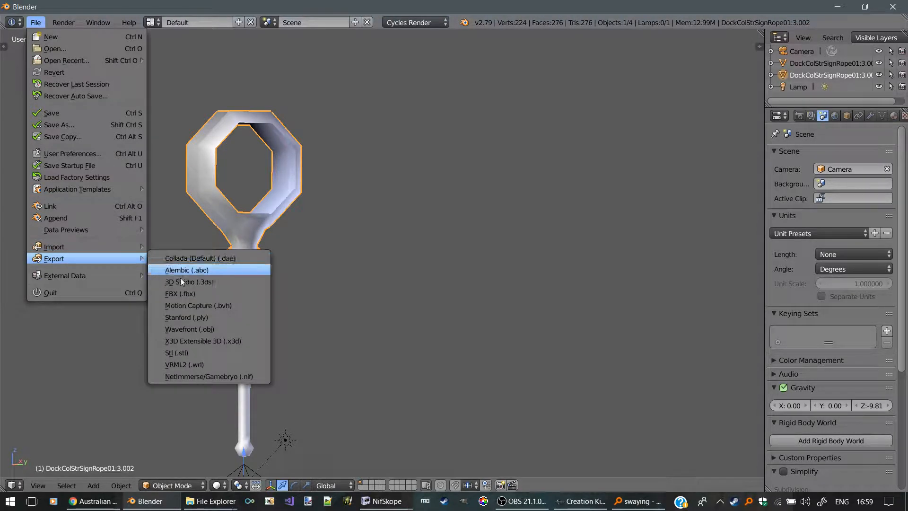
click(186, 282)
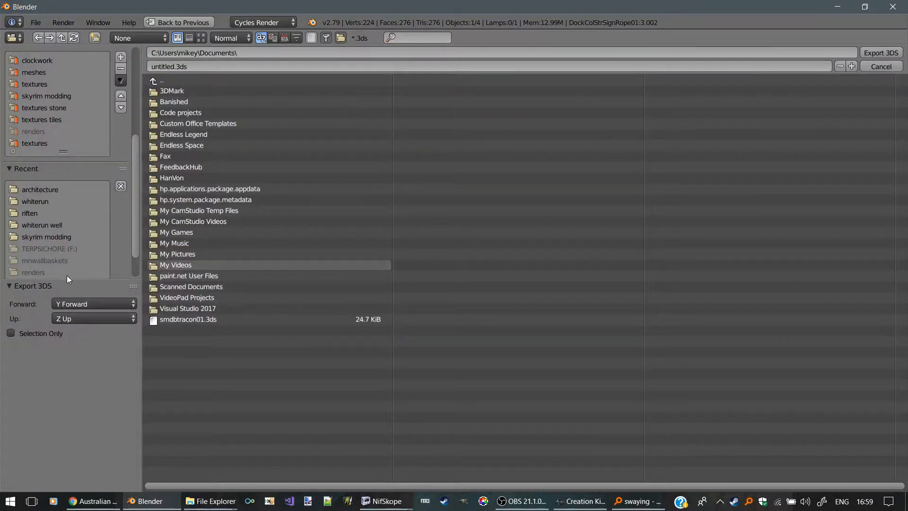
click(31, 190)
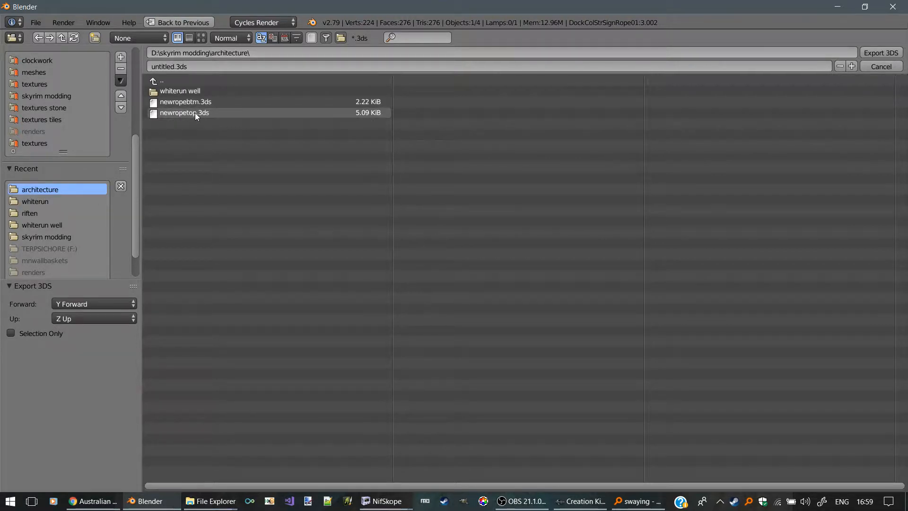
click(16, 332)
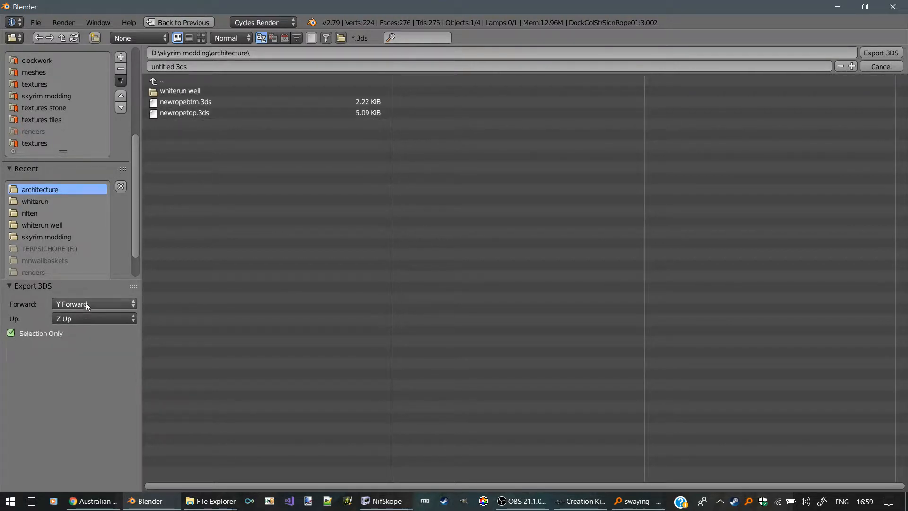
double_click(176, 113)
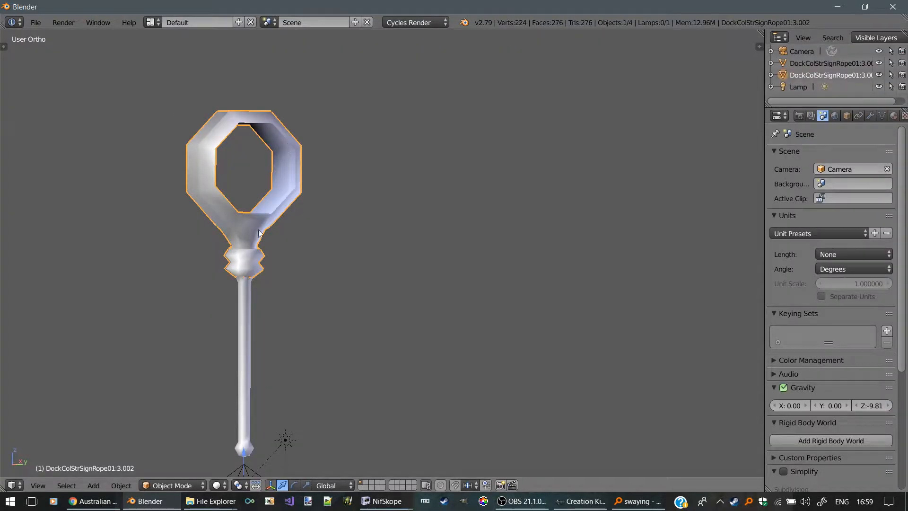
Select the rod object and export it in 3DS format over newropebtm.3ds in the architecture folder.
right_click(249, 298)
click(36, 22)
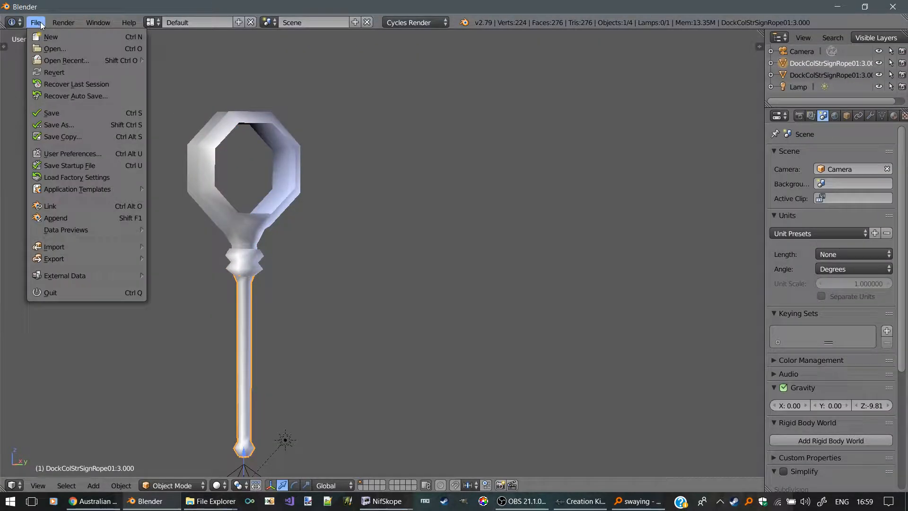
mouse_move(121, 255)
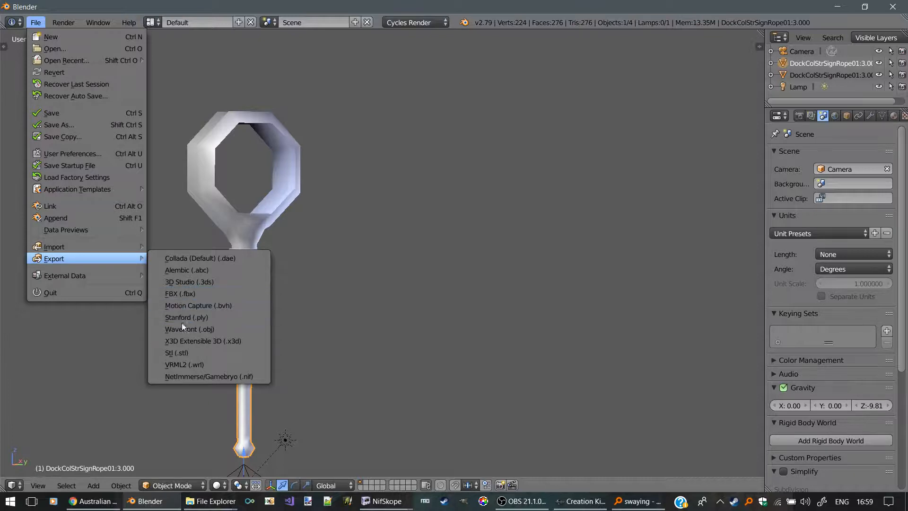
click(181, 282)
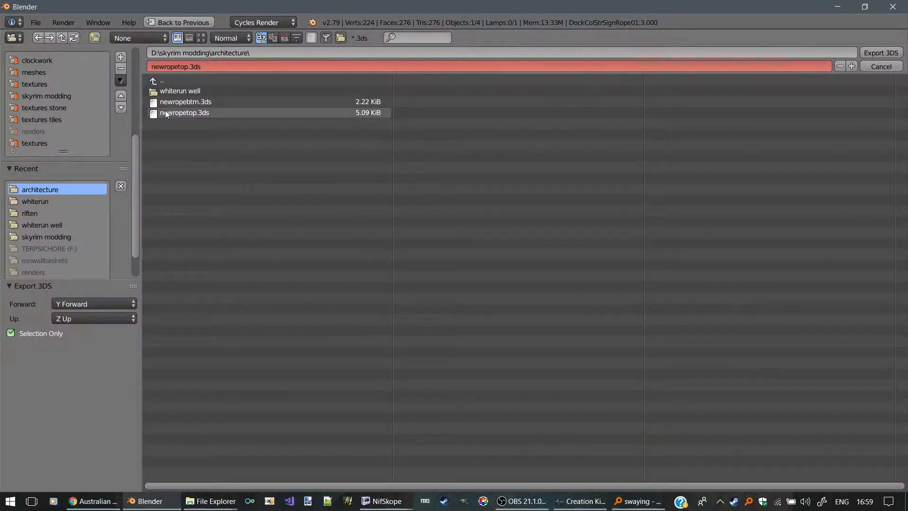
double_click(177, 101)
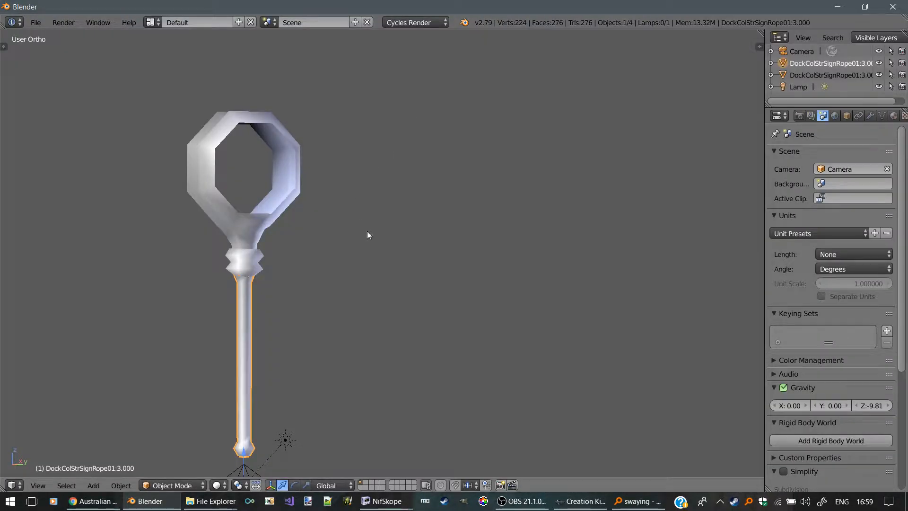
Switch to NifSkope and import newropetop.3ds from the architecture folder onto the DockColStrSignRope01:3 shape.
key(alt+Tab)
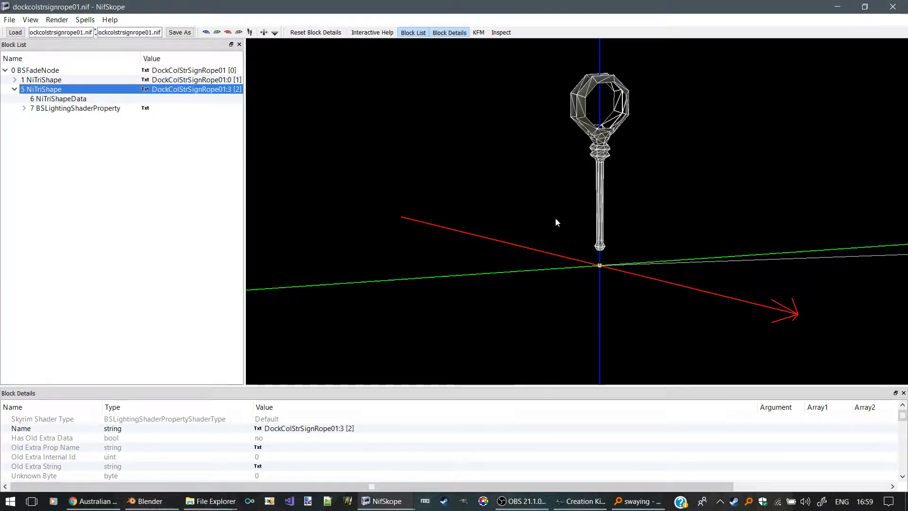
drag(556, 222, 494, 235)
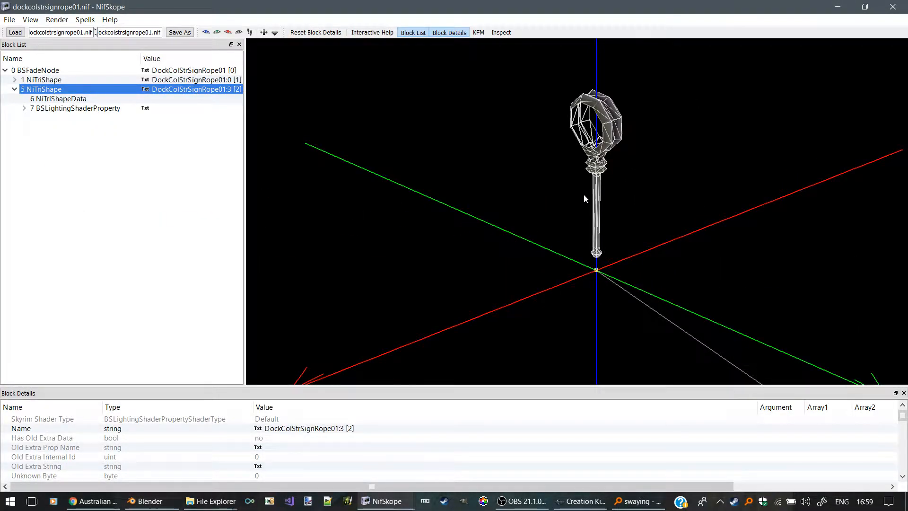
middle_drag(518, 143, 352, 269)
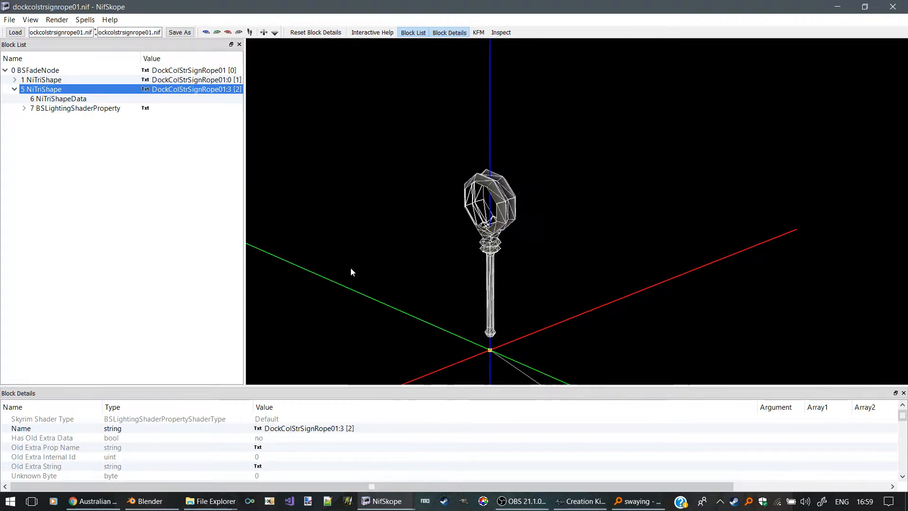
click(10, 20)
mouse_move(55, 61)
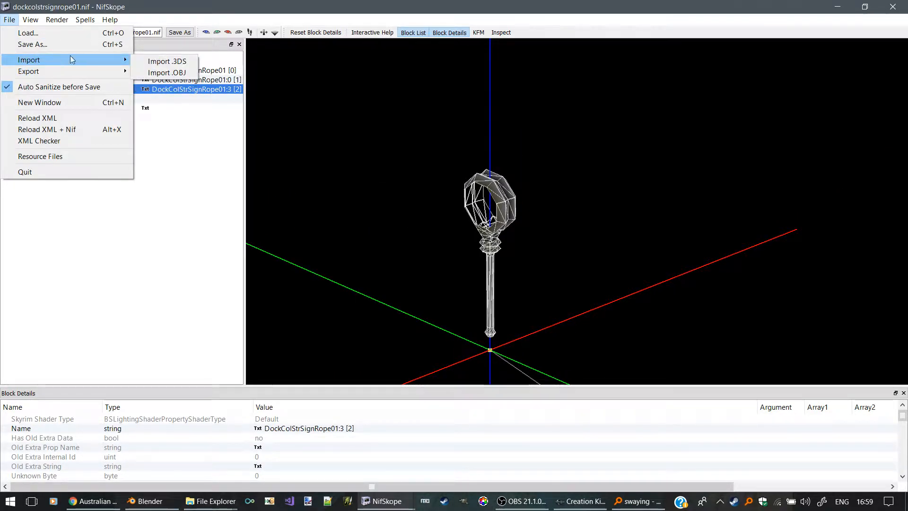
click(156, 62)
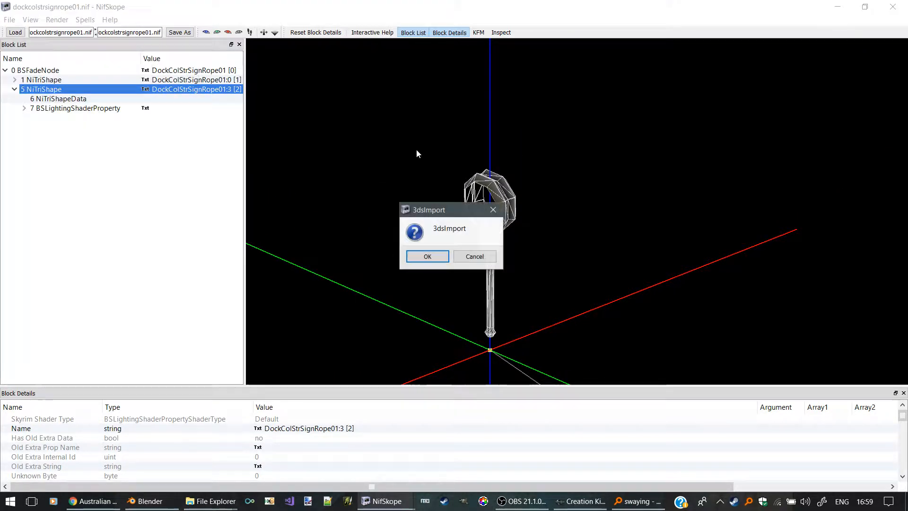
click(427, 256)
scroll(175, 126, up, 5)
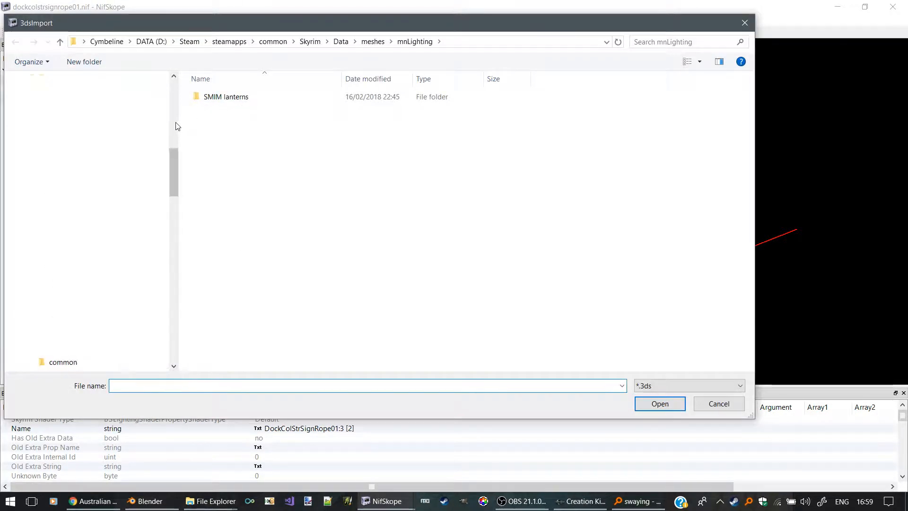
scroll(174, 108, up, 10)
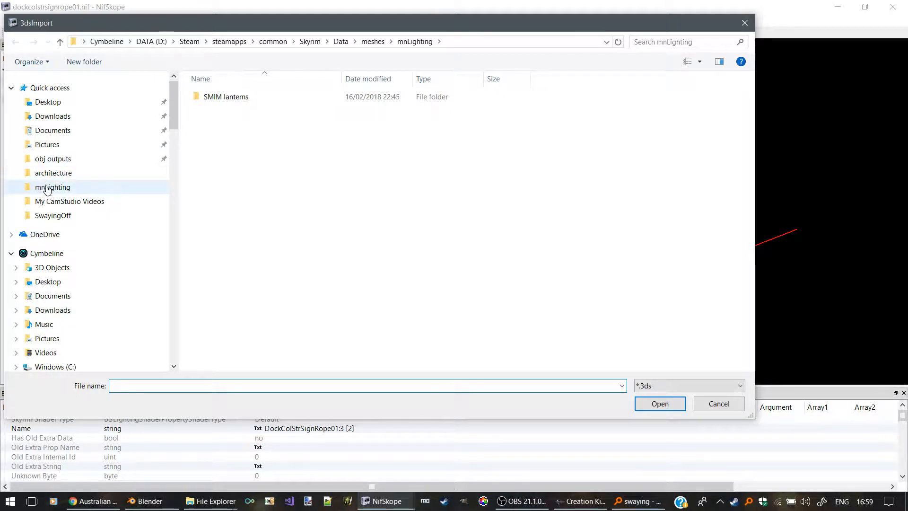
click(49, 174)
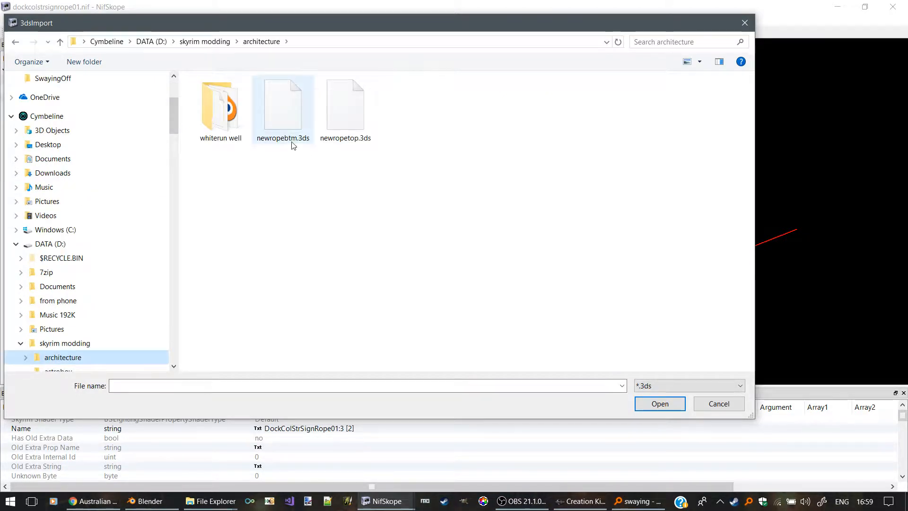
double_click(347, 116)
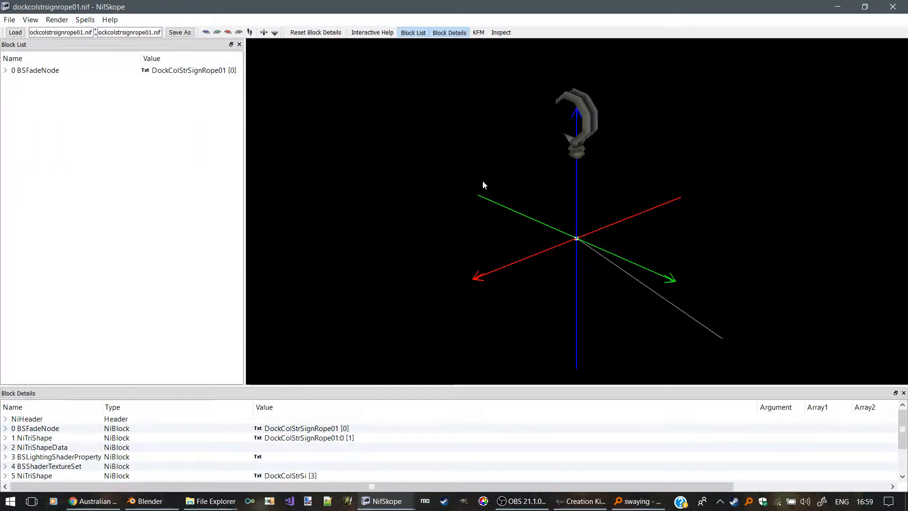
Select the imported ring-and-collar shape, inspect its geometry, and expand its lighting shader property to check for a texture set.
drag(483, 184, 422, 263)
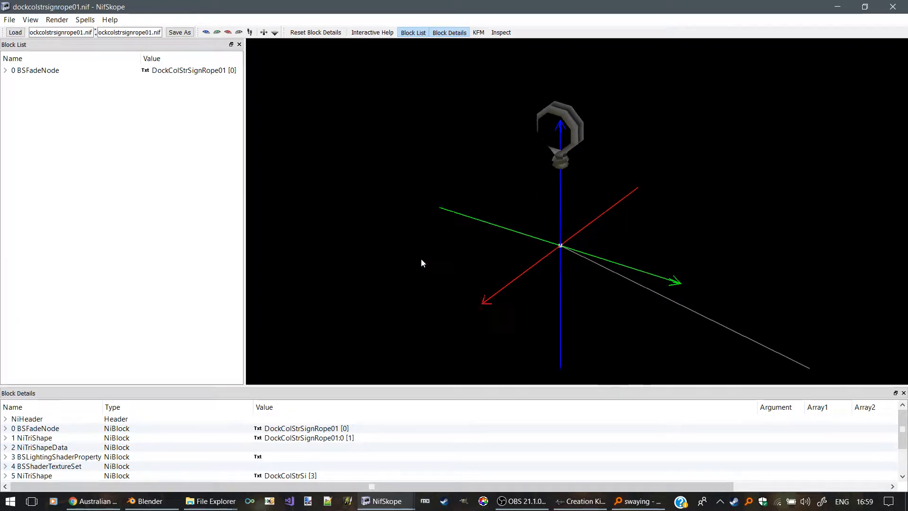
click(559, 134)
scroll(538, 131, up, 3)
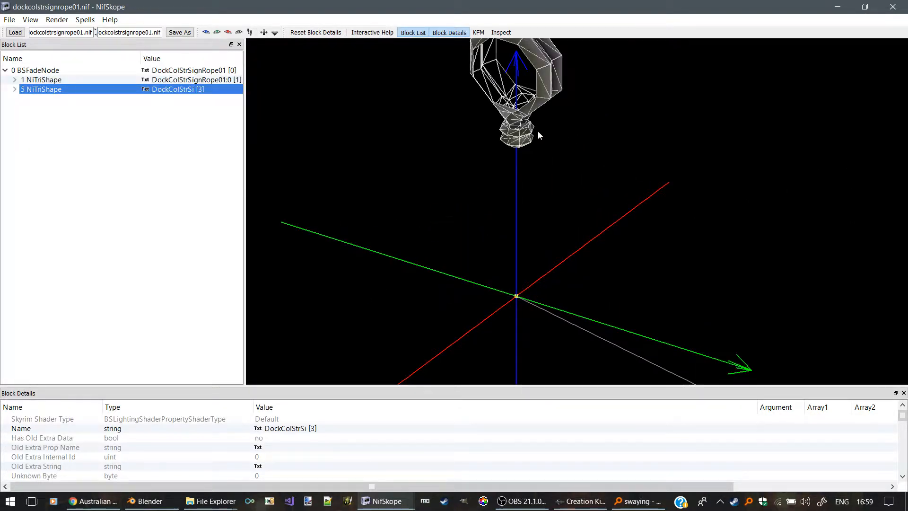
drag(538, 130, 447, 287)
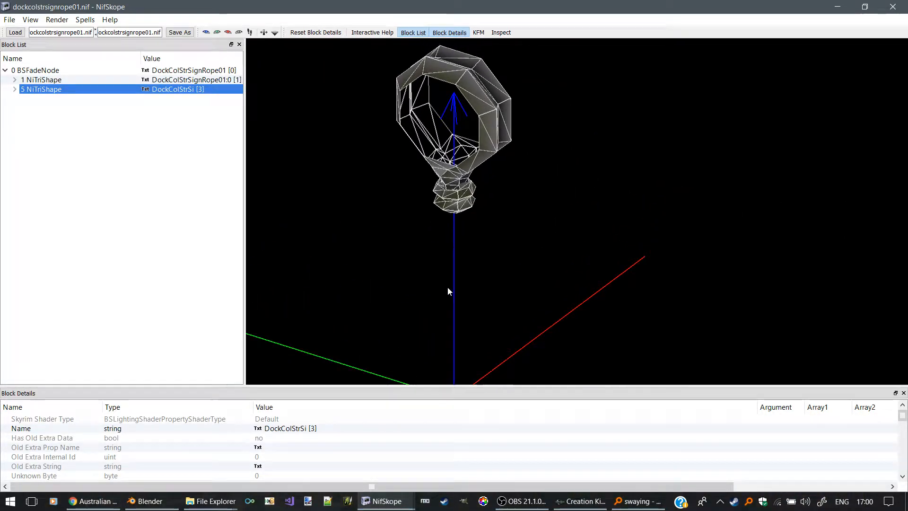
click(14, 89)
click(24, 108)
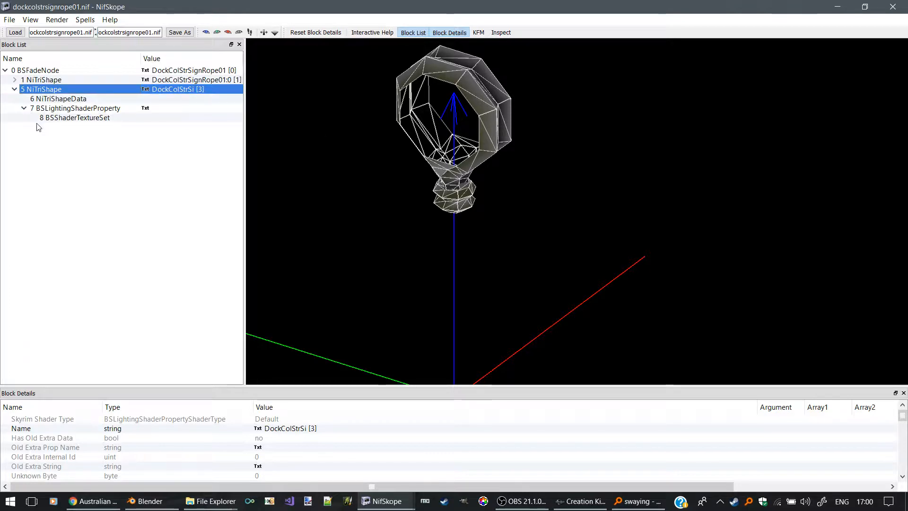
drag(362, 190, 387, 210)
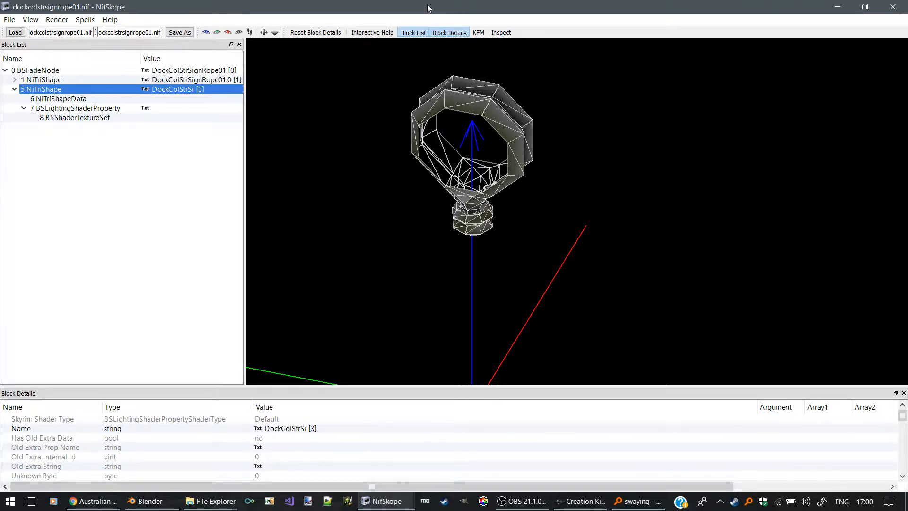
Place the dockcolstrsignrope01.nif window beside the lantern file's window and reframe the ring, then maximize the mnsgSwayingOff.nif window.
key(super+Left)
scroll(268, 179, down, 3)
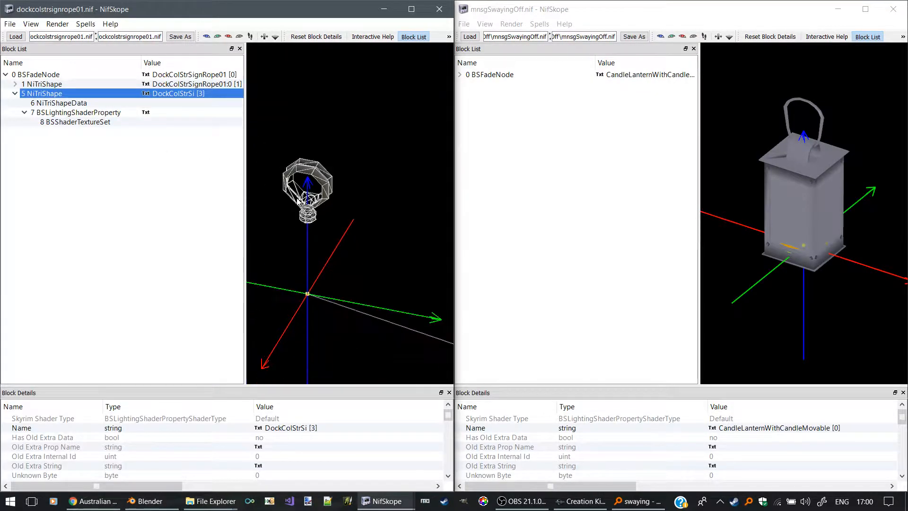
scroll(286, 216, up, 2)
middle_drag(283, 211, 331, 219)
drag(332, 222, 321, 264)
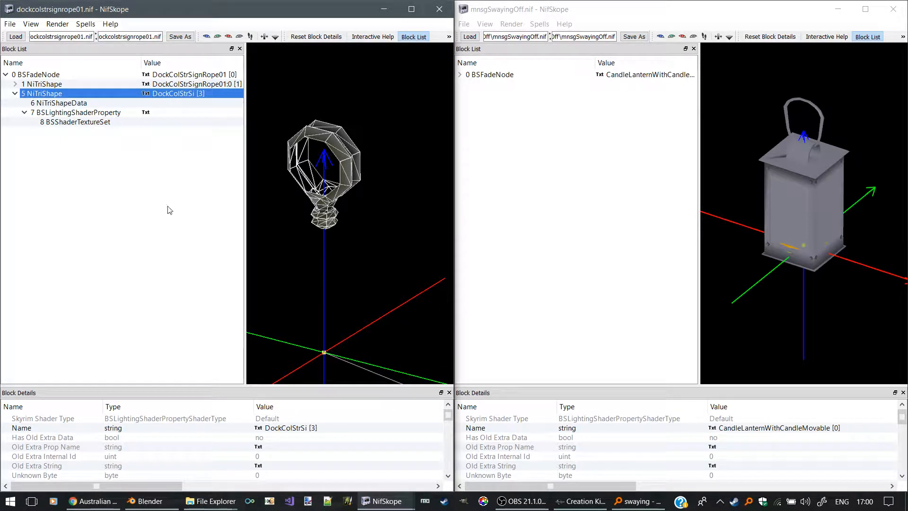
click(741, 221)
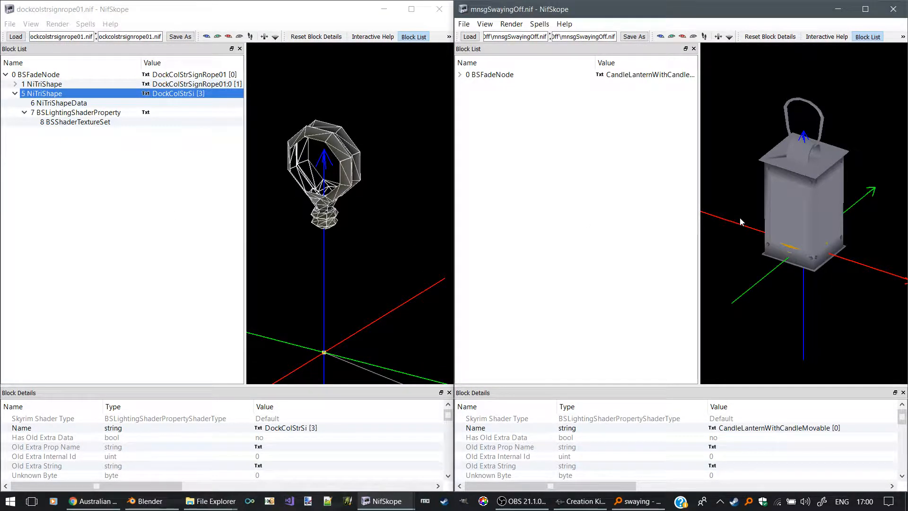
click(866, 9)
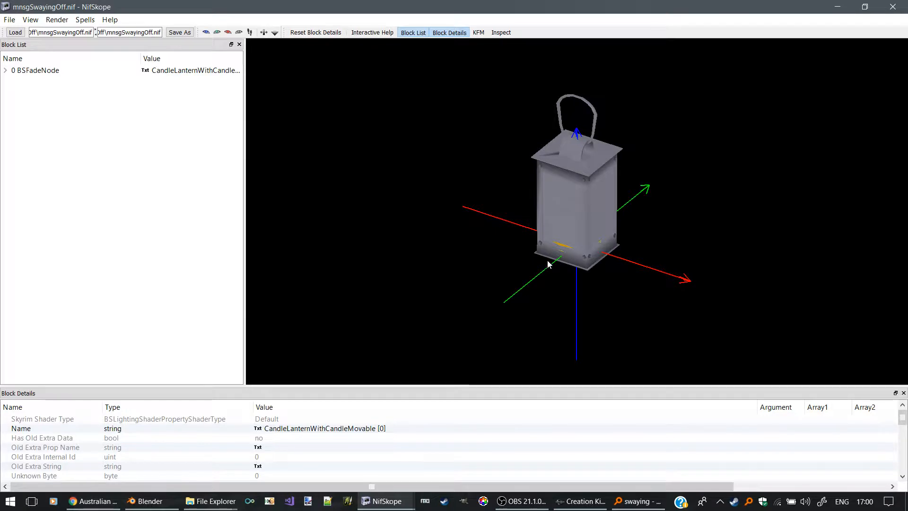
Expand the lantern's node hierarchy down to its base, glass and candle shapes and examine the base mesh.
click(5, 70)
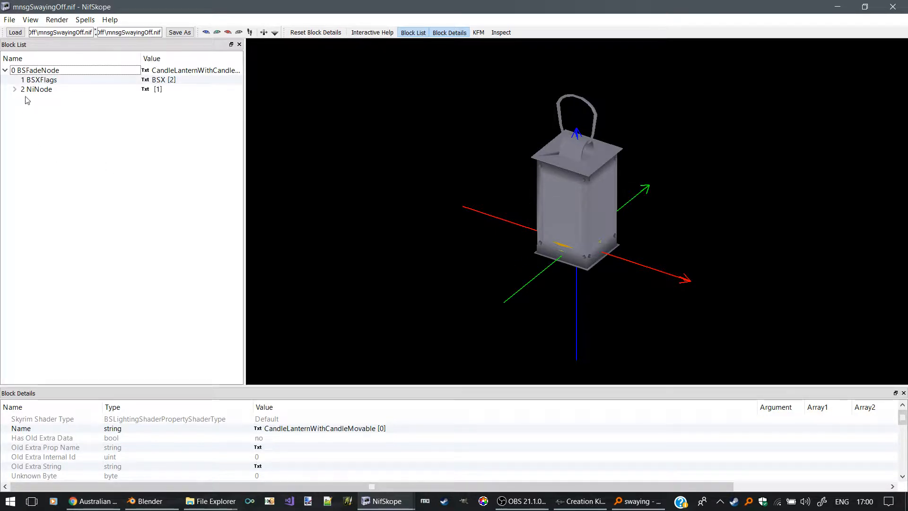
click(15, 89)
click(24, 108)
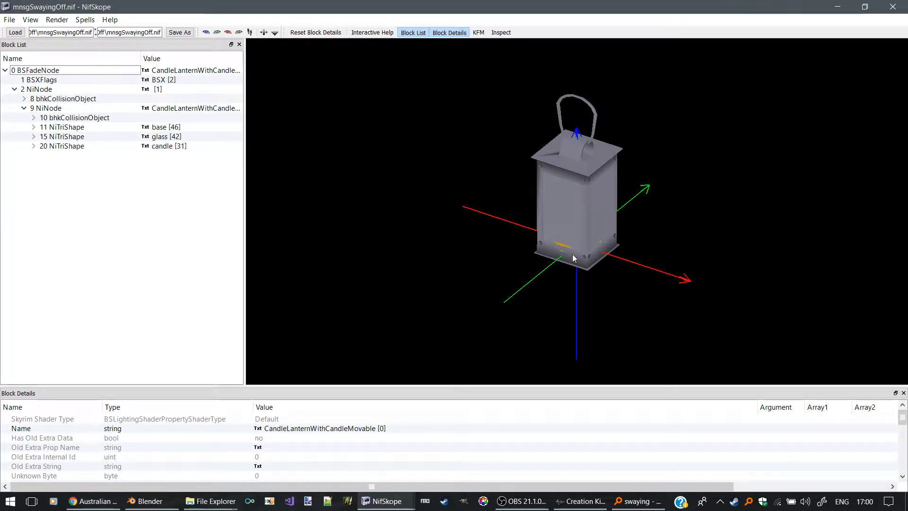
drag(573, 258, 590, 271)
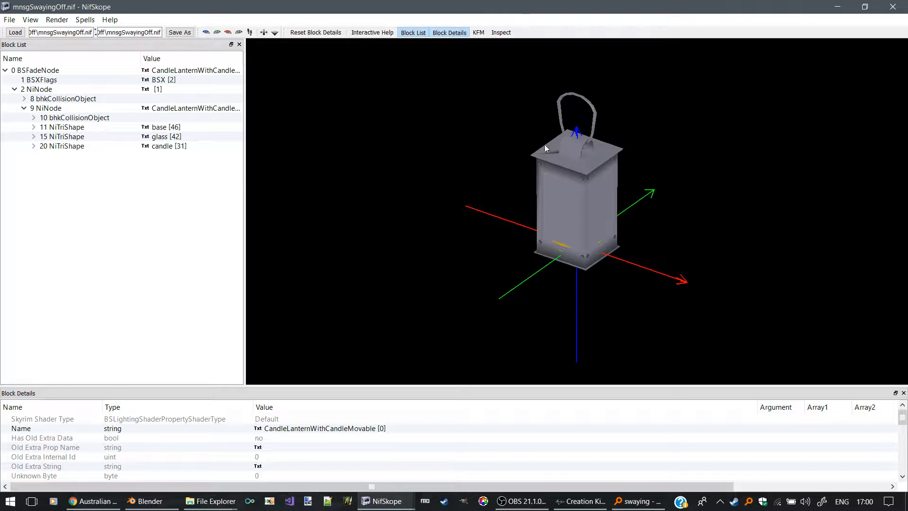
click(565, 161)
drag(525, 180, 553, 206)
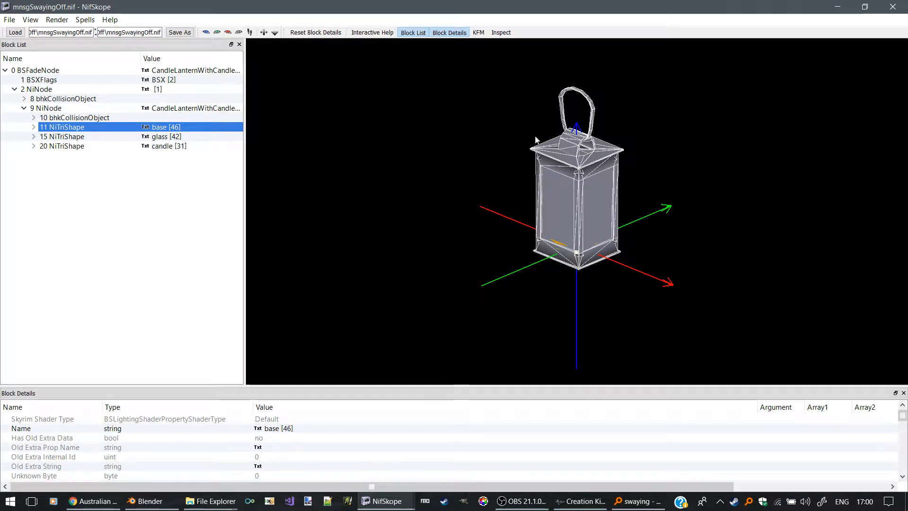
Try to remove the candle and glass shape branches from the lantern's inner NiNode.
click(159, 147)
right_click(168, 146)
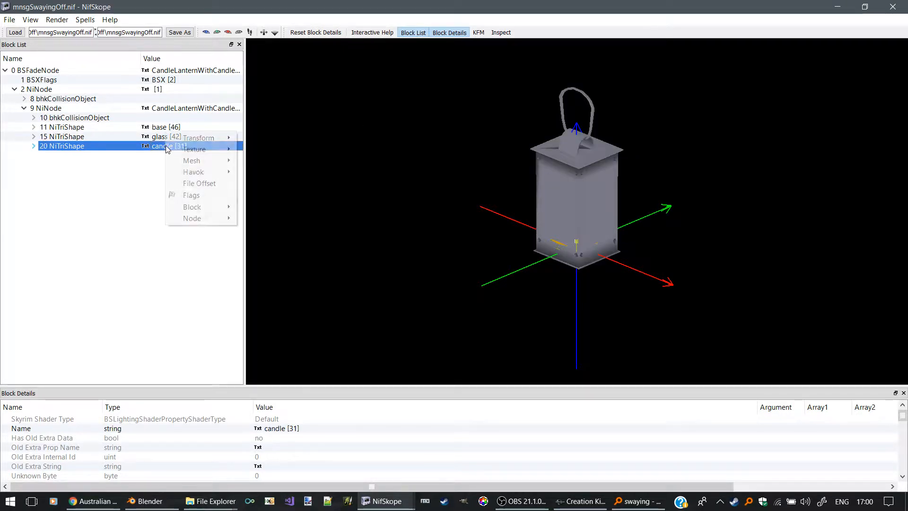
mouse_move(210, 207)
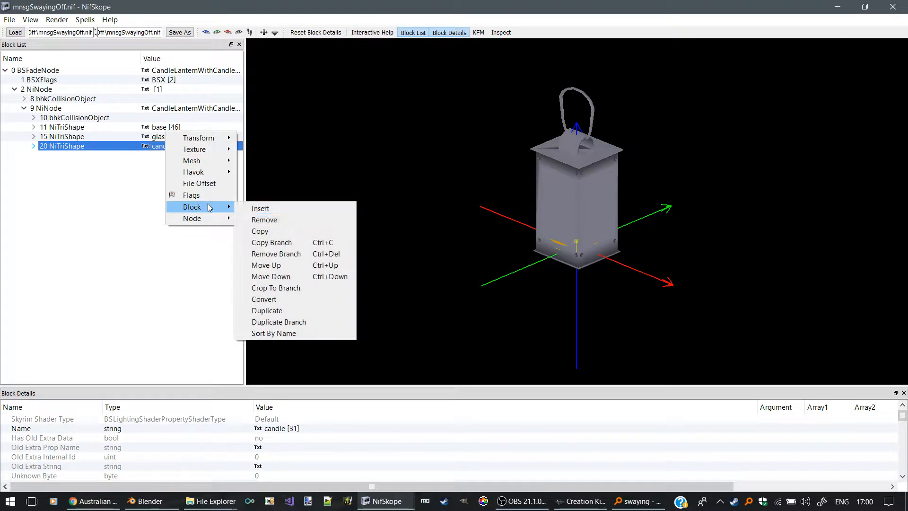
click(259, 256)
right_click(170, 136)
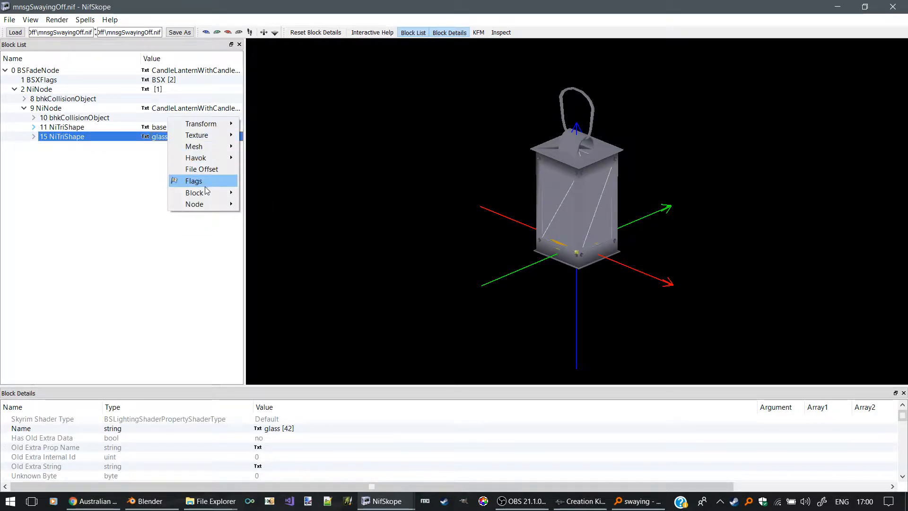
mouse_move(213, 193)
click(260, 239)
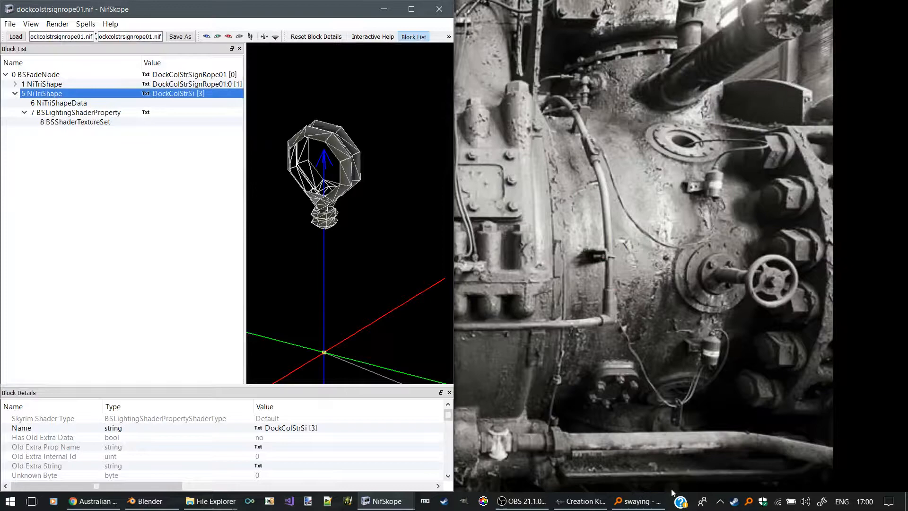
Reopen mnsgSwayingOff.nif from the SwayingOff folder of the Stained Glass Lanterns 4.0 core files and bring its NifSkope window forward.
click(662, 501)
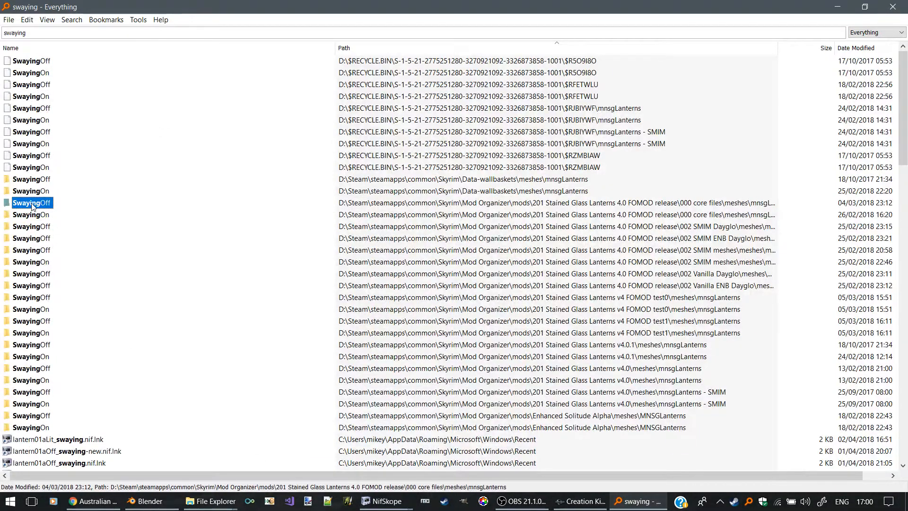
double_click(32, 204)
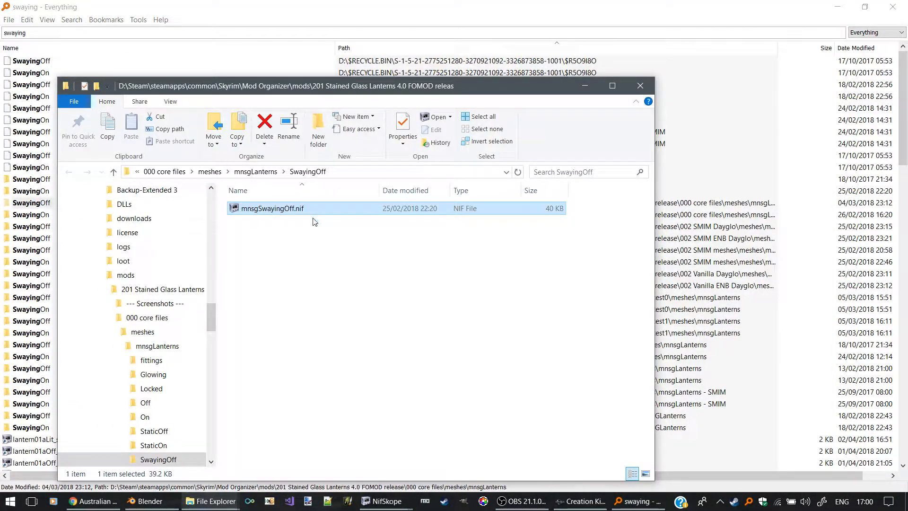
mouse_move(383, 501)
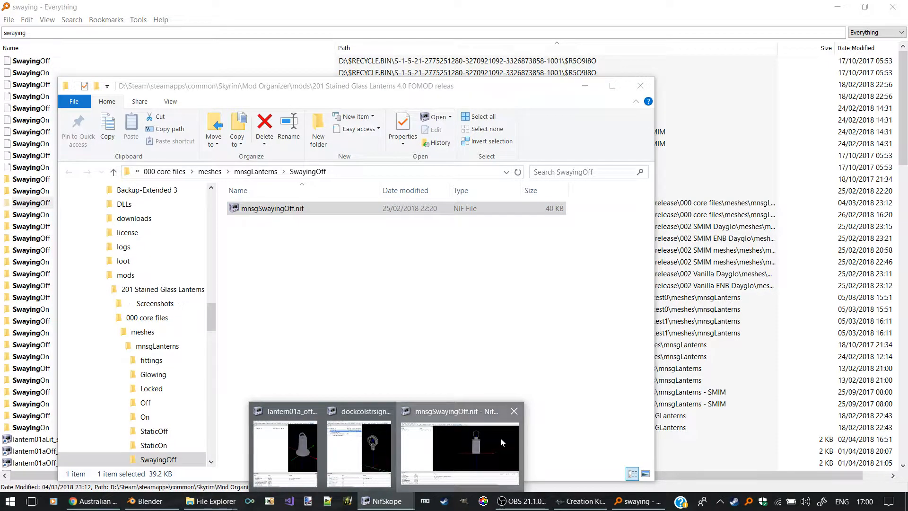
click(501, 438)
click(574, 192)
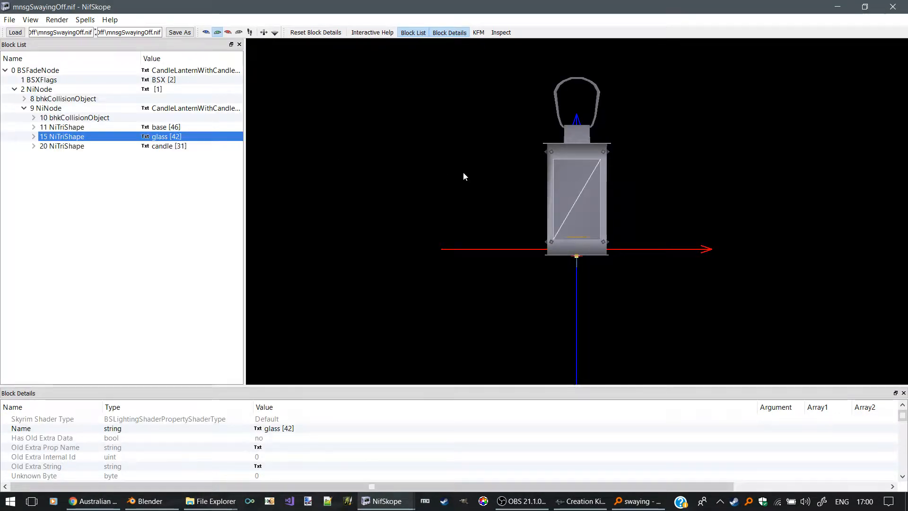
Remove the glass and candle shape branches from the lantern's inner NiNode, keeping only the base shape.
right_click(160, 139)
mouse_move(209, 198)
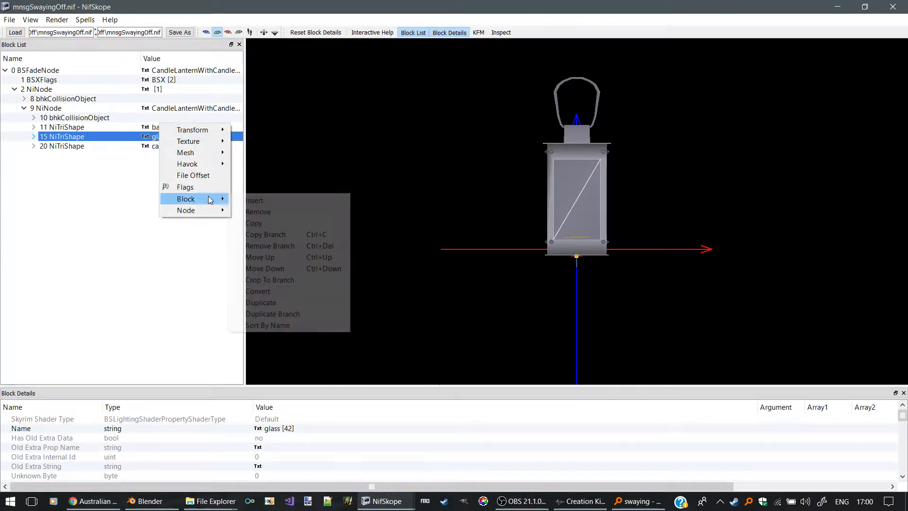
click(268, 246)
click(161, 137)
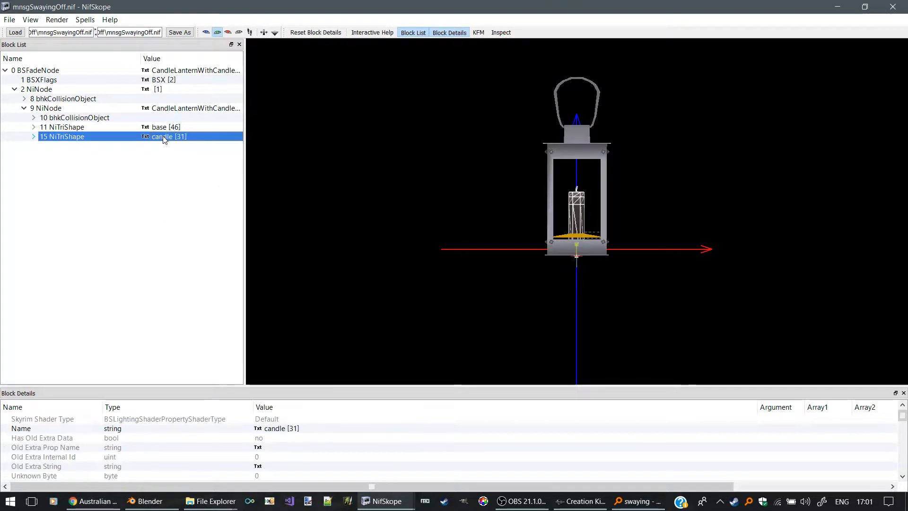
right_click(163, 137)
mouse_move(218, 202)
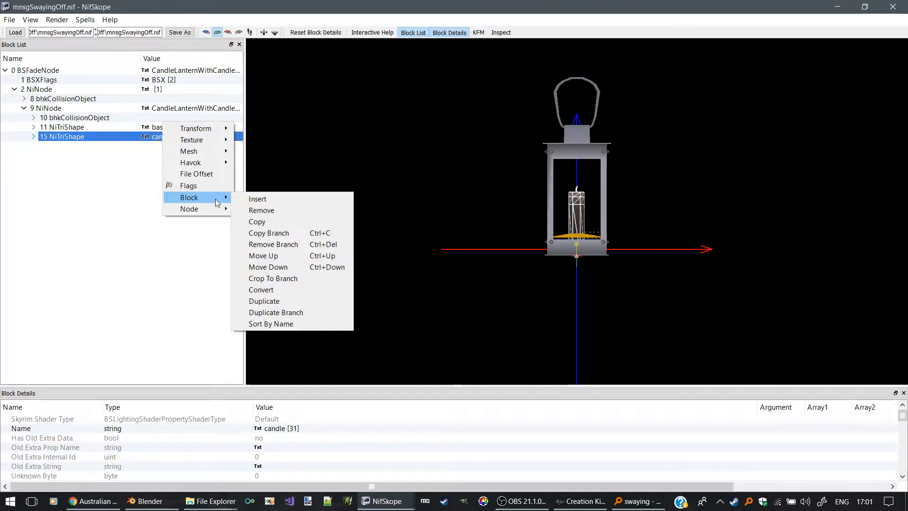
click(273, 244)
drag(373, 198, 336, 219)
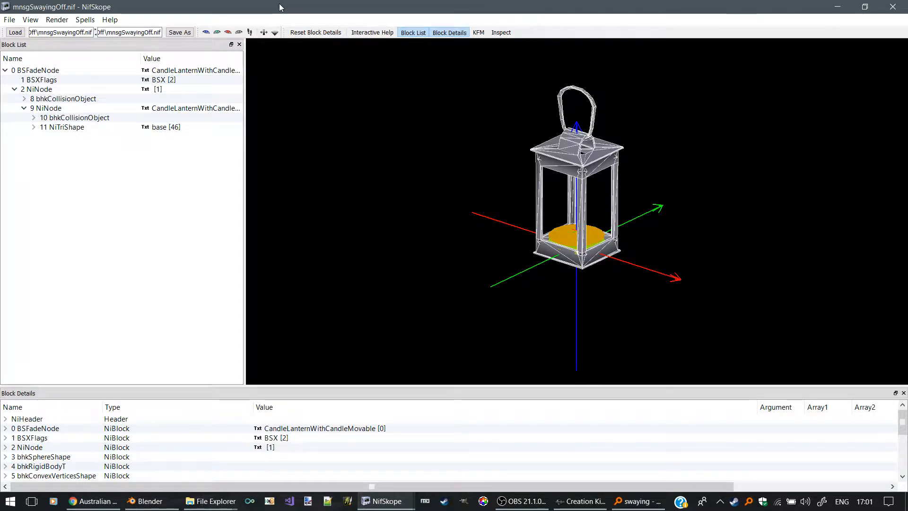
Arrange the mnsgSwayingOff.nif window side by side with the dockcolstrsignrope01.nif window.
drag(279, 7, 907, 143)
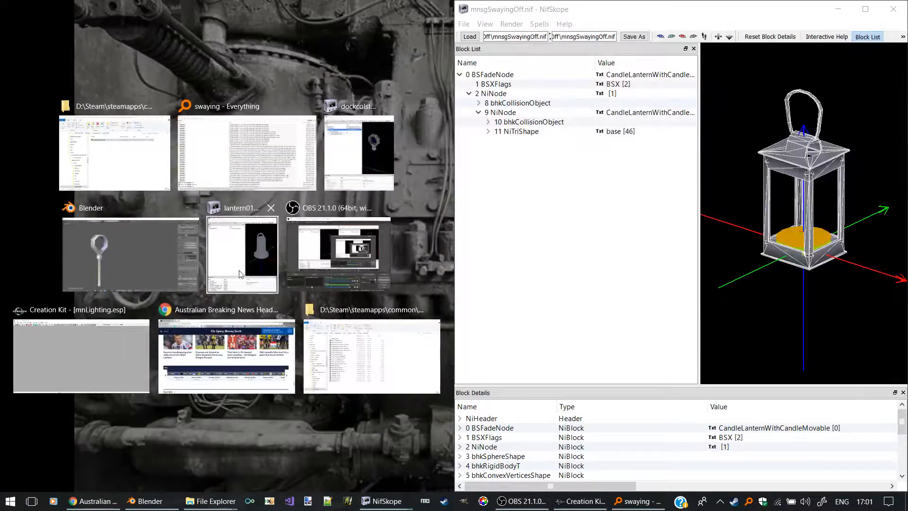
click(394, 156)
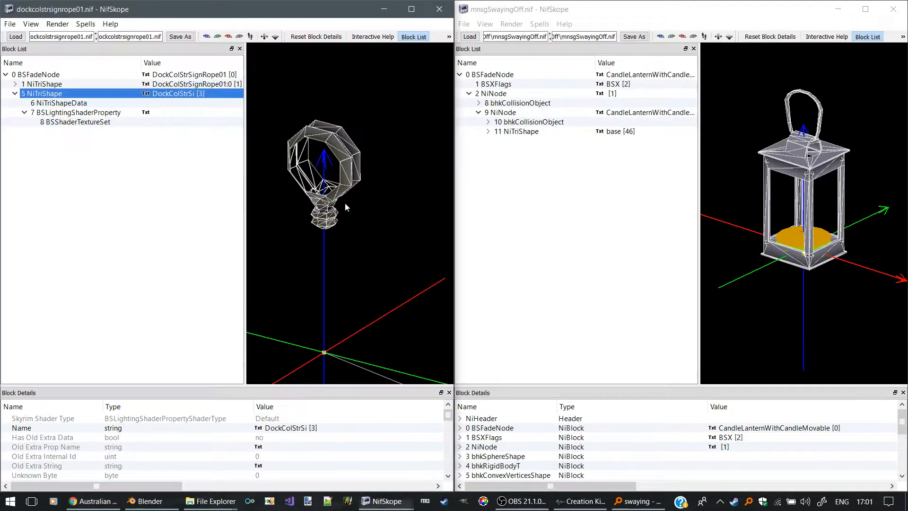
click(649, 193)
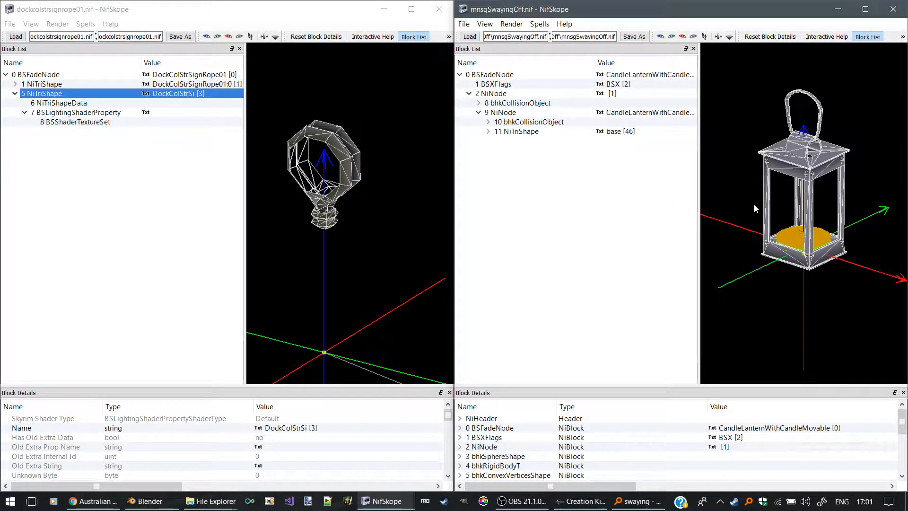
Expand the outer NiNode's collision object down to its ragdoll constraint and examine where the constraint lies on the lantern.
click(510, 75)
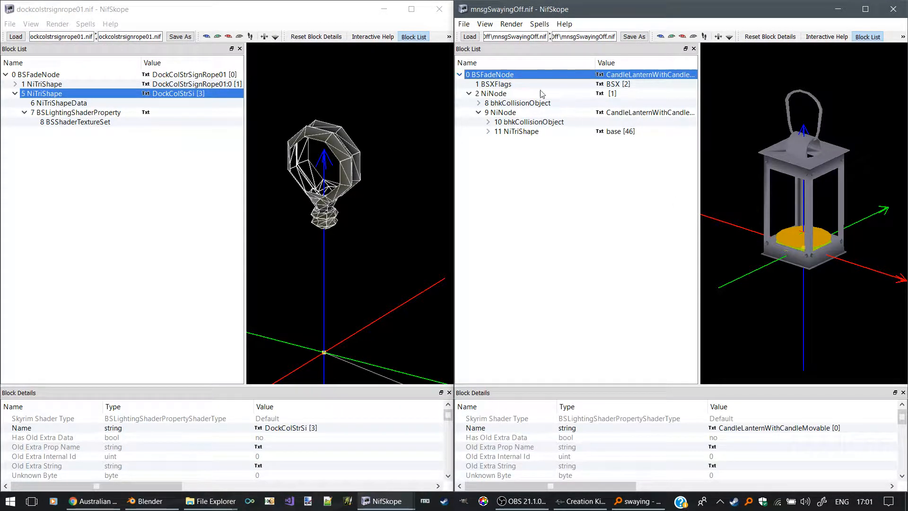
click(488, 95)
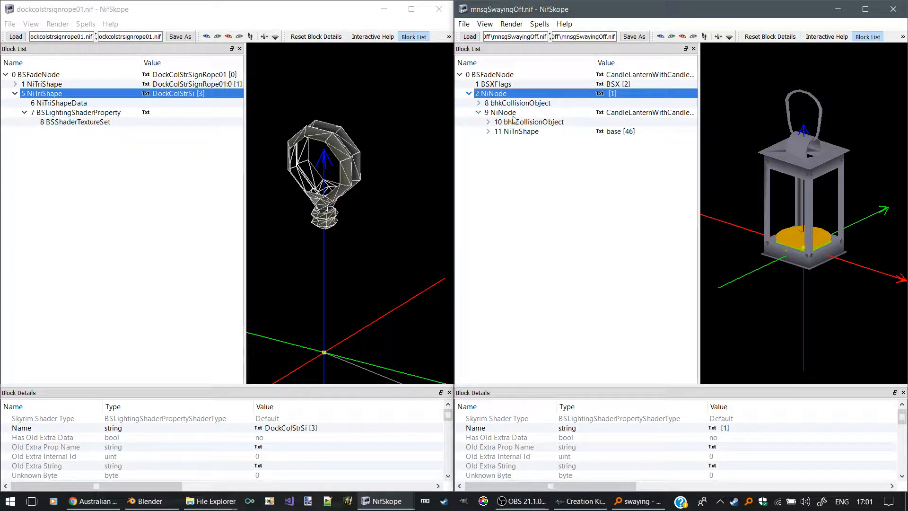
click(479, 103)
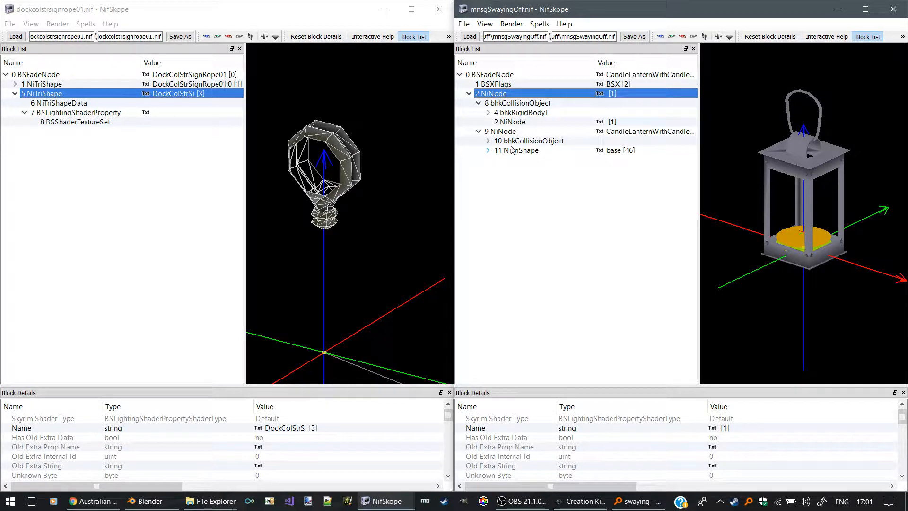
click(489, 113)
click(498, 132)
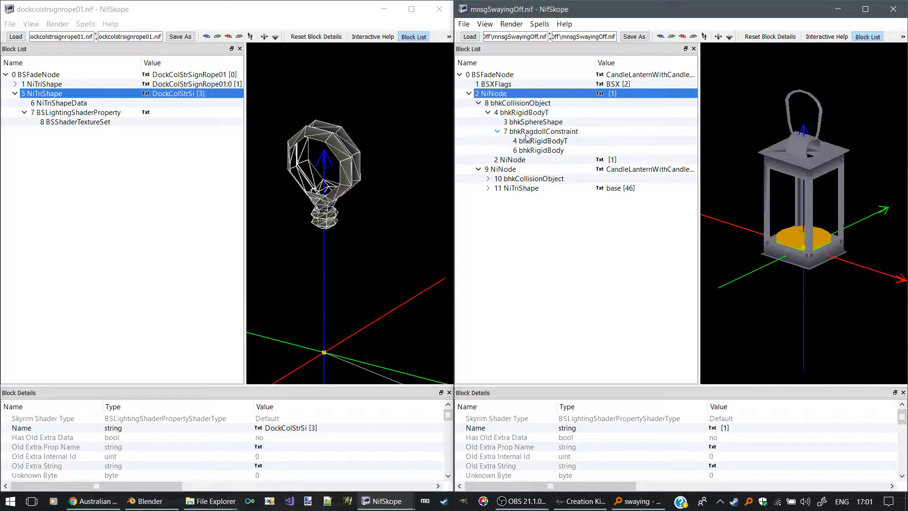
click(528, 132)
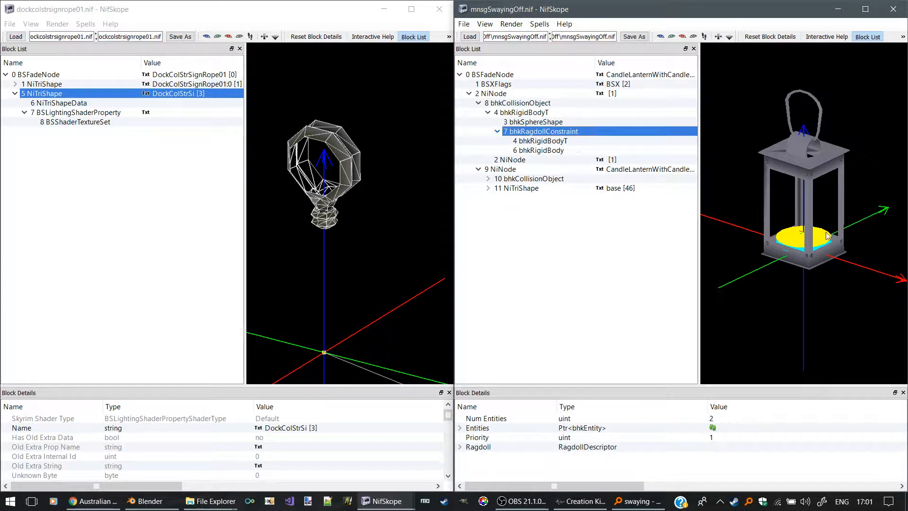
drag(787, 227, 767, 233)
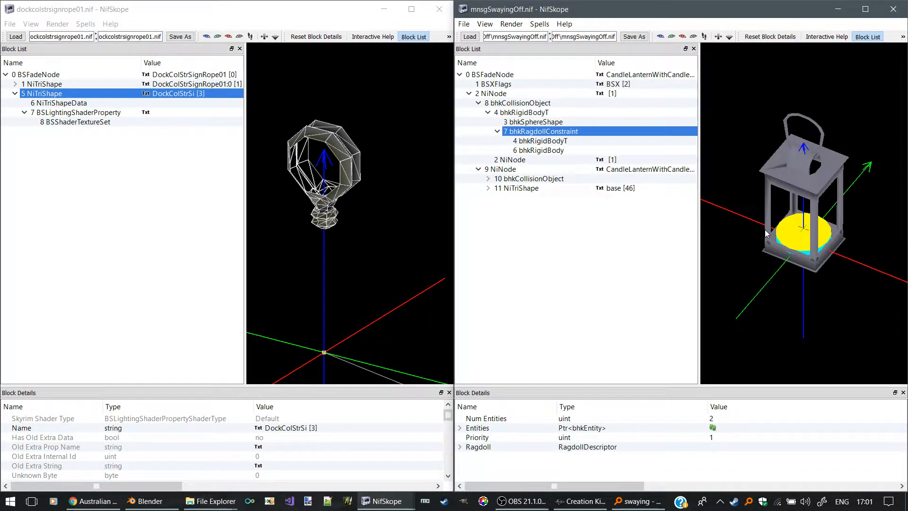
Inspect the inner NiNode with its collision object and base shape, and reselect the outer NiNode.
click(500, 170)
click(508, 180)
click(515, 188)
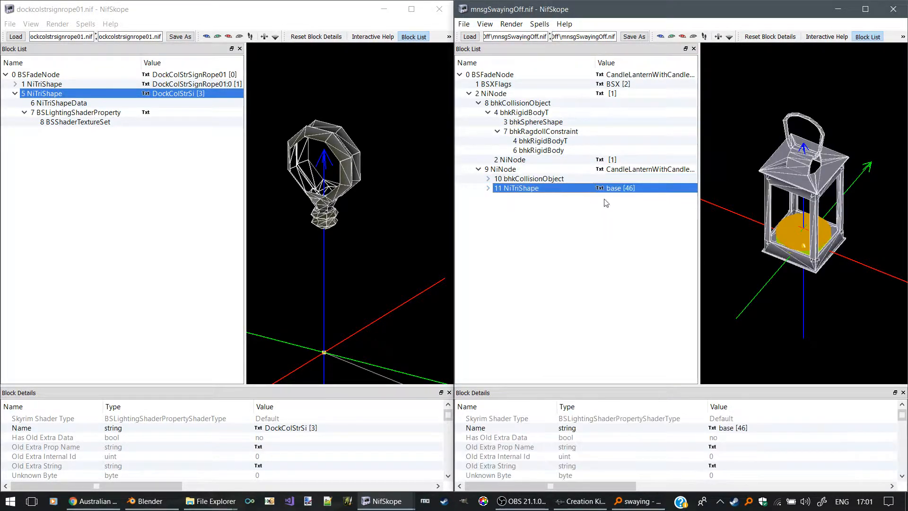
drag(742, 222, 810, 200)
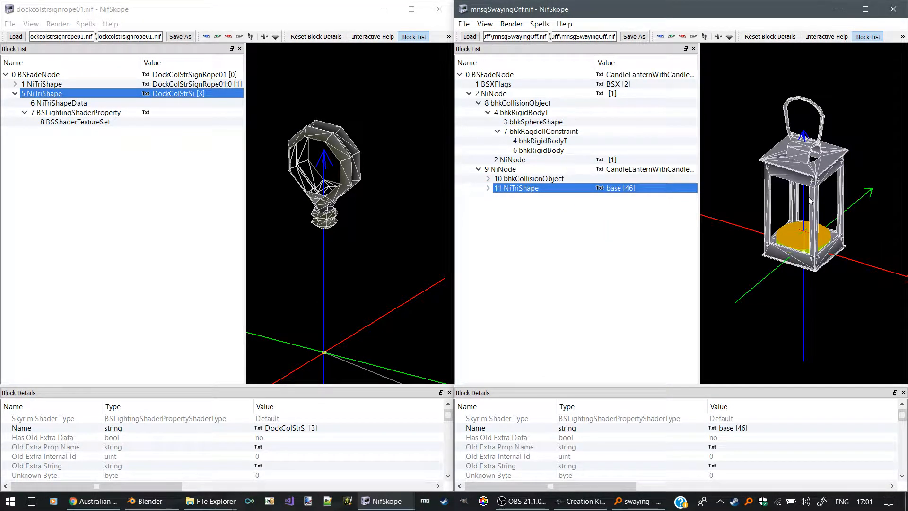
click(492, 94)
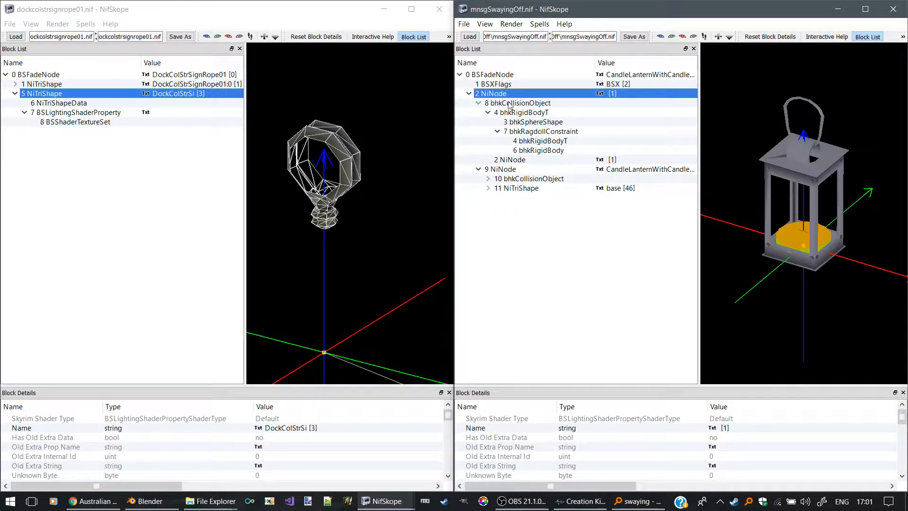
mouse_move(540, 146)
Try to copy the branch of the ring-and-collar shape DockColStrSi in dockcolstrsignrope01.nif.
right_click(55, 97)
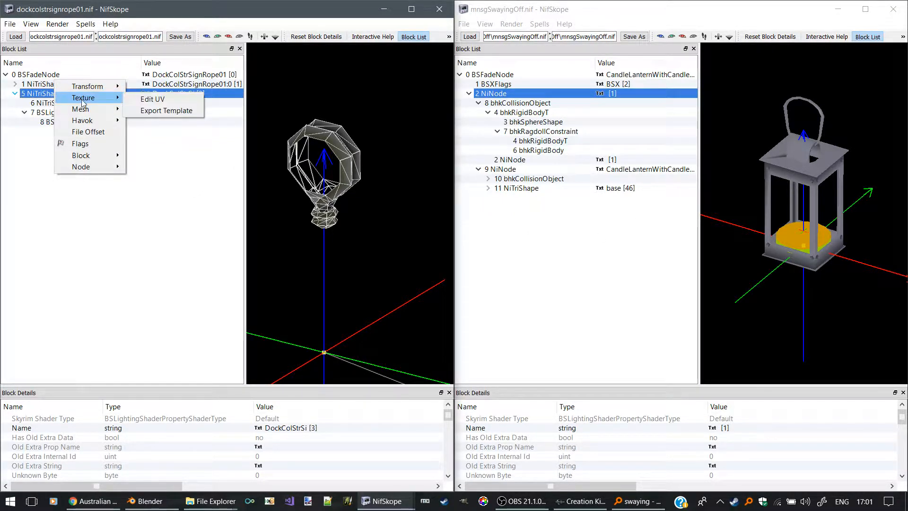
mouse_move(106, 158)
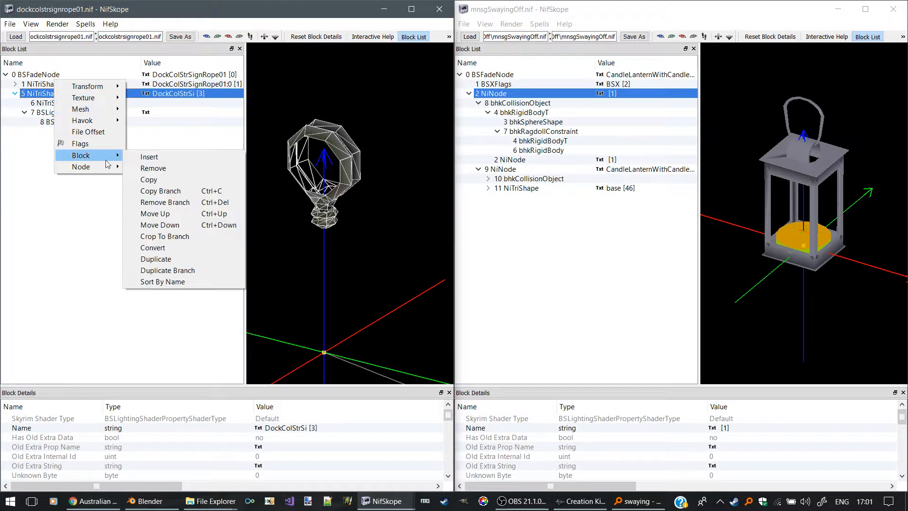
click(152, 191)
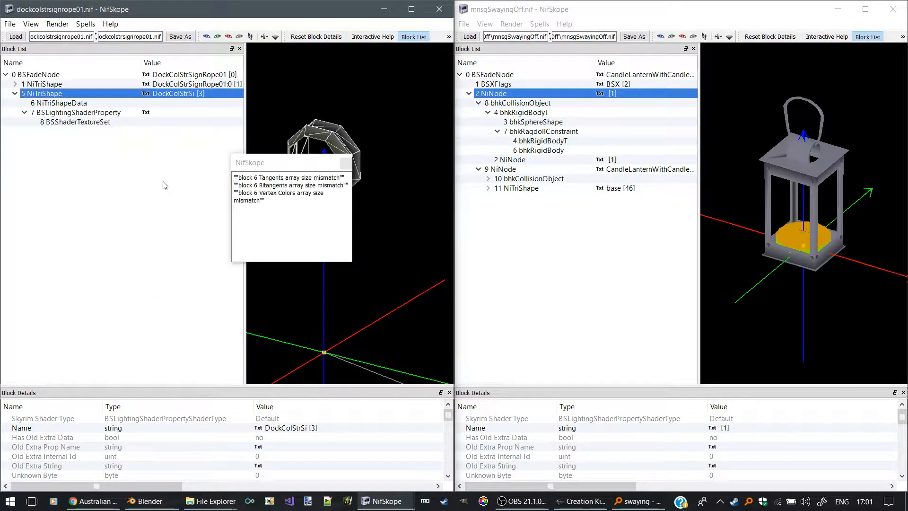
click(346, 163)
Select the ring-and-collar shape's NiTriShapeData block and update its Vertices array.
click(64, 104)
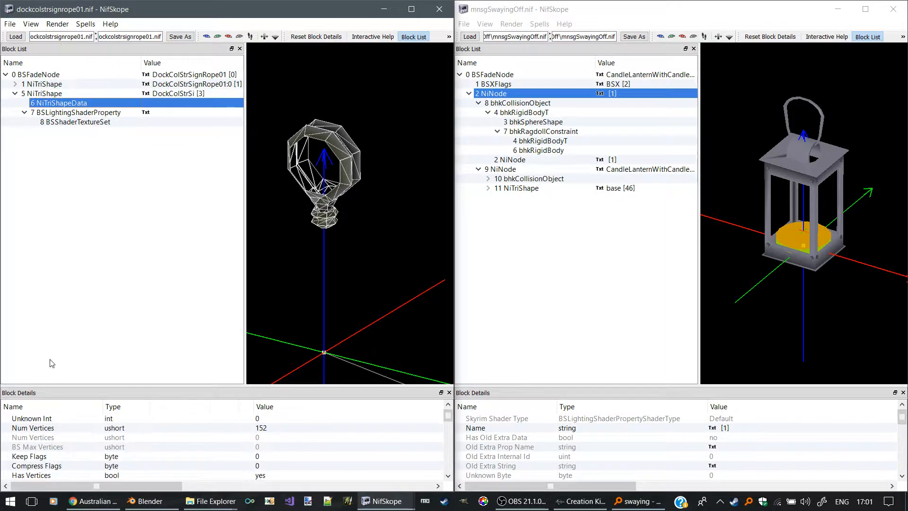
scroll(90, 436, down, 3)
scroll(90, 439, up, 3)
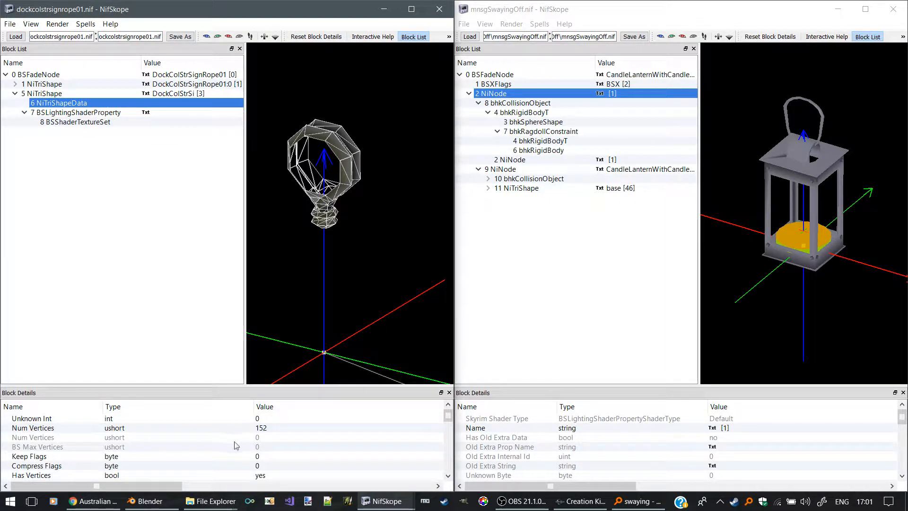
scroll(239, 447, down, 1)
scroll(245, 449, down, 1)
right_click(264, 427)
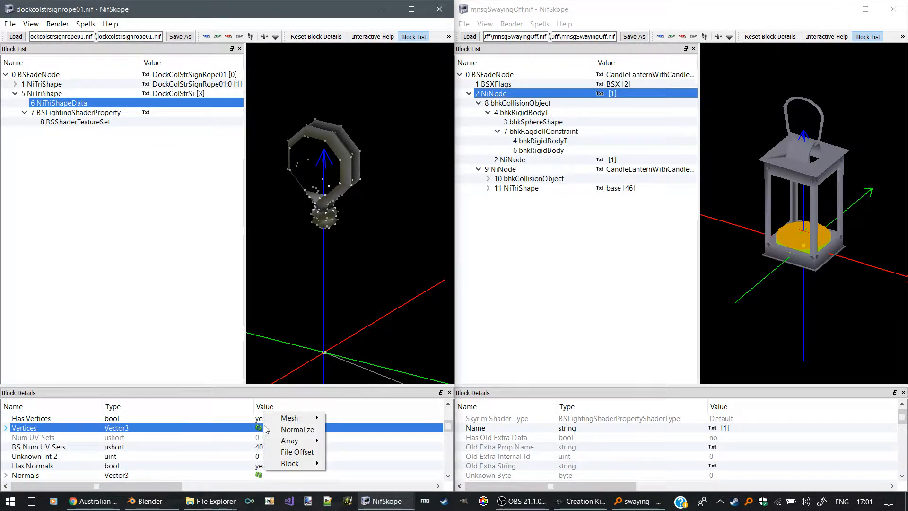
click(349, 443)
Update the Normals, Tangents and Bitangents arrays of the ring-and-collar shape's NiTriShapeData block.
scroll(253, 445, down, 1)
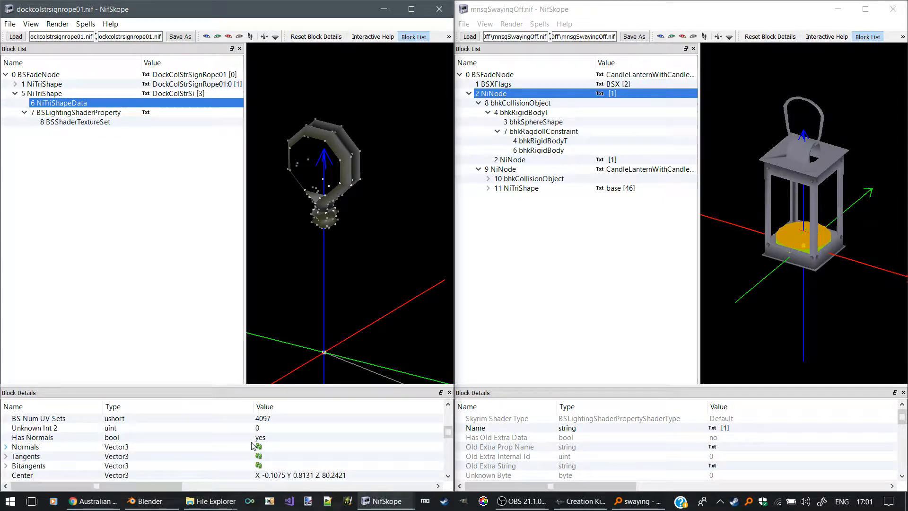
right_click(256, 447)
mouse_move(298, 464)
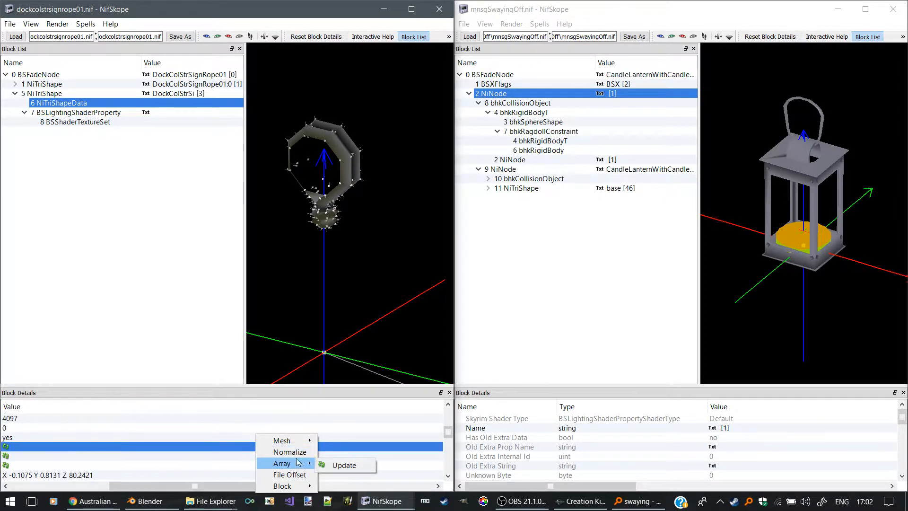
click(342, 467)
right_click(255, 456)
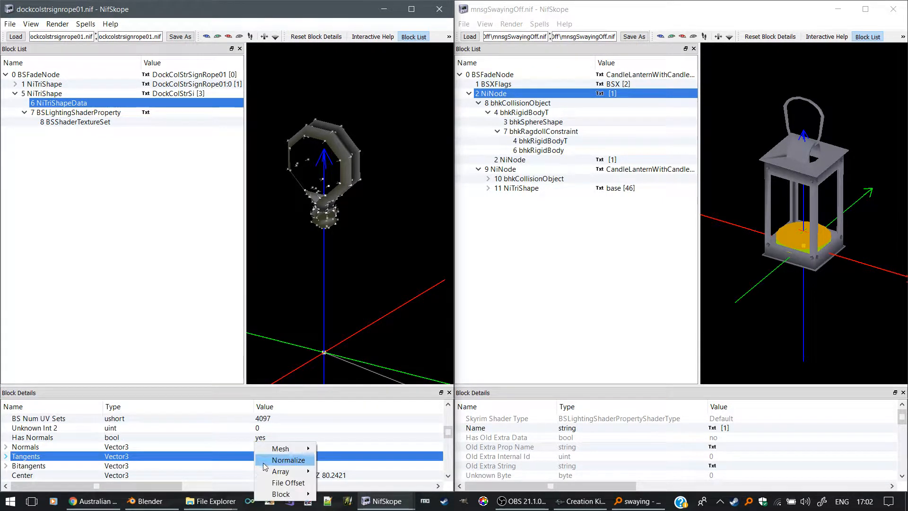
mouse_move(298, 471)
click(337, 473)
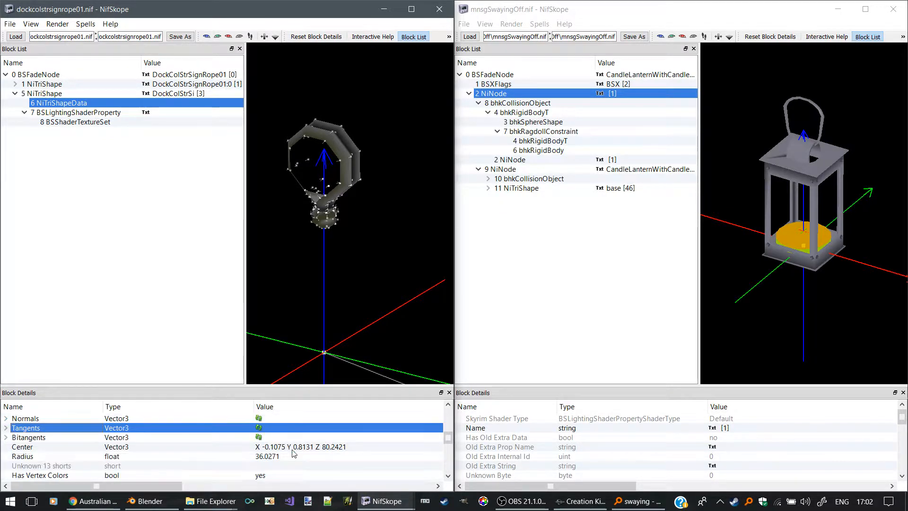
right_click(261, 438)
mouse_move(303, 451)
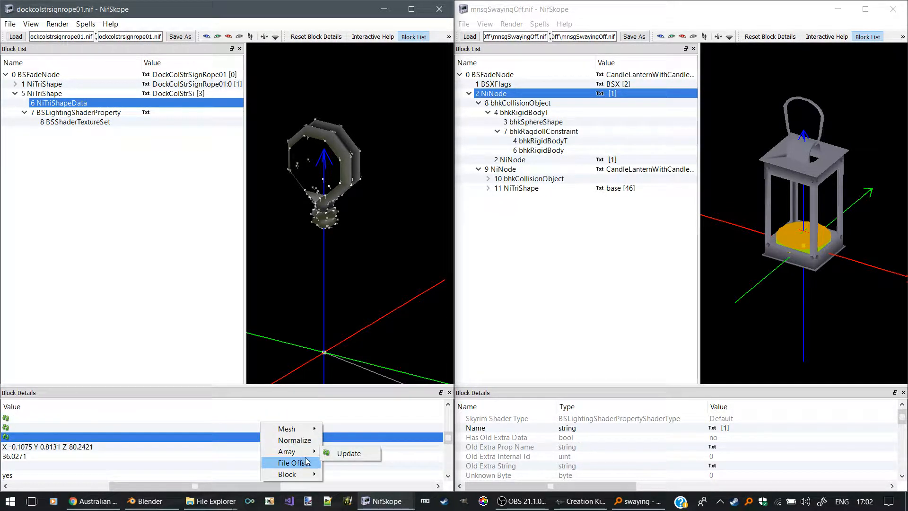
click(348, 453)
Update the Vertex Colors array of the ring-and-collar shape's NiTriShapeData block.
scroll(276, 457, down, 2)
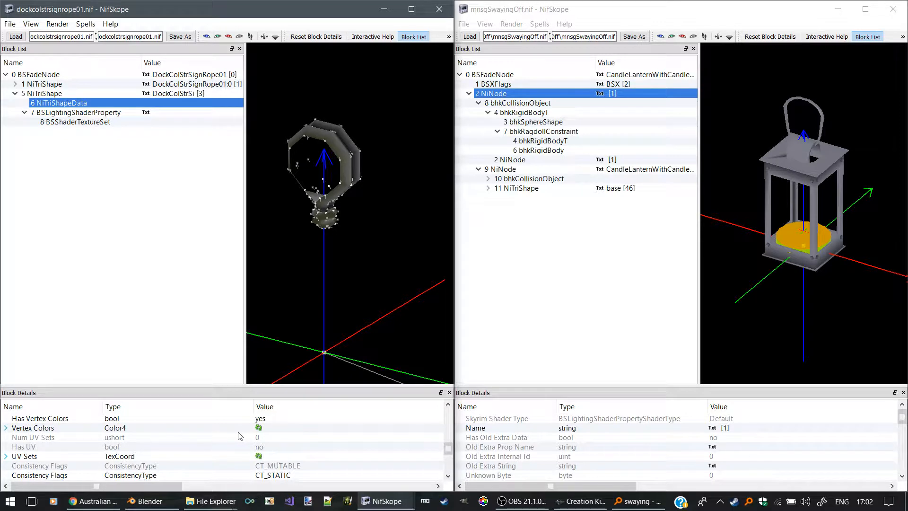
right_click(258, 430)
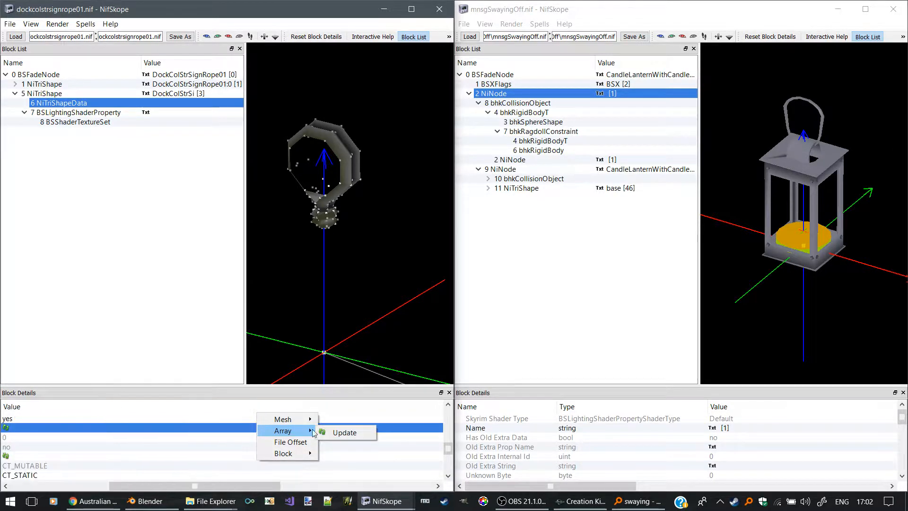
click(338, 431)
click(383, 227)
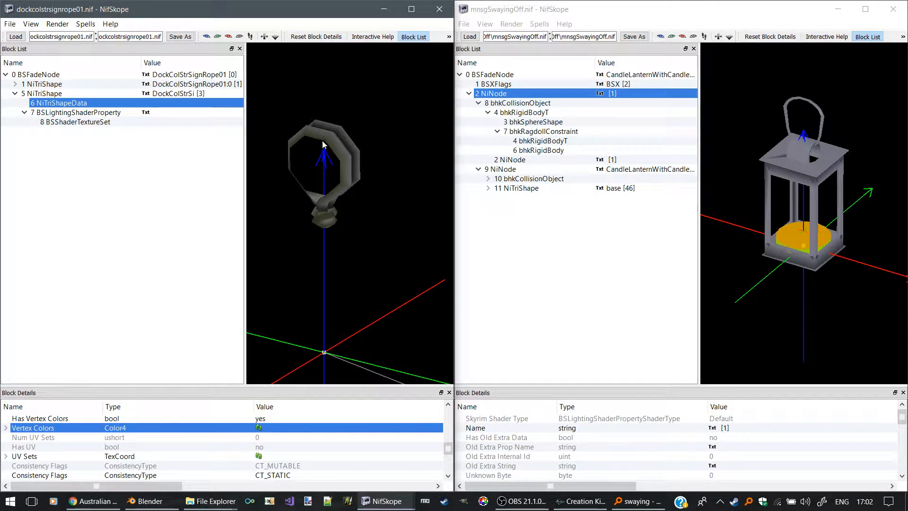
Copy the branch of the repaired DockColStrSi NiTriShape in dockcolstrsignrope01.nif.
click(52, 93)
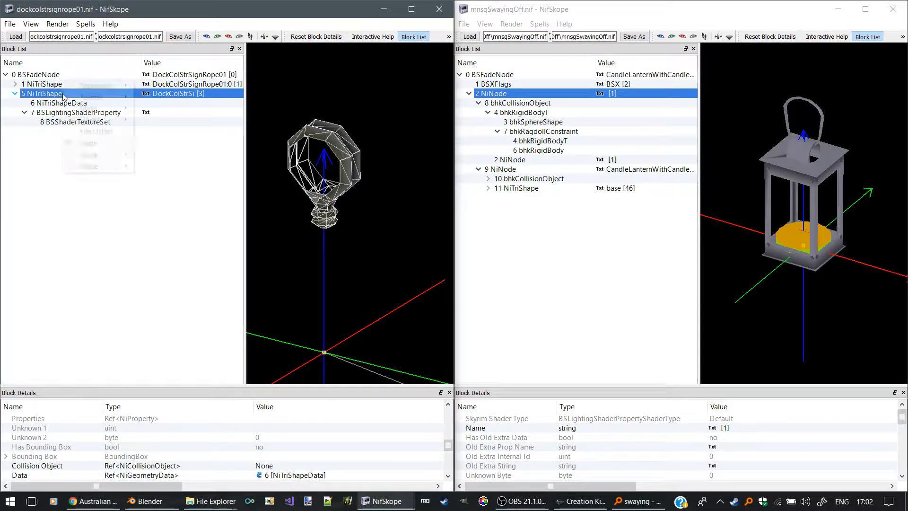
right_click(64, 94)
mouse_move(95, 154)
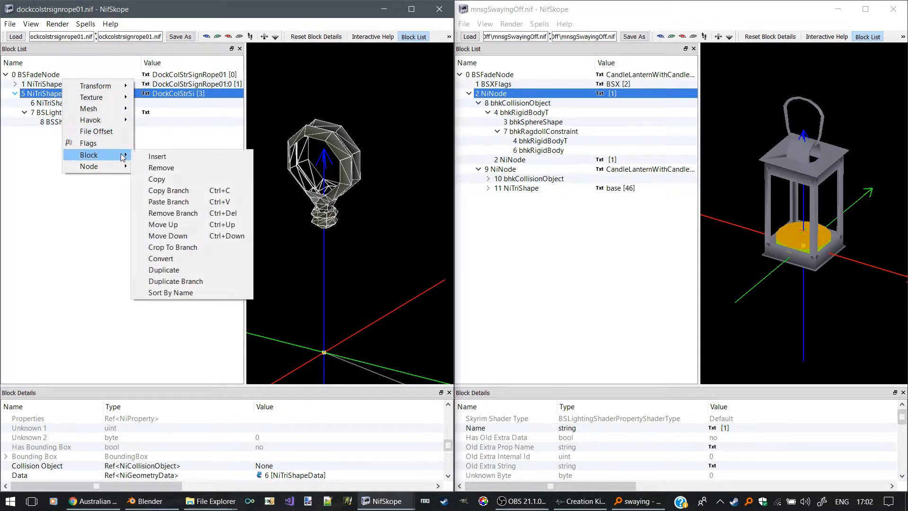
click(158, 192)
click(362, 174)
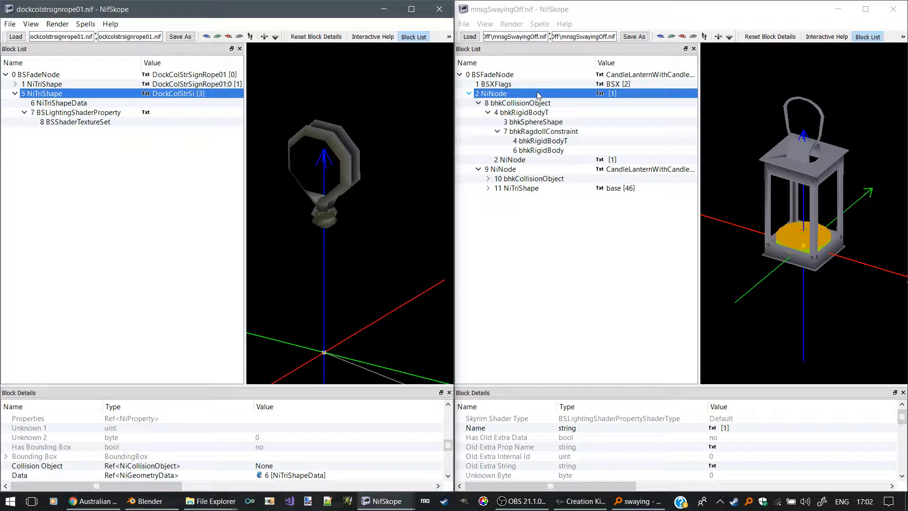
Paste the copied shape branch onto the root BSFadeNode of mnsgSwayingOff.nif.
click(510, 76)
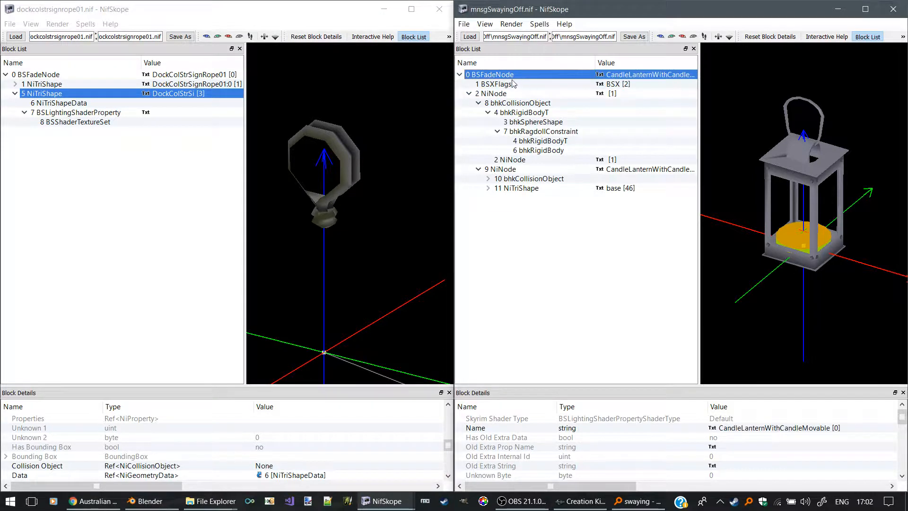
right_click(499, 79)
mouse_move(525, 90)
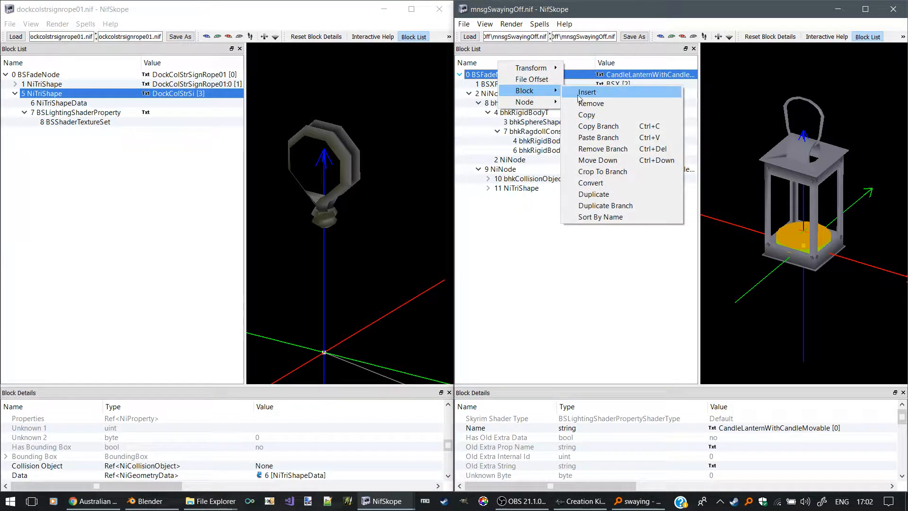
click(597, 138)
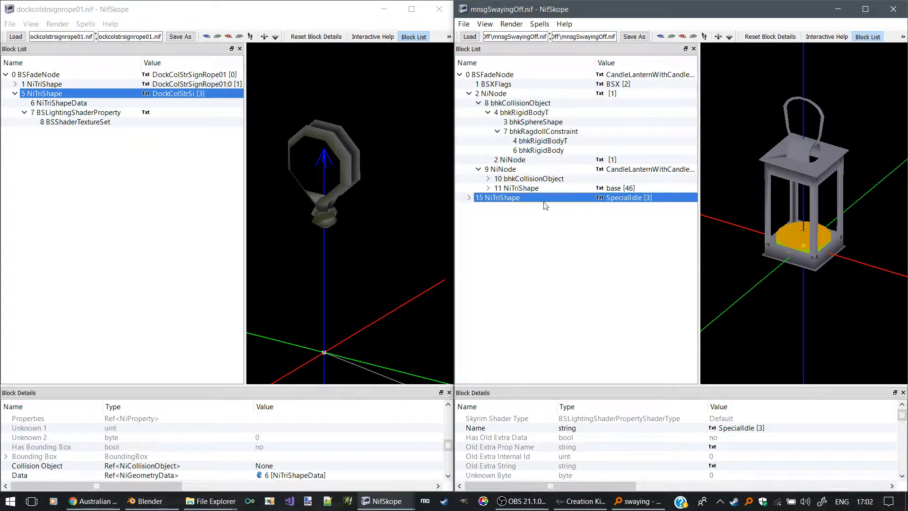
scroll(810, 197, down, 6)
drag(805, 215, 735, 215)
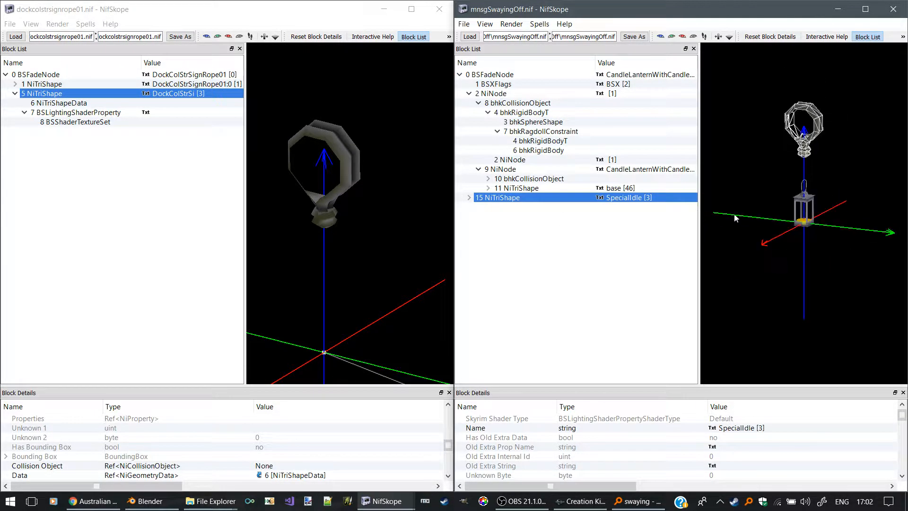
scroll(773, 176, up, 3)
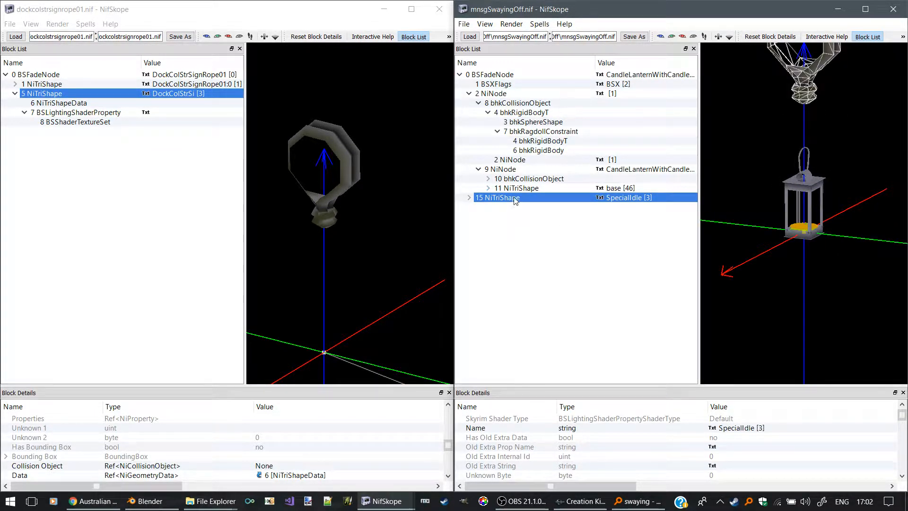
Examine the pasted ring-and-collar shape's place in the block hierarchy and its position relative to the lantern's NiNode.
click(469, 93)
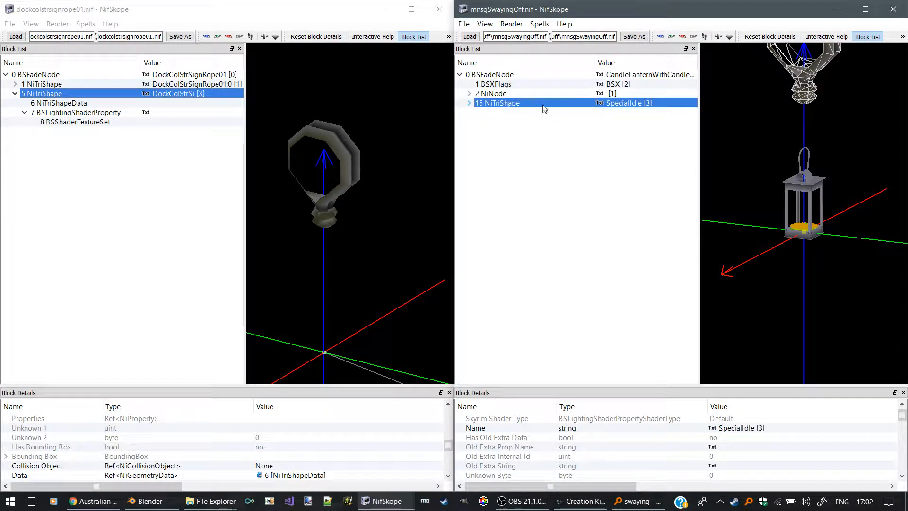
middle_drag(783, 134, 788, 270)
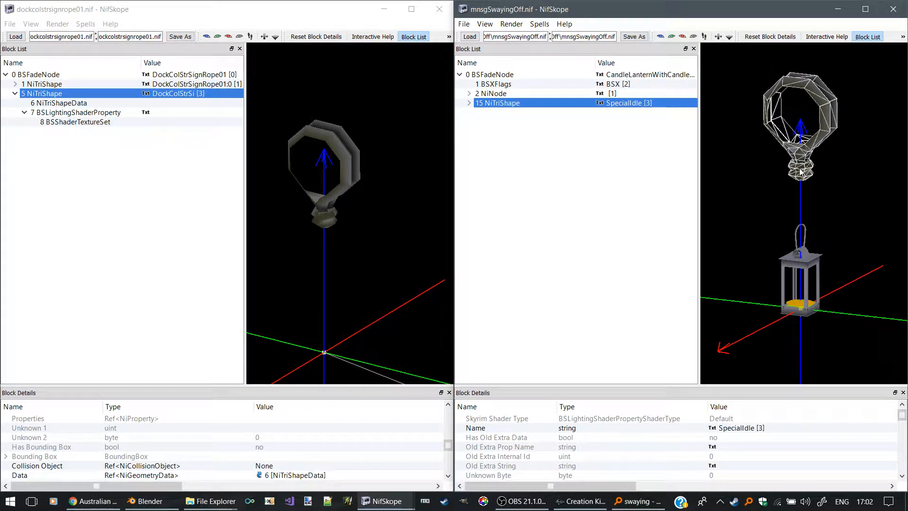
click(489, 95)
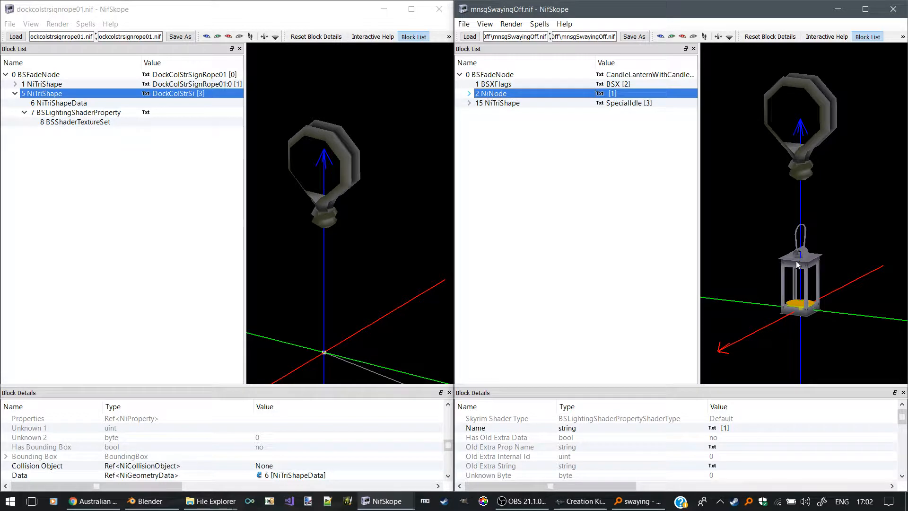
click(801, 258)
click(791, 153)
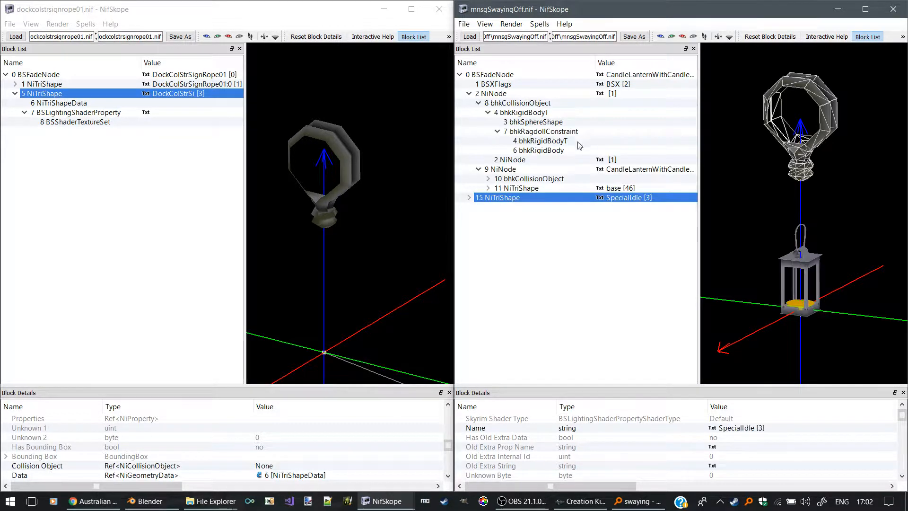
click(470, 197)
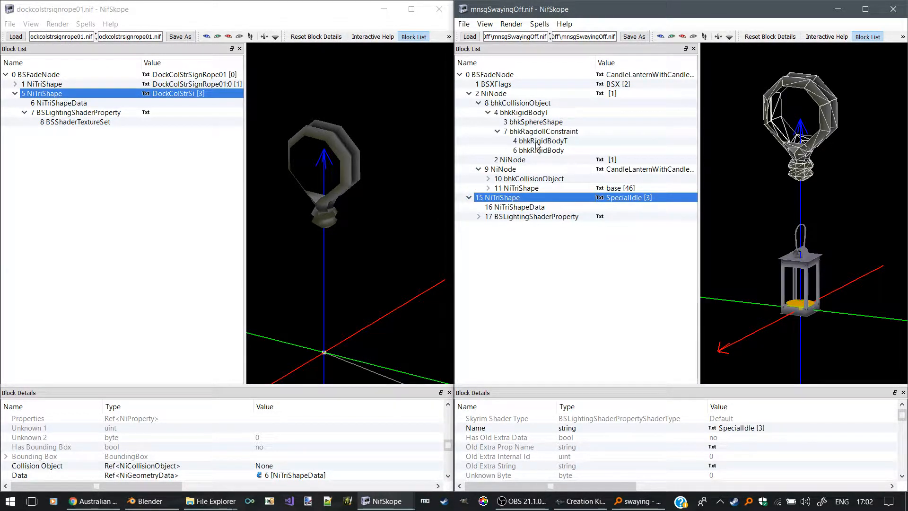
mouse_move(523, 126)
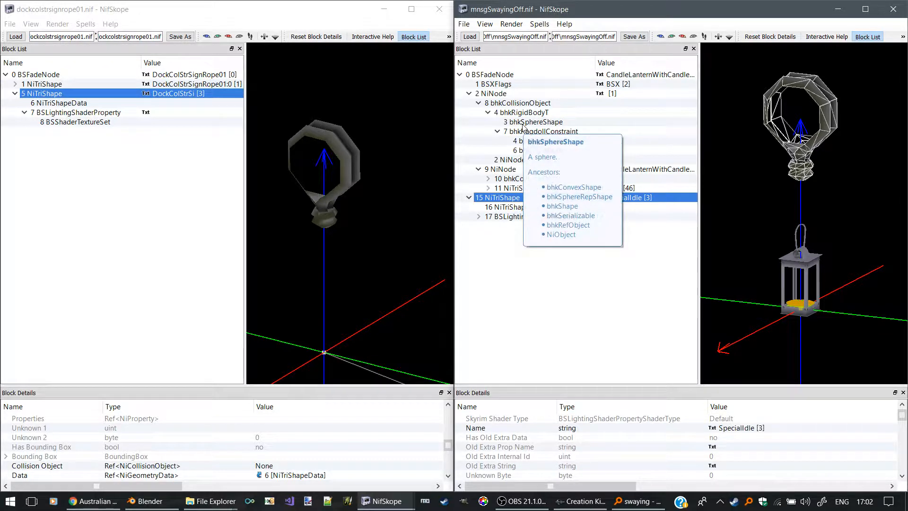
mouse_move(501, 207)
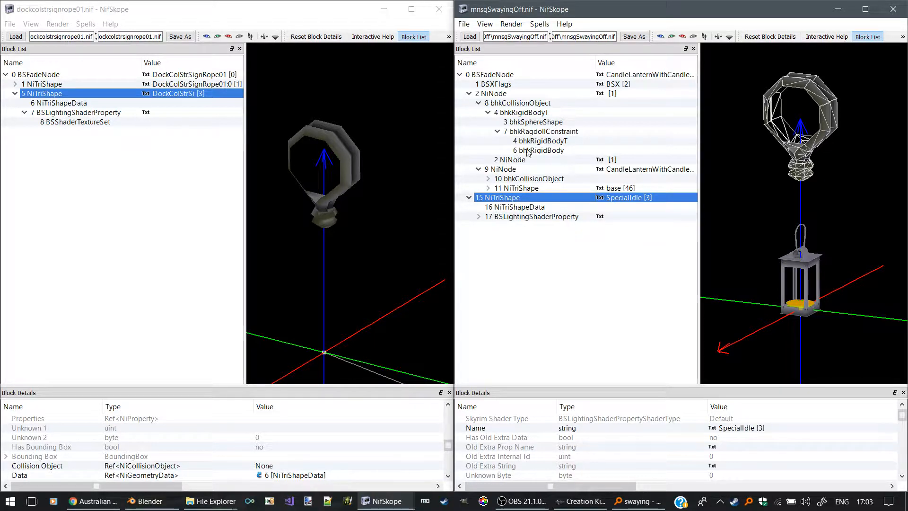
Minimise the sign rope file and bring up lantern01a_off.nif to compare its lantern with the swaying one.
click(384, 9)
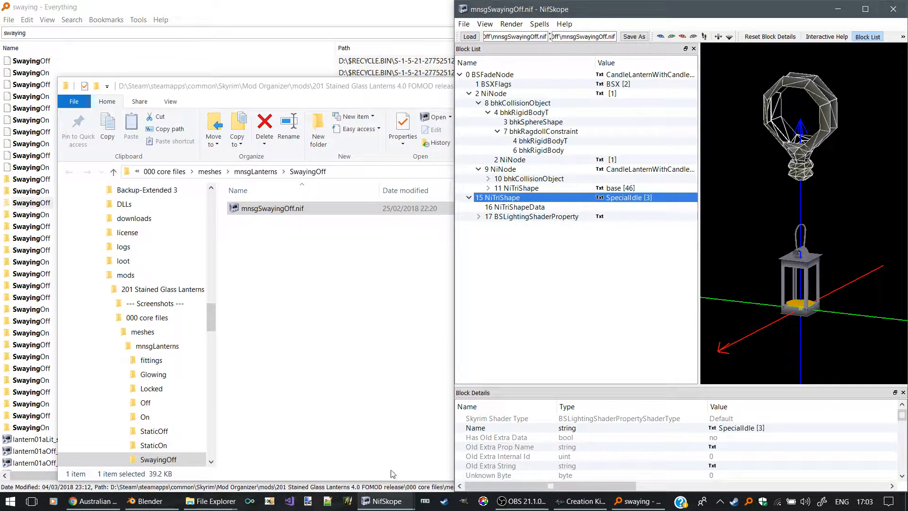
mouse_move(385, 502)
click(432, 469)
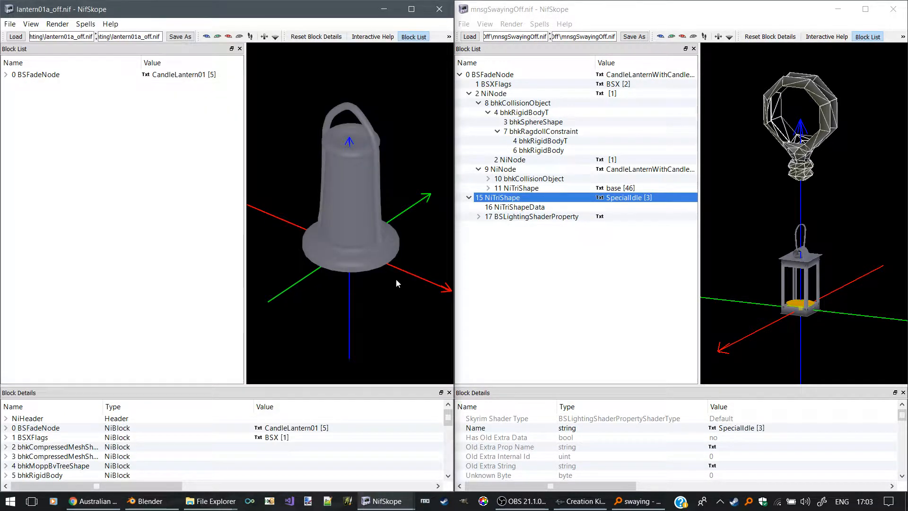
drag(396, 279, 359, 241)
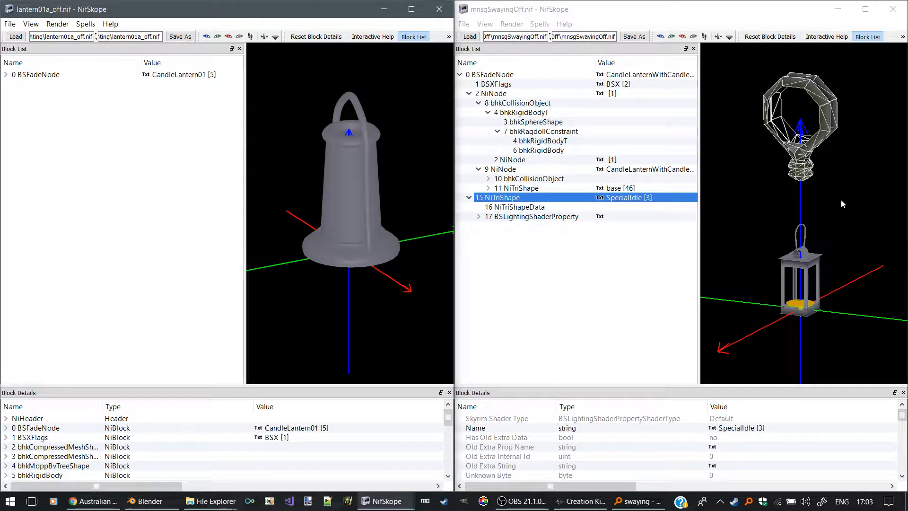
drag(841, 200, 808, 212)
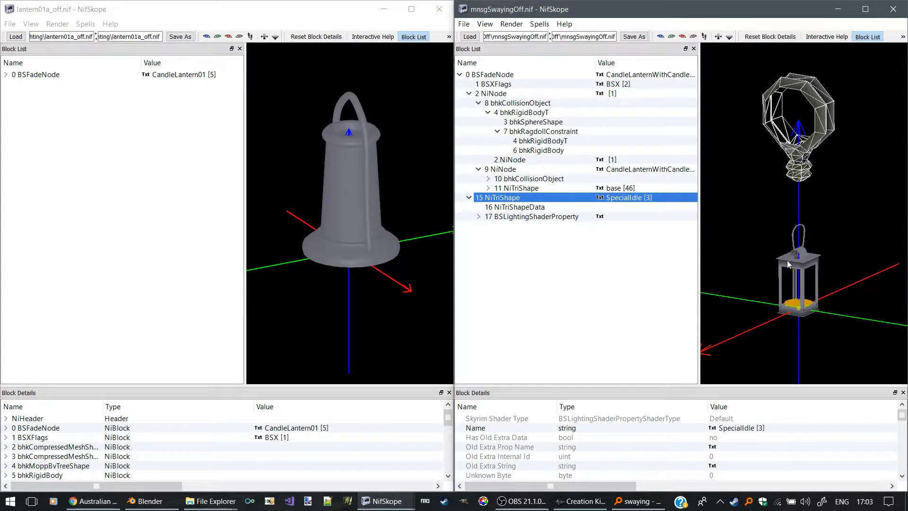
Maximise mnsgSwayingOff.nif and set the pasted ring-and-collar NiTriShape's Z translation to -25 so its collar meets the lantern handle.
click(866, 9)
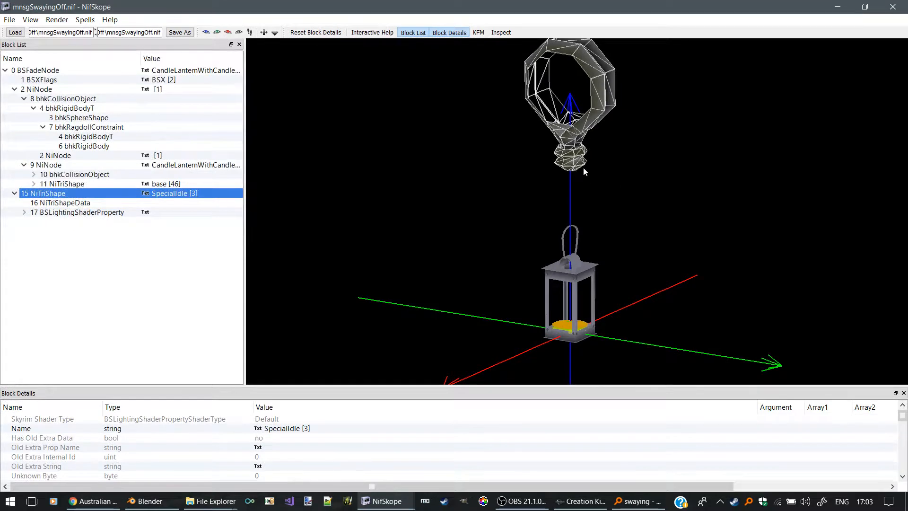
right_click(140, 195)
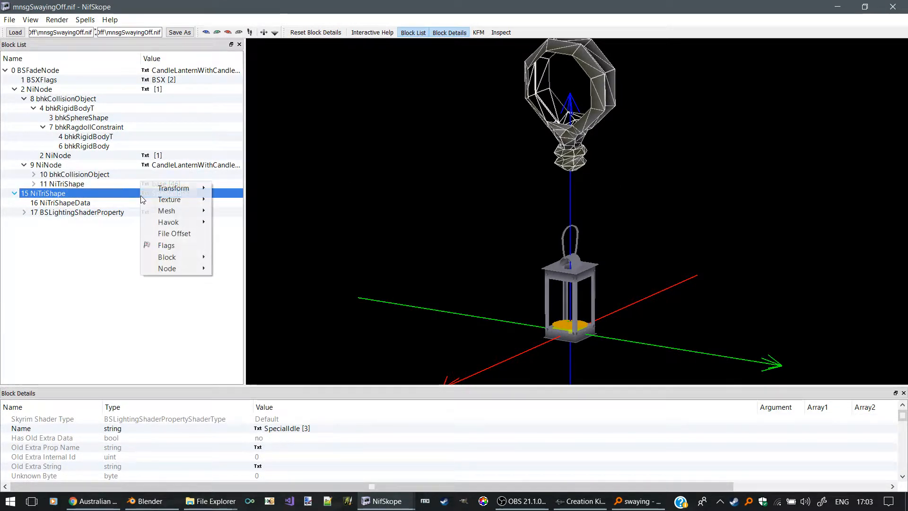
mouse_move(175, 199)
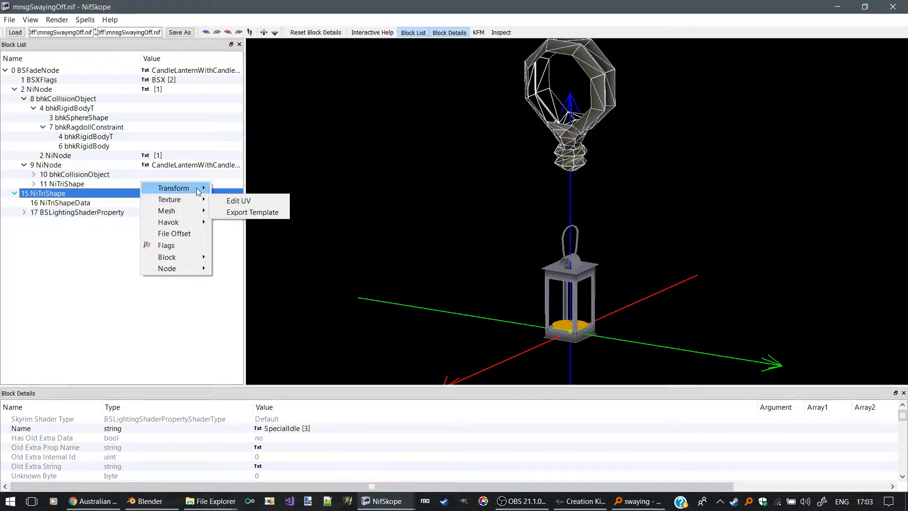
click(232, 221)
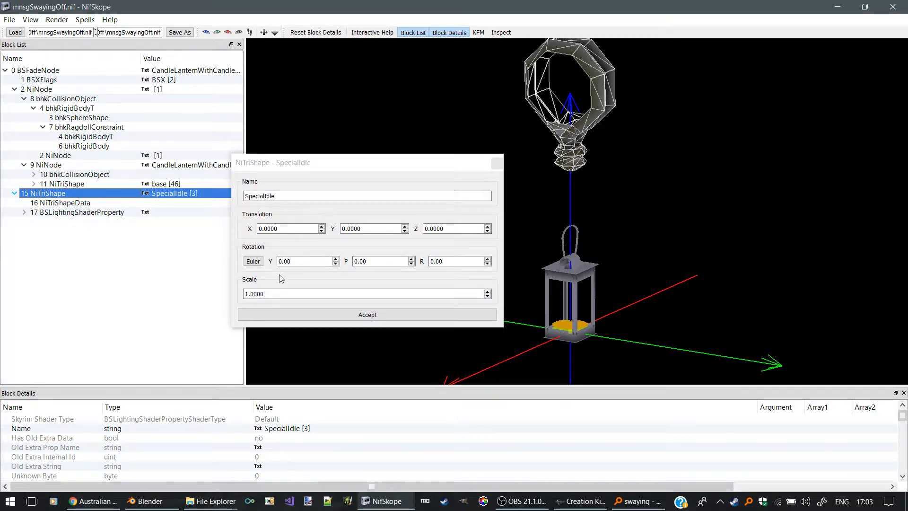
click(488, 231)
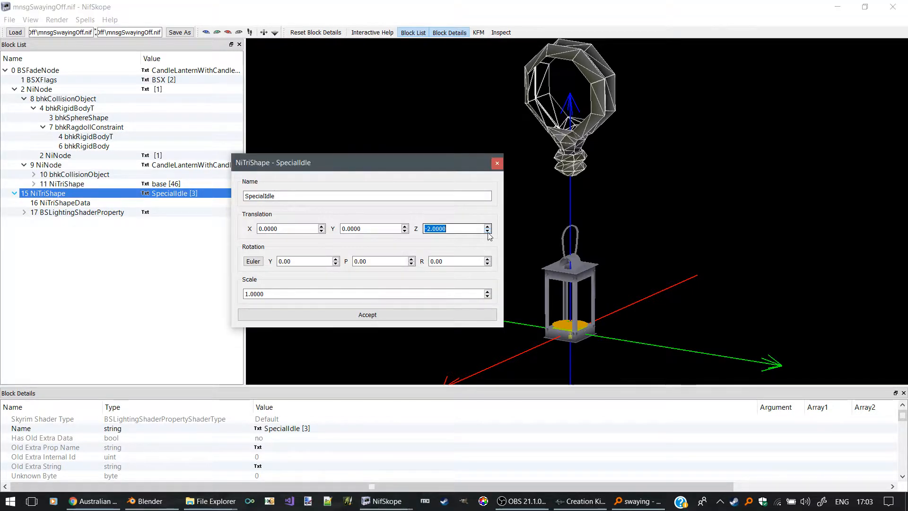
drag(488, 232, 489, 232)
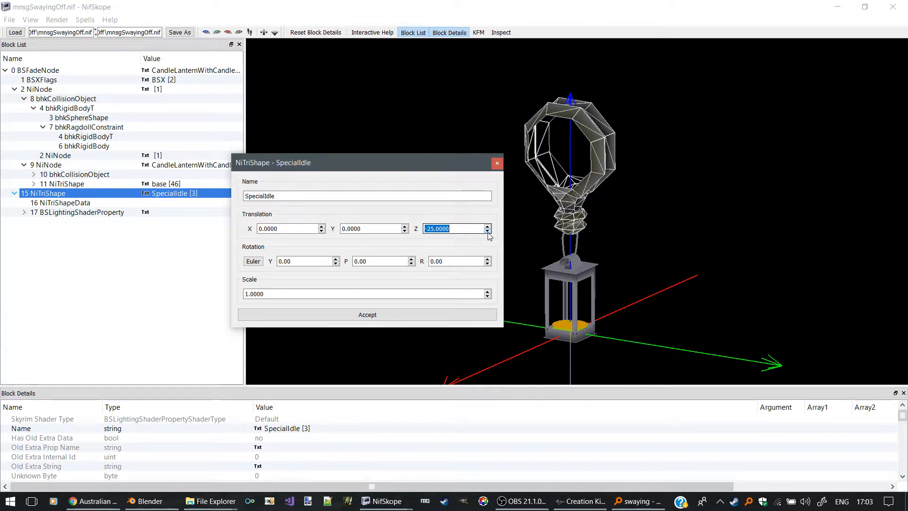
drag(586, 249, 561, 266)
scroll(549, 236, up, 3)
scroll(538, 248, up, 2)
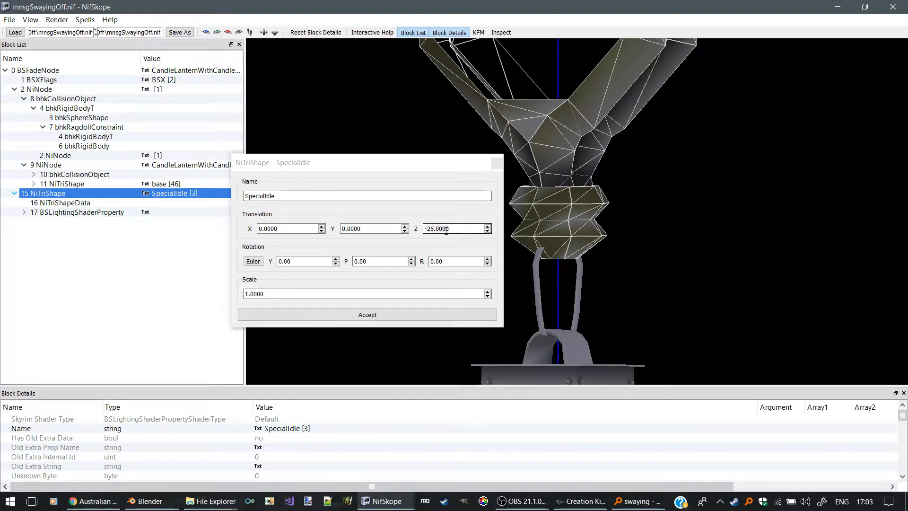
click(376, 315)
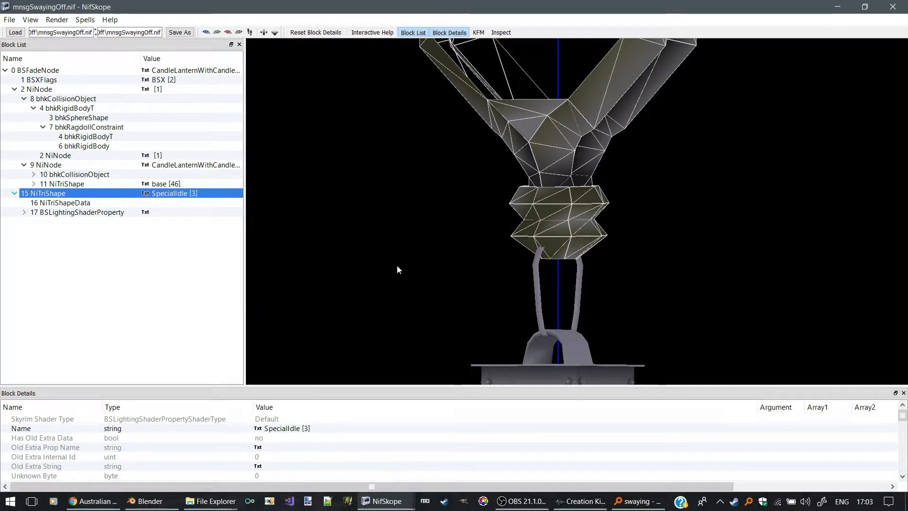
Copy the lantern's base NiTriShape branch and paste the duplicate onto the CandleLanternWithCandle NiNode.
scroll(385, 263, down, 8)
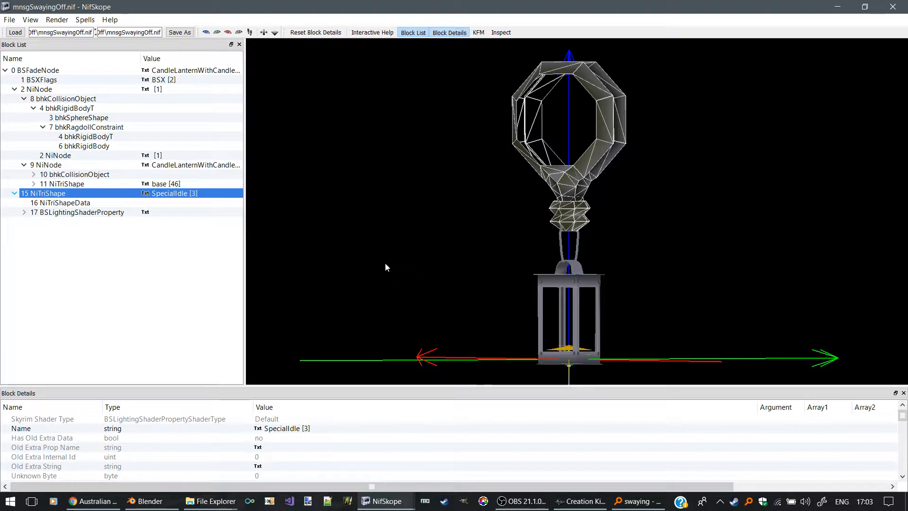
click(543, 277)
drag(399, 290, 378, 293)
right_click(76, 187)
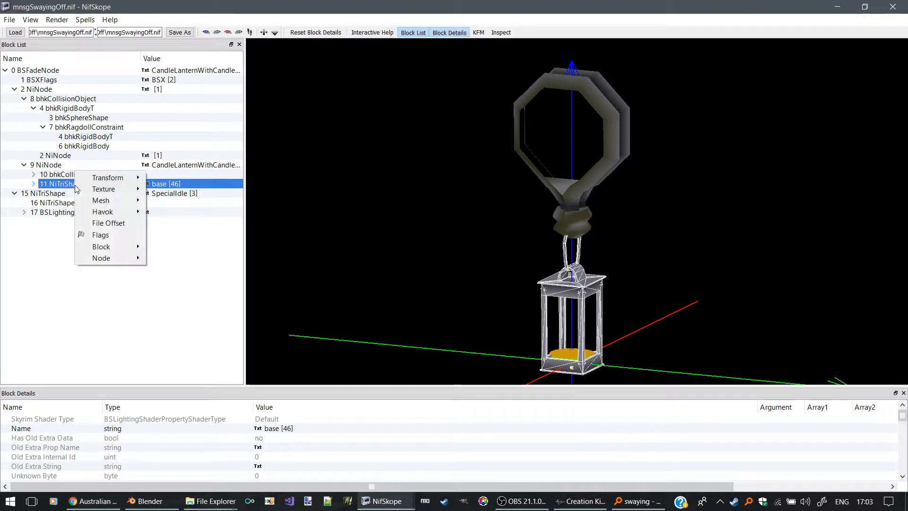
mouse_move(131, 247)
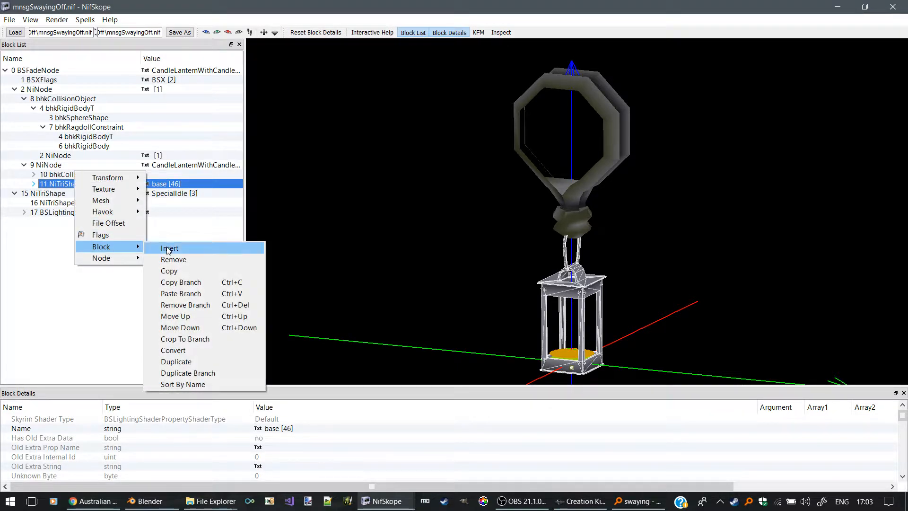
click(174, 282)
click(40, 165)
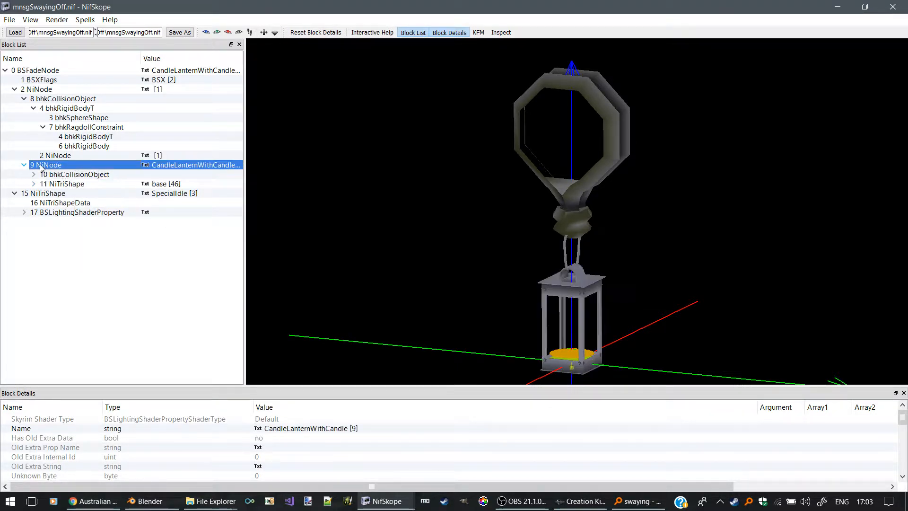
right_click(41, 166)
mouse_move(94, 203)
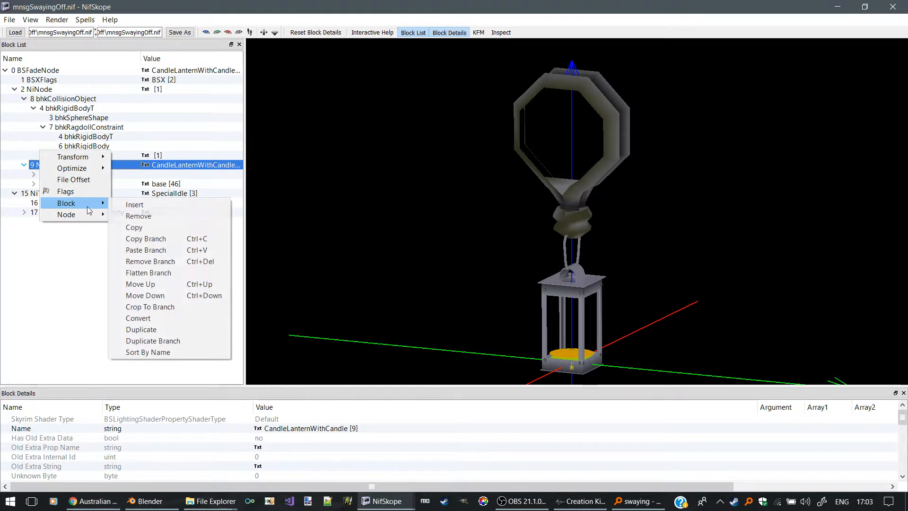
click(146, 250)
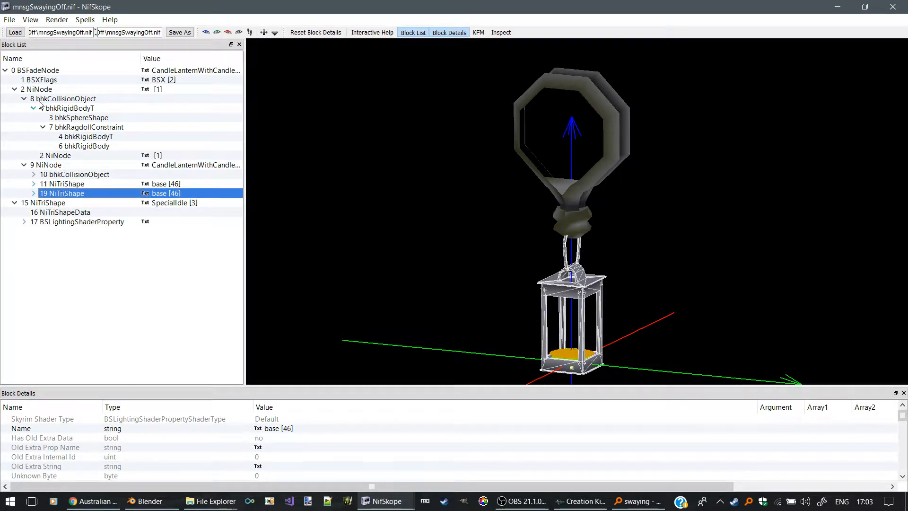
Import newropebtm.3ds from the architecture folder into the duplicated NiTriShape.
click(9, 19)
mouse_move(113, 59)
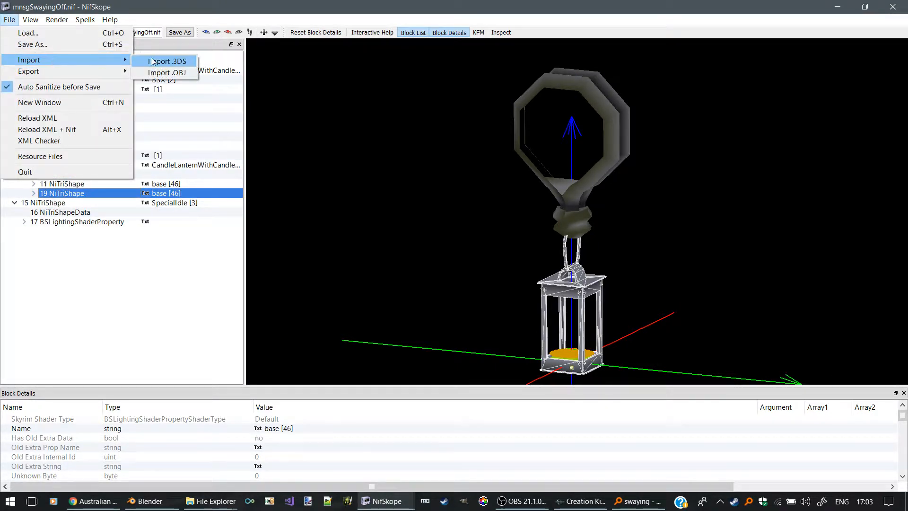
click(157, 64)
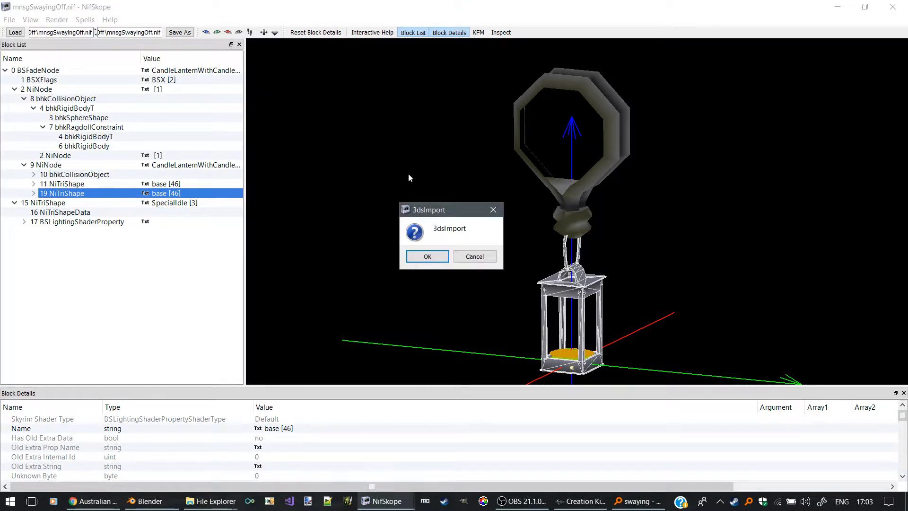
click(441, 256)
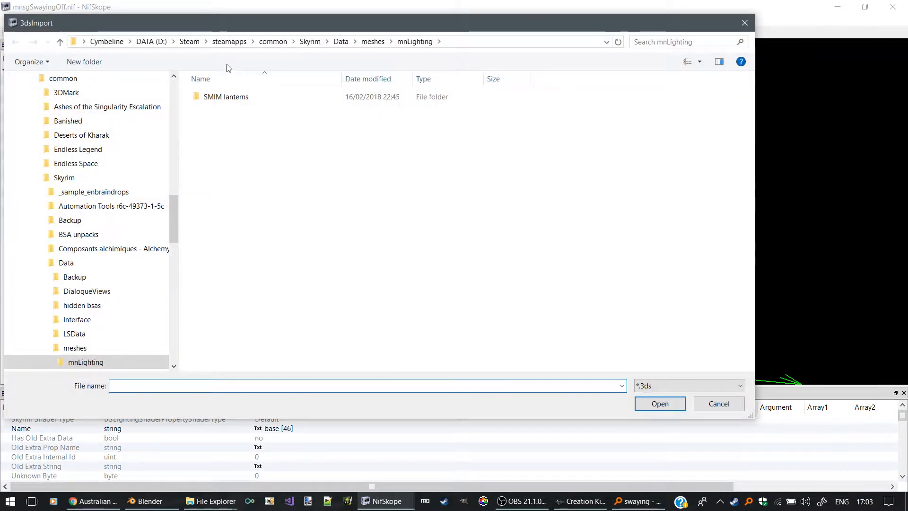
drag(174, 218, 172, 91)
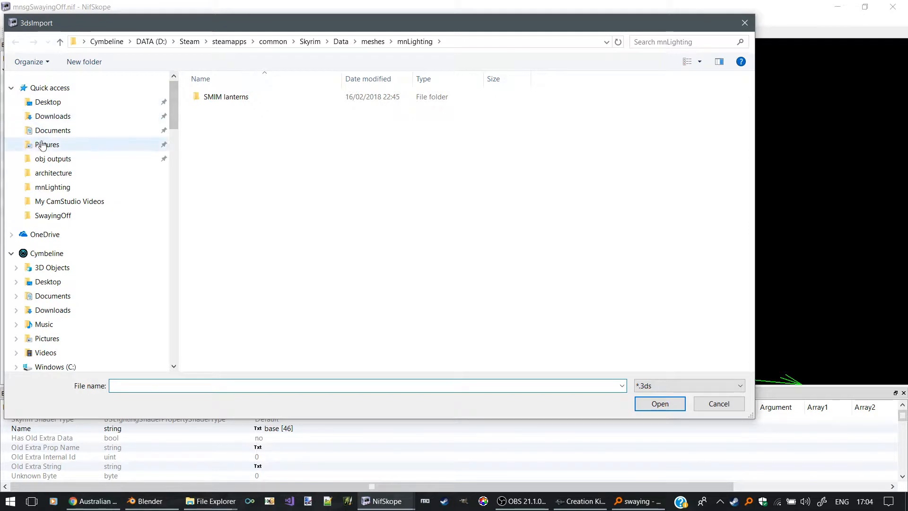
click(50, 174)
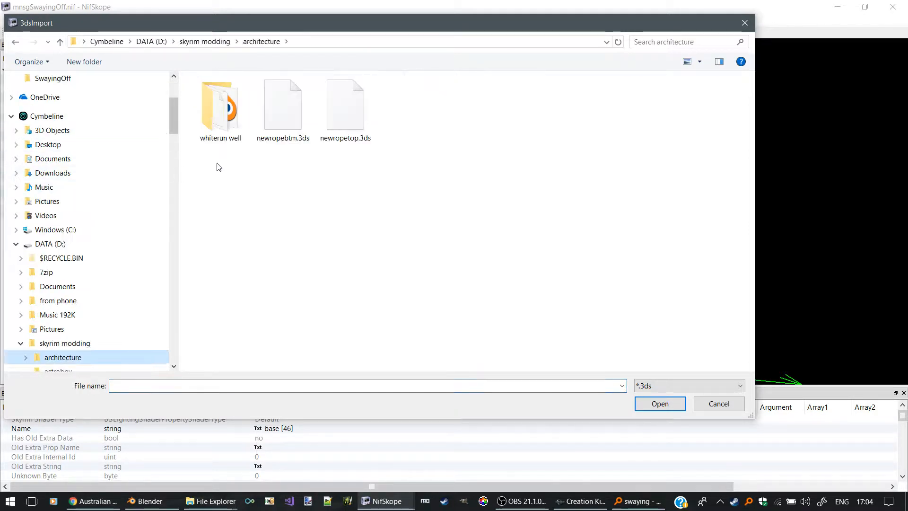
click(287, 121)
double_click(286, 121)
Examine the imported rope shape's position relative to the lantern and the ring-and-collar shape.
scroll(584, 161, up, 6)
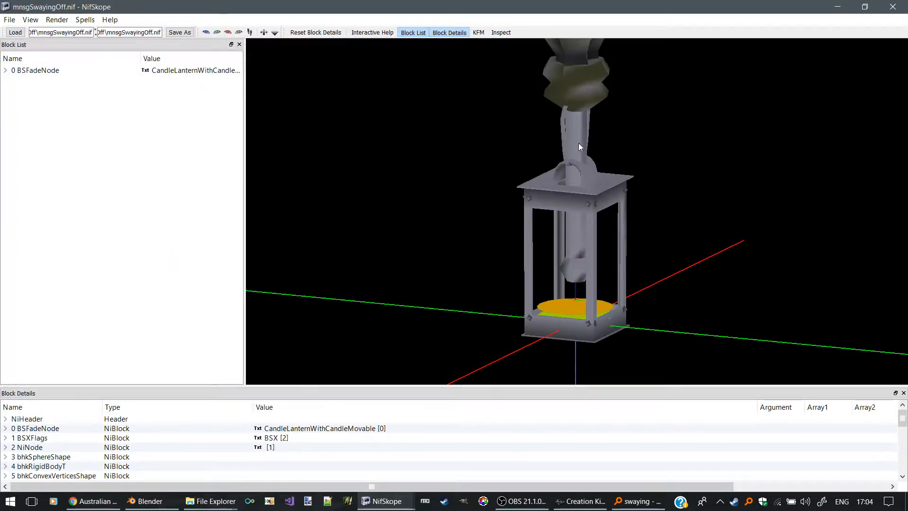
click(578, 145)
drag(537, 180, 500, 211)
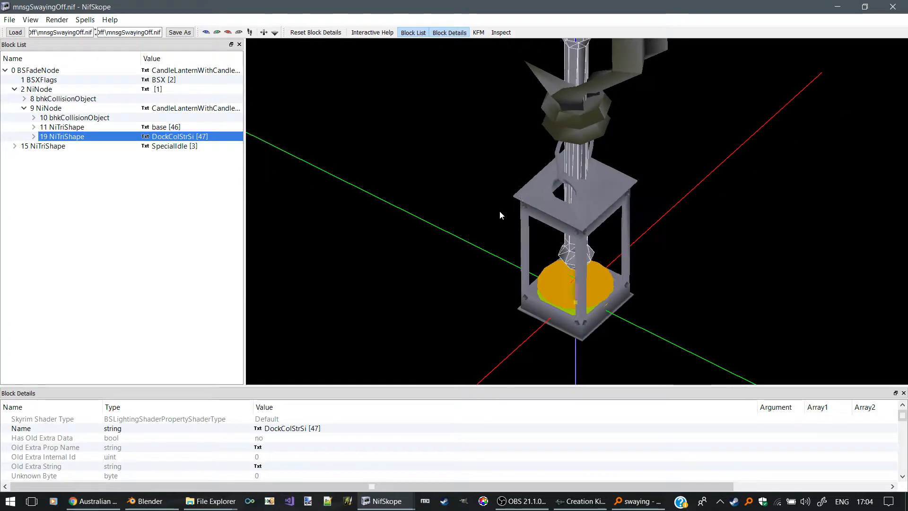
right_click(575, 160)
mouse_move(620, 193)
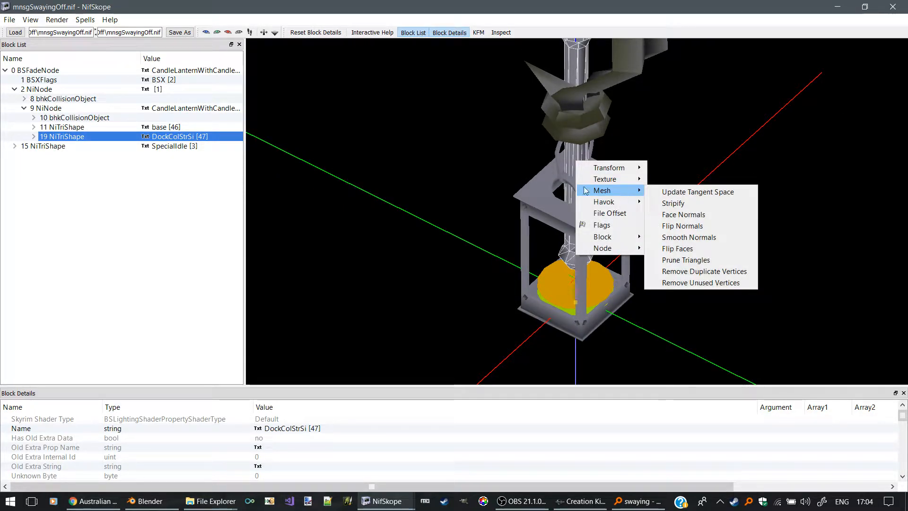
click(372, 146)
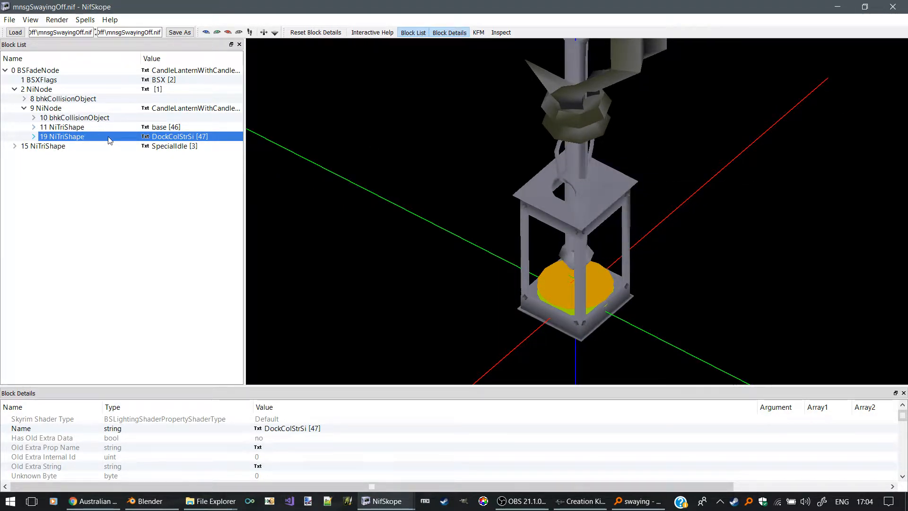
click(552, 196)
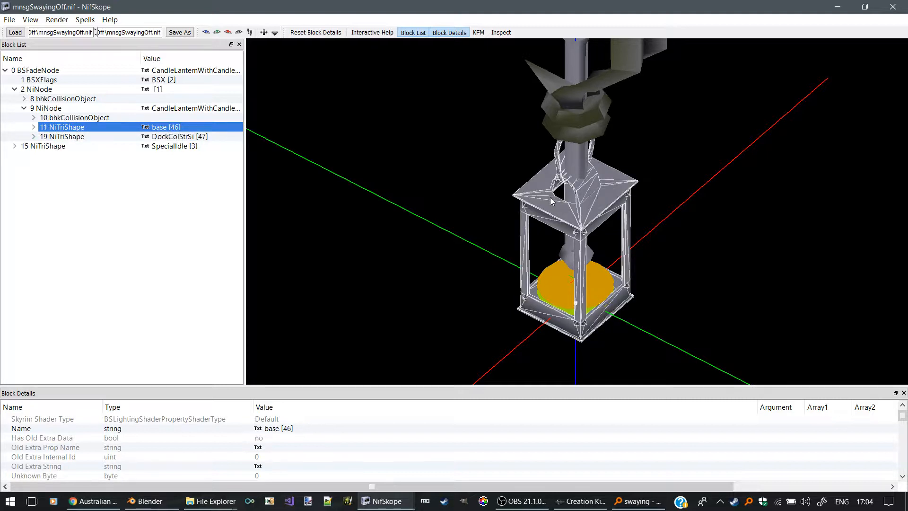
click(175, 137)
scroll(521, 197, down, 3)
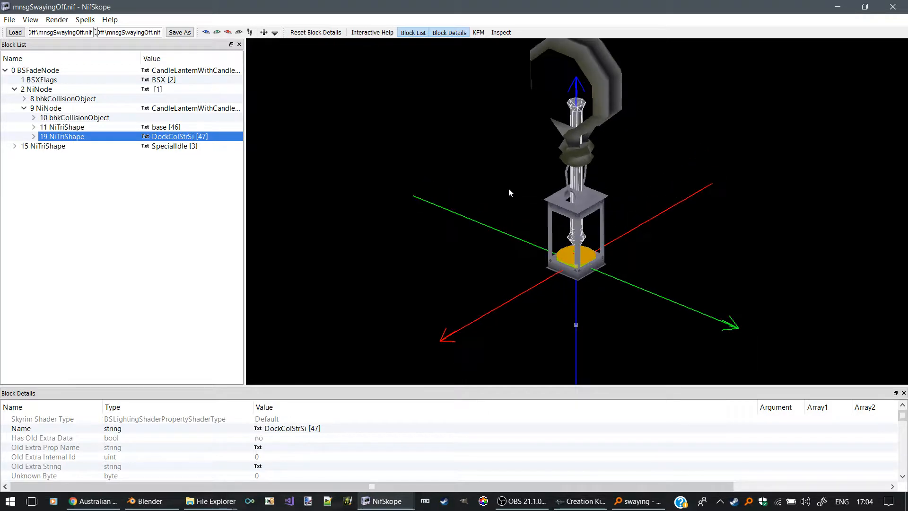
scroll(558, 168, up, 2)
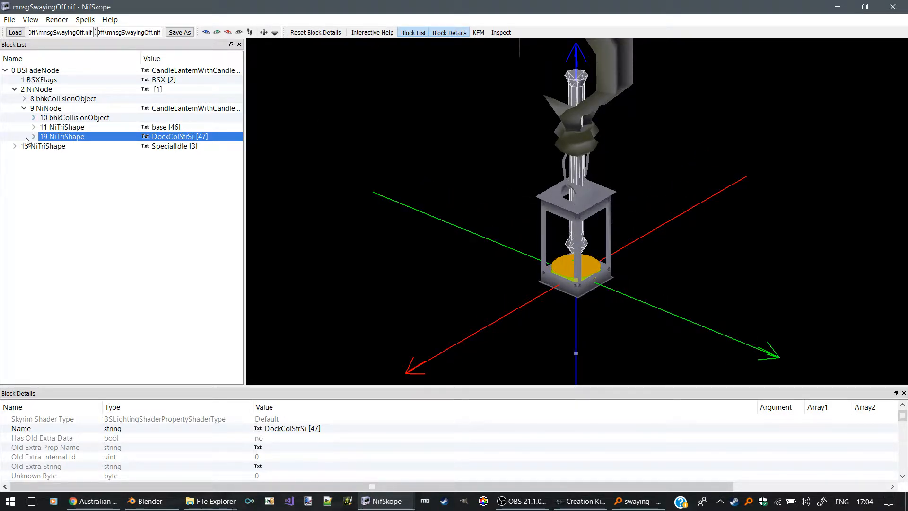
Set the imported DockColStrSi rope shape's Z translation to -25.
right_click(580, 166)
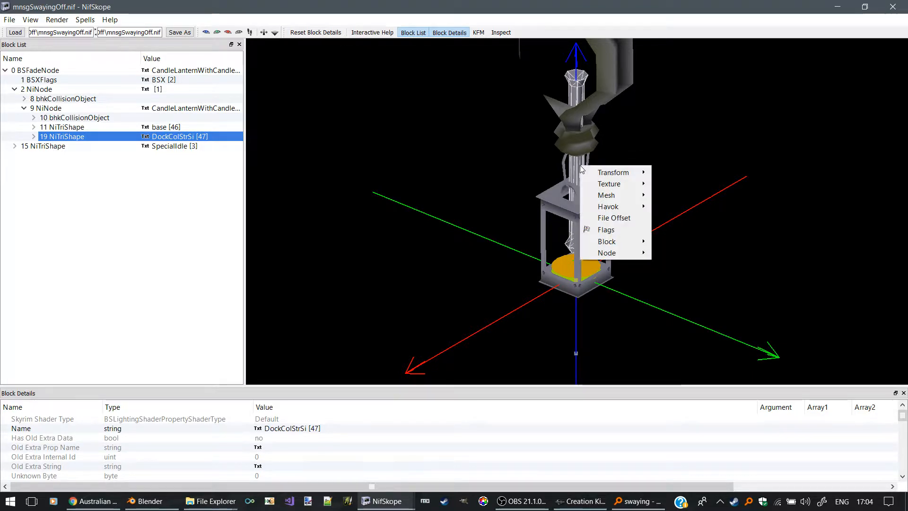
mouse_move(623, 186)
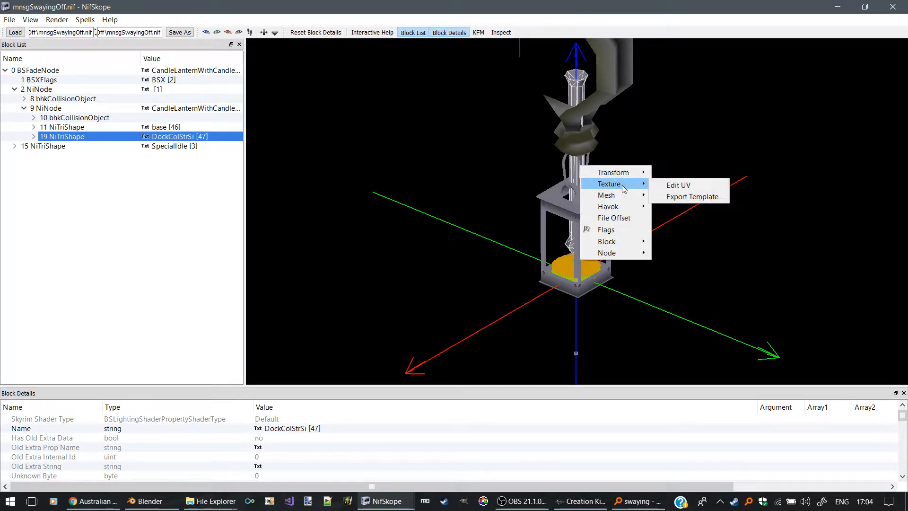
click(672, 208)
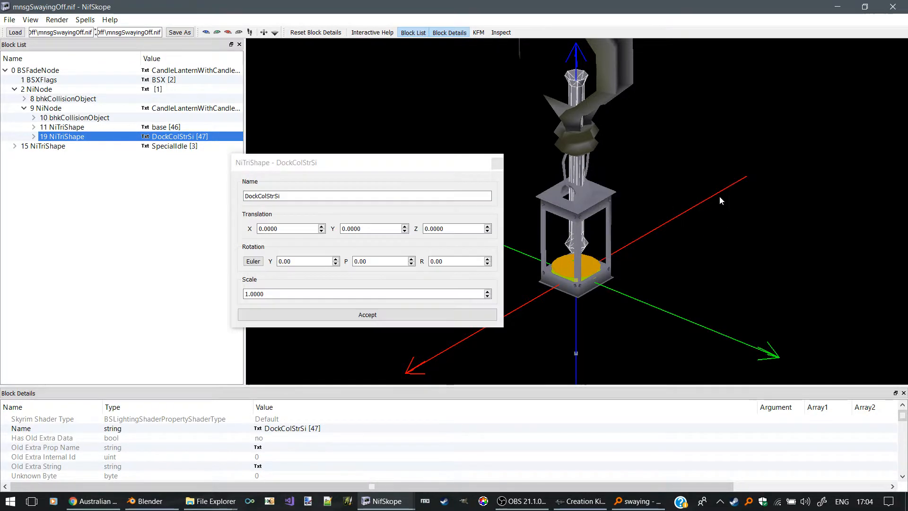
click(441, 228)
double_click(441, 228)
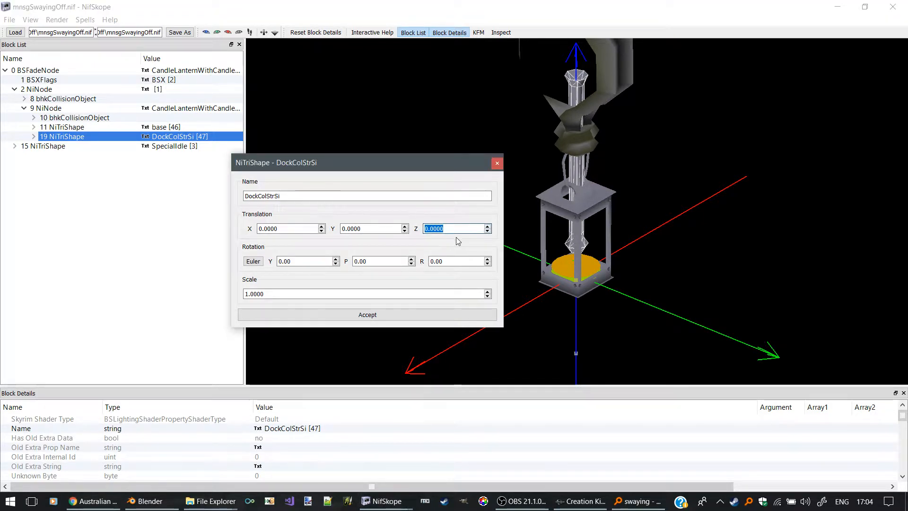
text(-25)
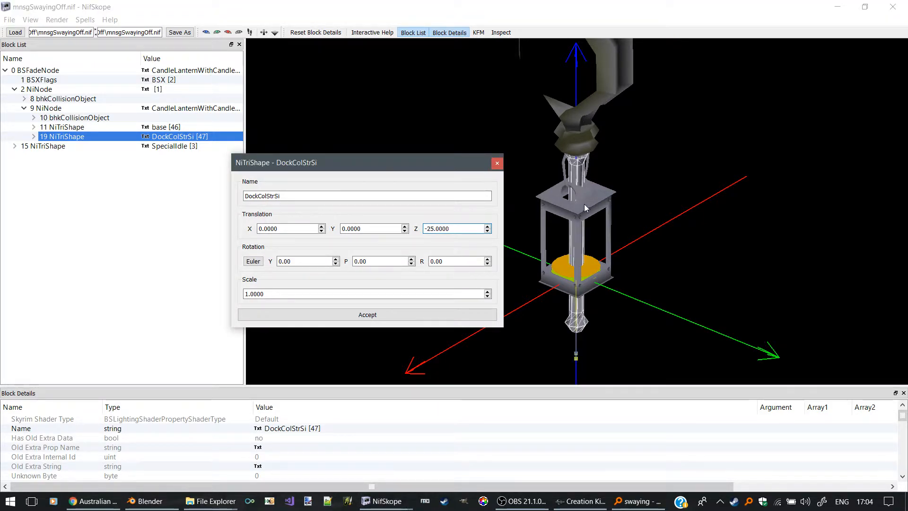
Raise the rope shape's Z translation to -23 so its flared end meets the collar, and accept the transform.
drag(581, 199, 601, 149)
scroll(600, 149, up, 4)
middle_drag(569, 129, 584, 214)
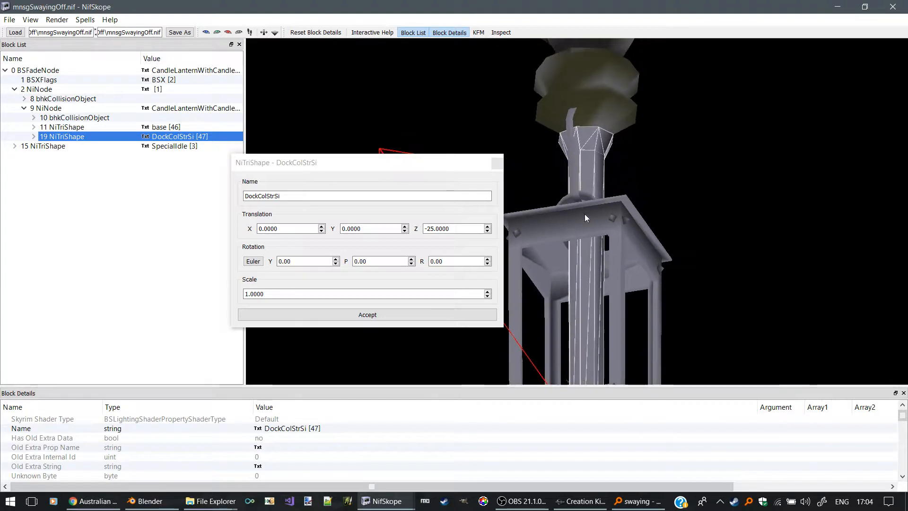
scroll(575, 141, up, 4)
mouse_move(575, 144)
mouse_down()
mouse_move(569, 167)
mouse_move(572, 136)
mouse_up()
middle_drag(572, 136, 571, 212)
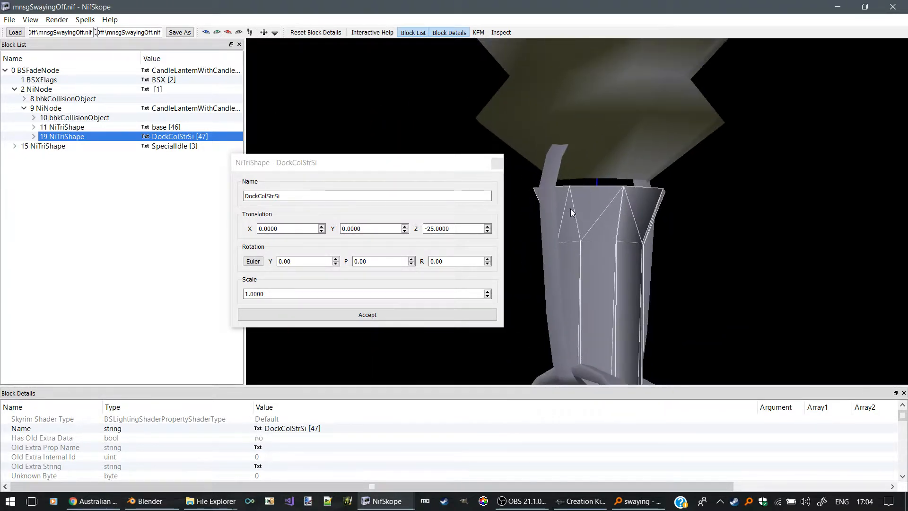
click(488, 227)
click(488, 227)
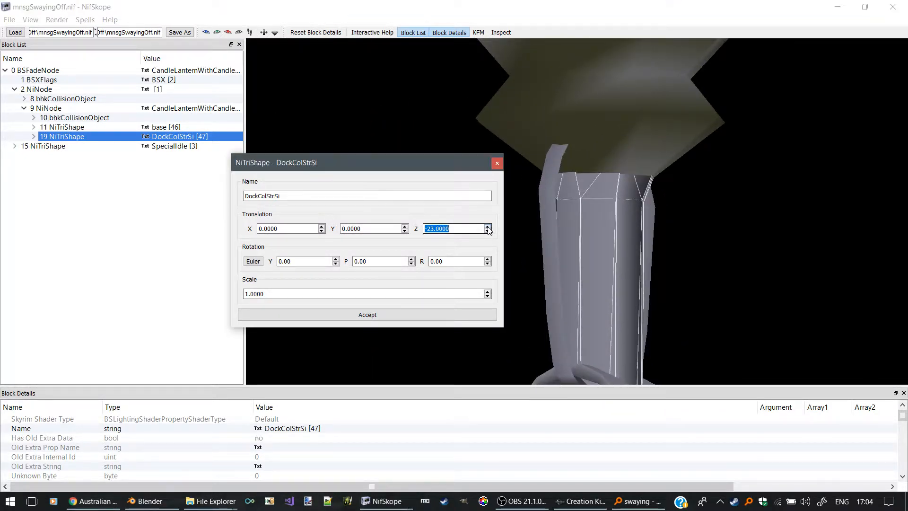
mouse_move(587, 222)
mouse_down()
mouse_move(614, 217)
mouse_move(603, 210)
mouse_move(578, 218)
mouse_move(598, 227)
mouse_up()
click(409, 313)
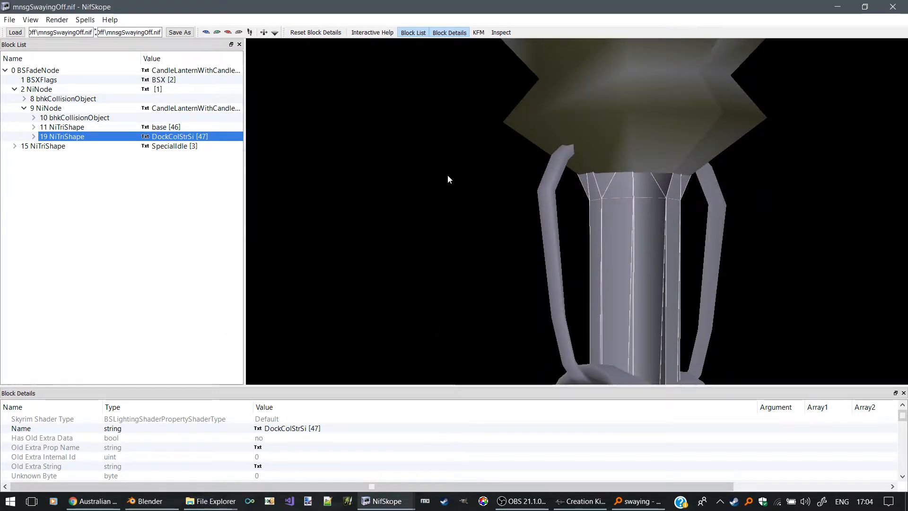
Arrange mnsgSwayingOff.nif side by side with lantern01a_off.nif.
scroll(387, 167, down, 6)
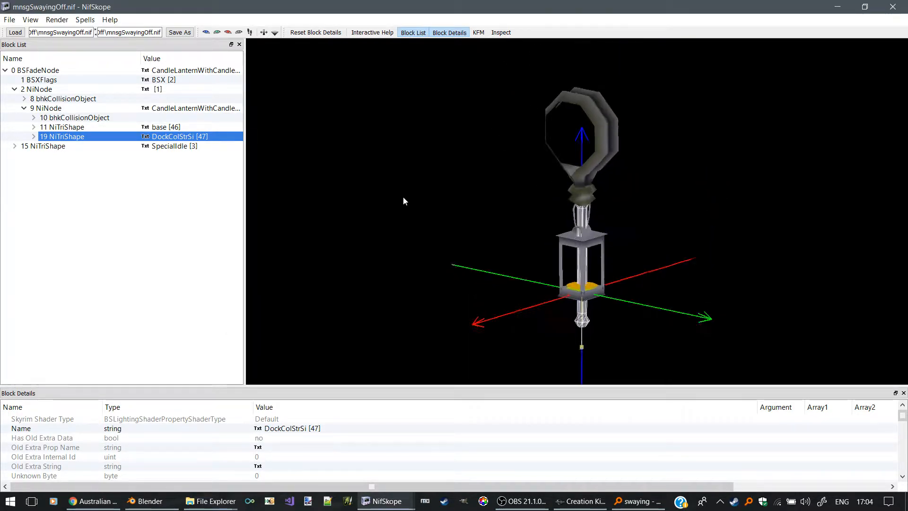
scroll(490, 274, up, 5)
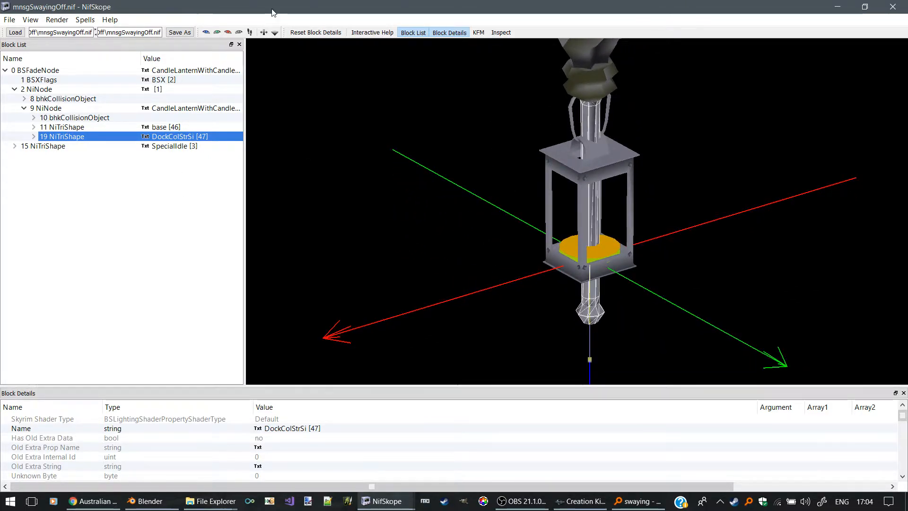
drag(273, 11, 907, 80)
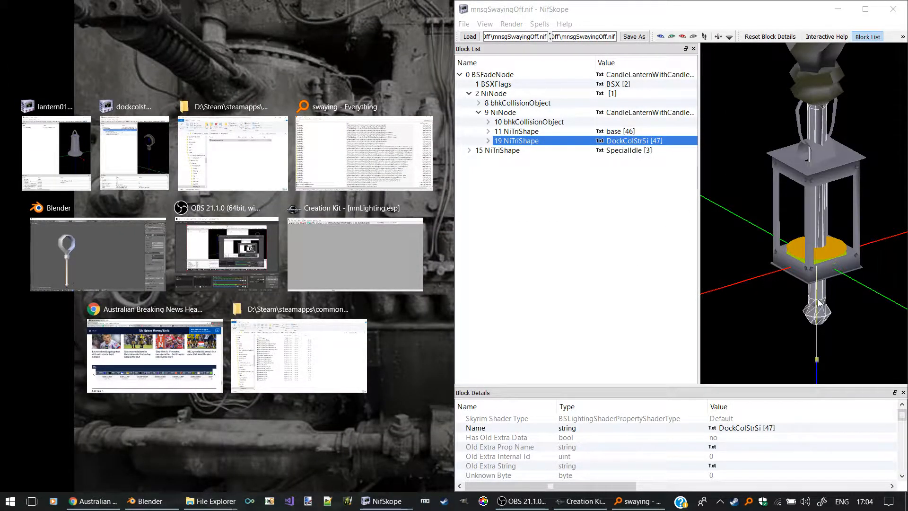
Examine the collision objects, rigid bodies and ragdoll constraint beneath the swaying lantern's parent NiNode, and collapse that branch.
click(502, 113)
click(489, 123)
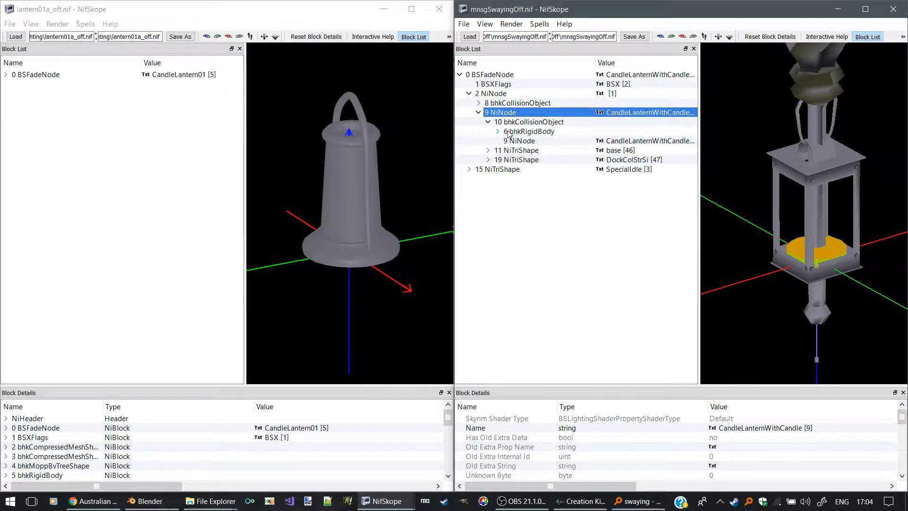
click(498, 131)
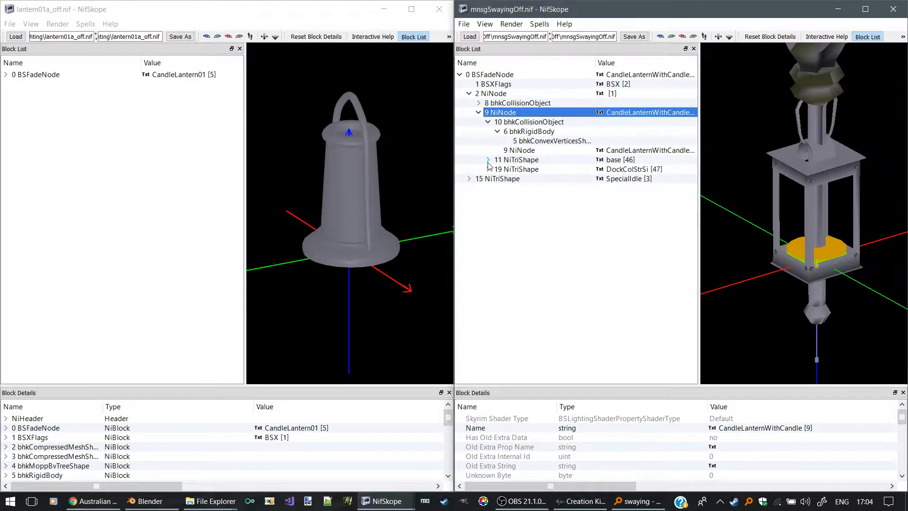
click(479, 103)
click(489, 113)
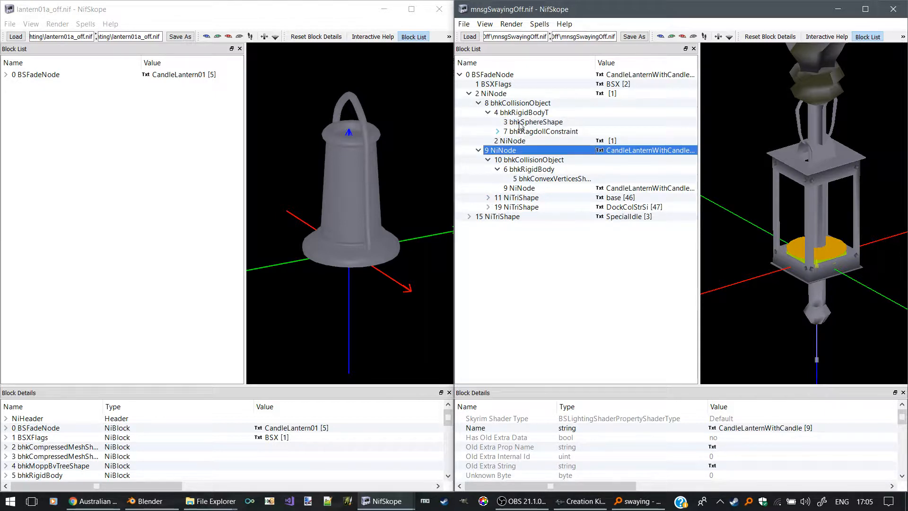
click(553, 132)
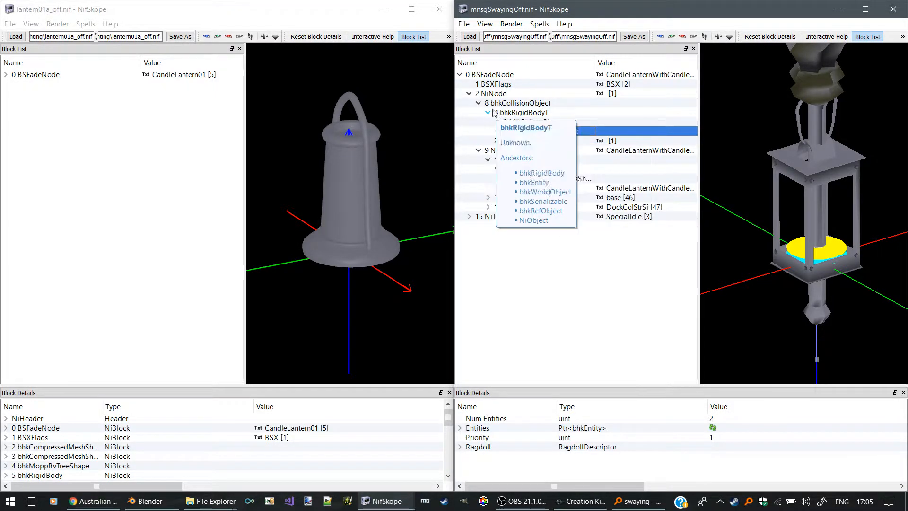
click(477, 94)
click(470, 94)
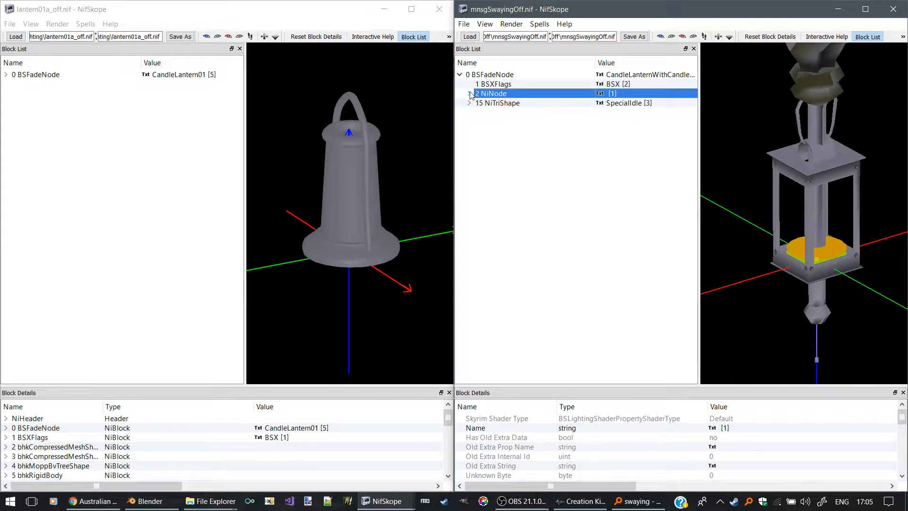
Copy the handle-and-base NiTriShape branch from lantern01a_off.nif and paste it under the CandleLanternWithCandle NiNode in mnsgSwayingOff.nif.
click(470, 94)
click(470, 94)
click(470, 94)
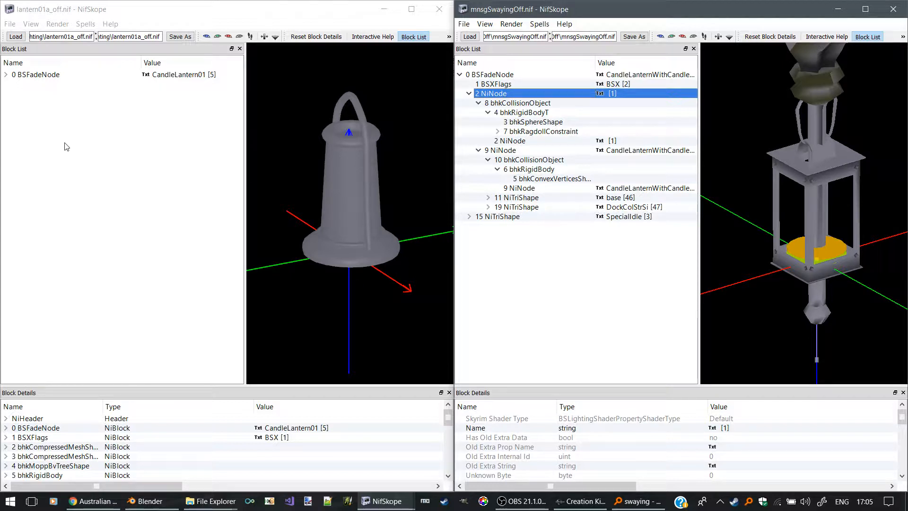
click(369, 185)
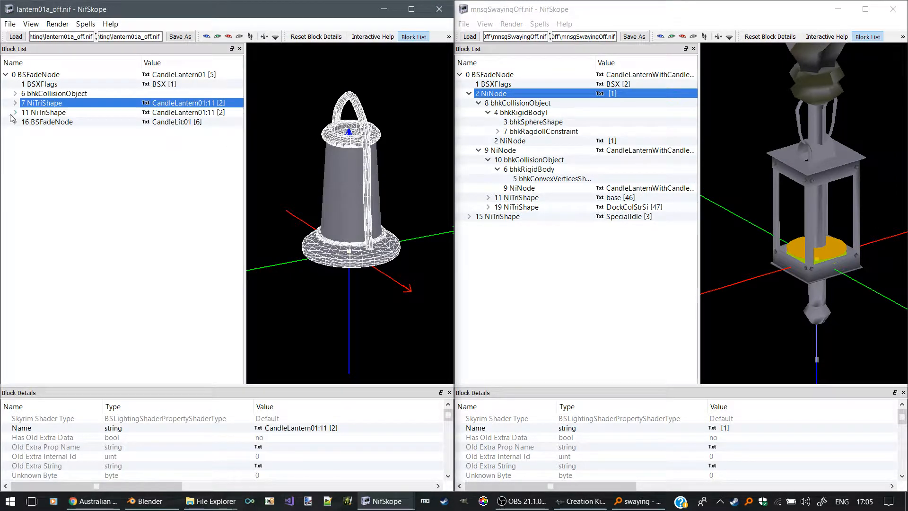
right_click(66, 103)
mouse_move(104, 169)
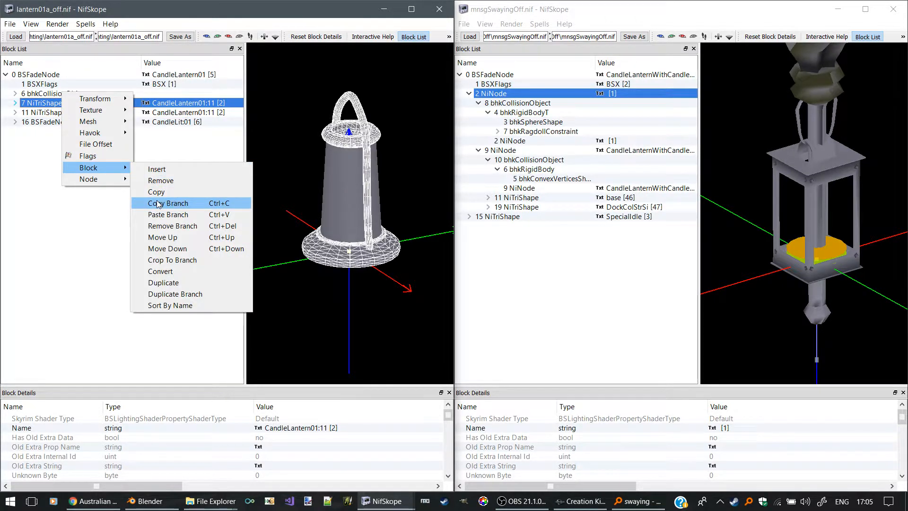
click(158, 203)
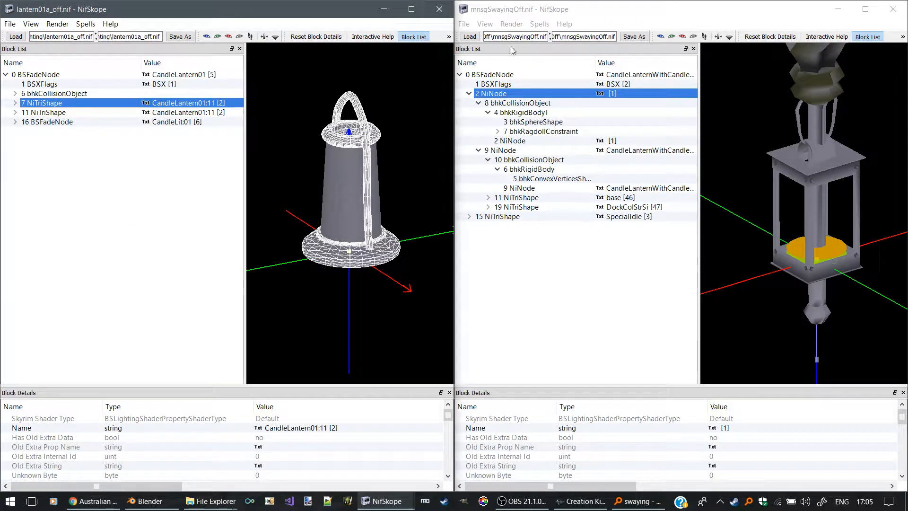
right_click(497, 97)
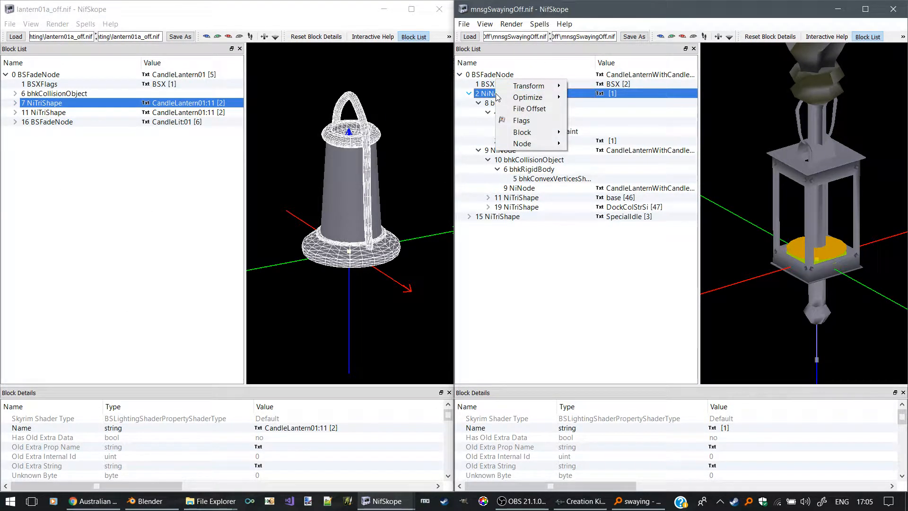
click(490, 150)
right_click(501, 151)
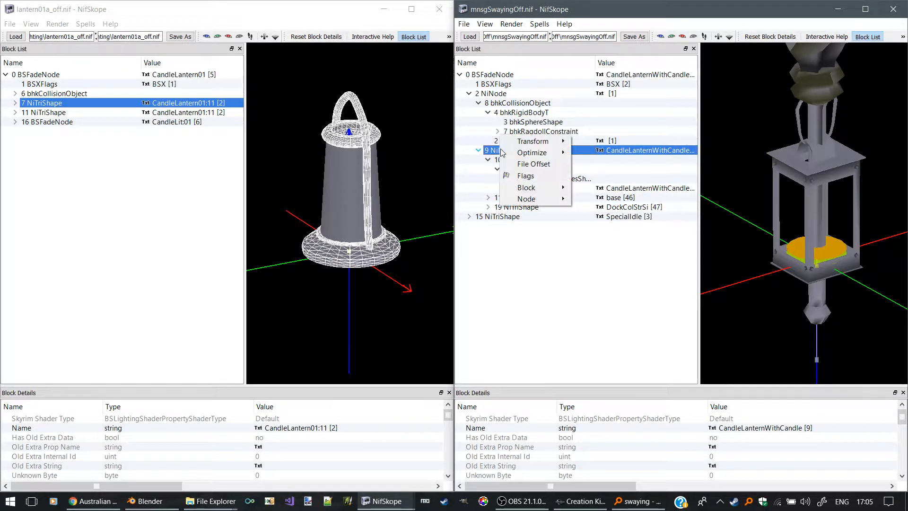
mouse_move(530, 188)
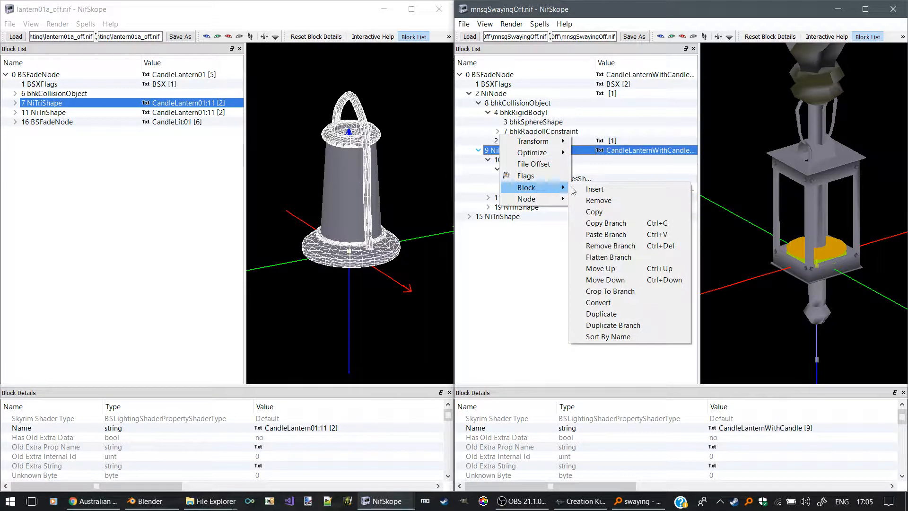
click(585, 235)
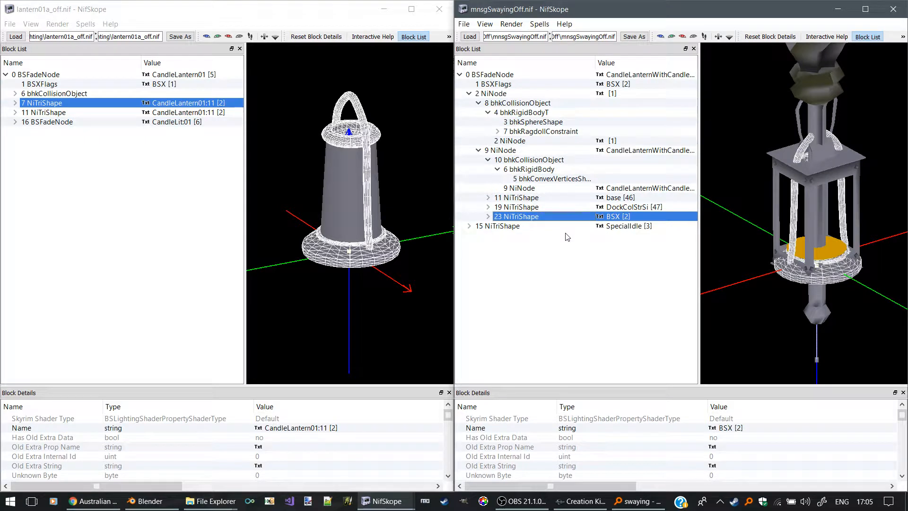
Copy the lantern's tapered body NiTriShape branch from lantern01a_off.nif and paste it under the same CandleLanternWithCandle NiNode.
click(183, 114)
right_click(179, 112)
mouse_move(229, 176)
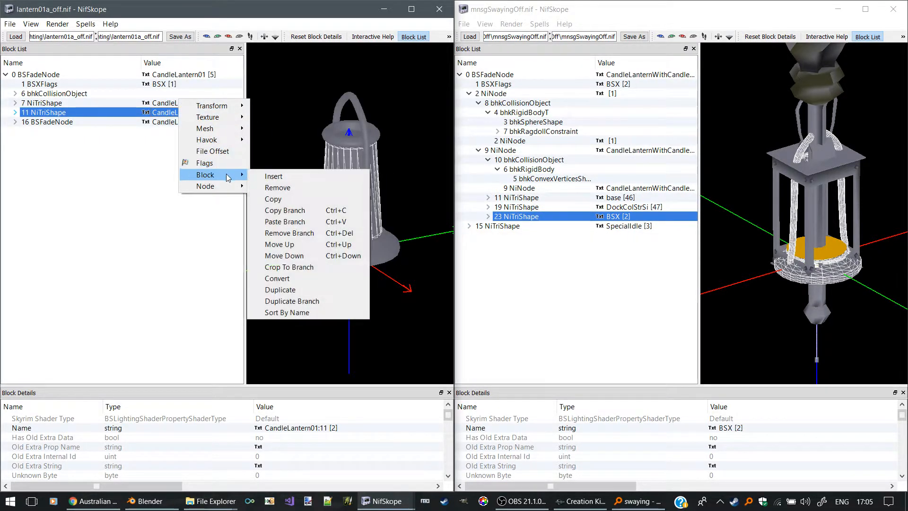
click(284, 211)
click(503, 151)
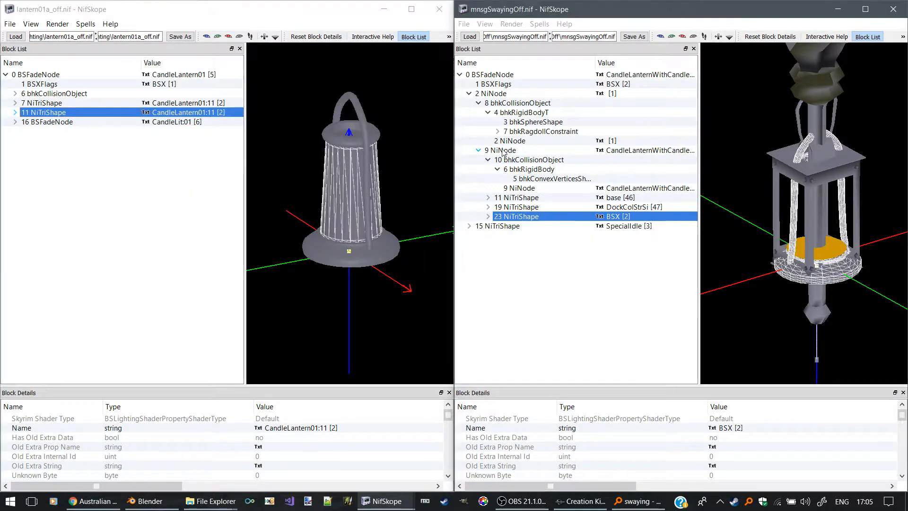
click(503, 151)
right_click(503, 151)
mouse_move(544, 186)
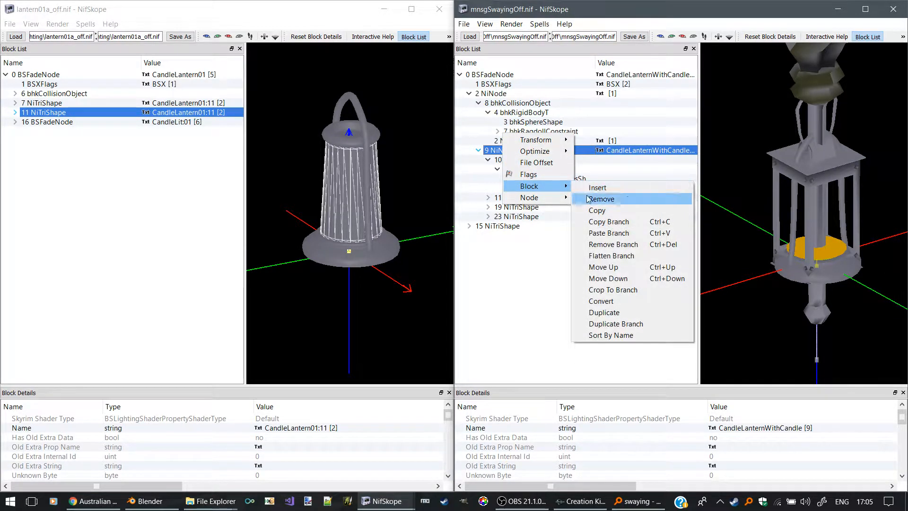
click(597, 234)
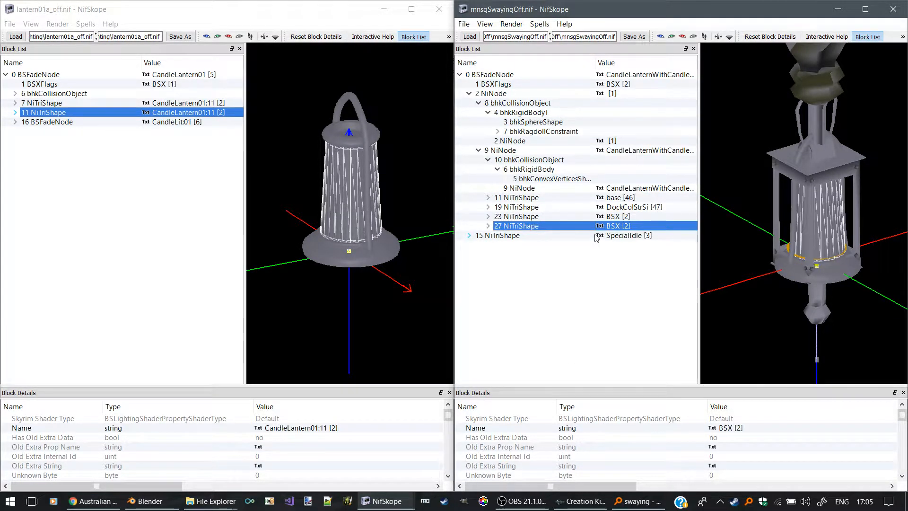
Copy the CandleLit:01 BSFadeNode branch from lantern01a_off.nif and paste it under the CandleLanternWithCandle NiNode.
right_click(163, 122)
mouse_move(199, 139)
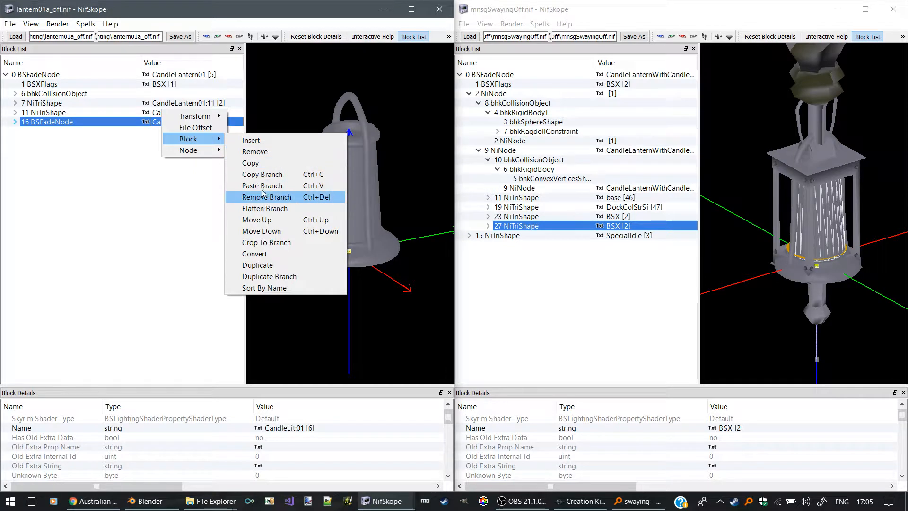
click(263, 175)
click(498, 153)
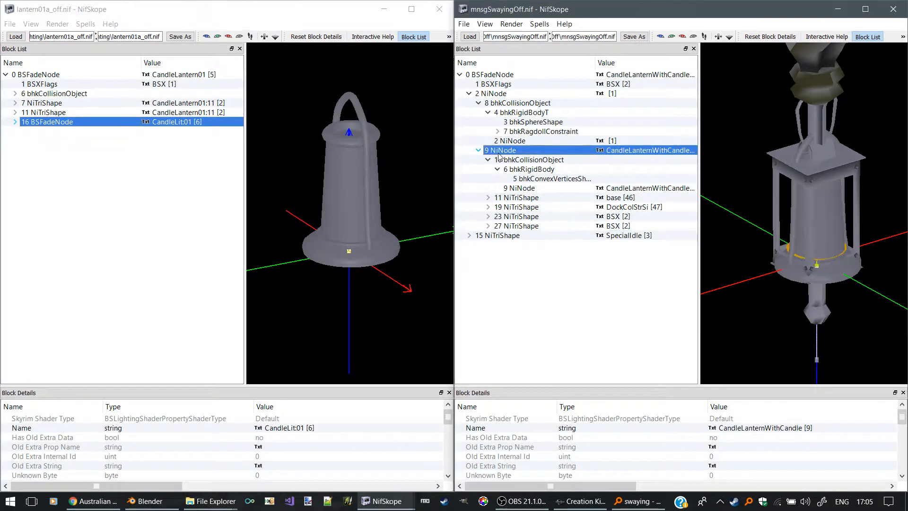
right_click(499, 153)
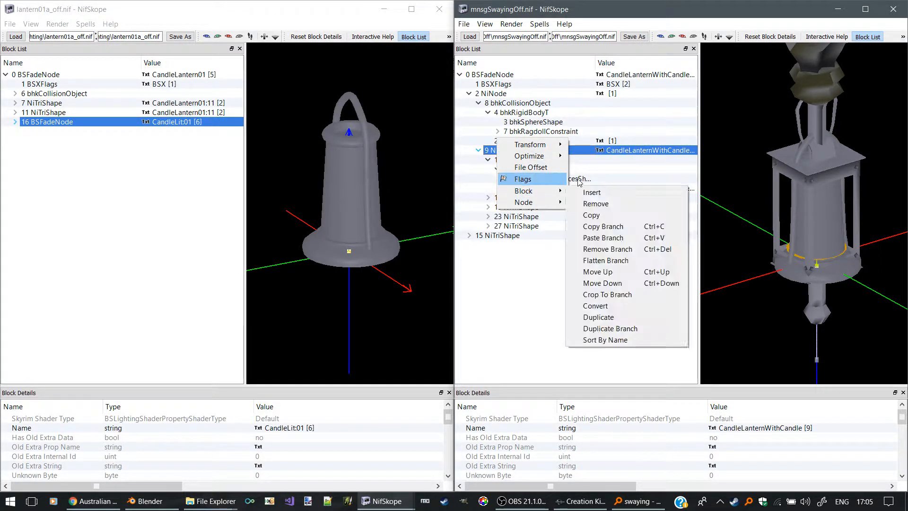
mouse_move(539, 190)
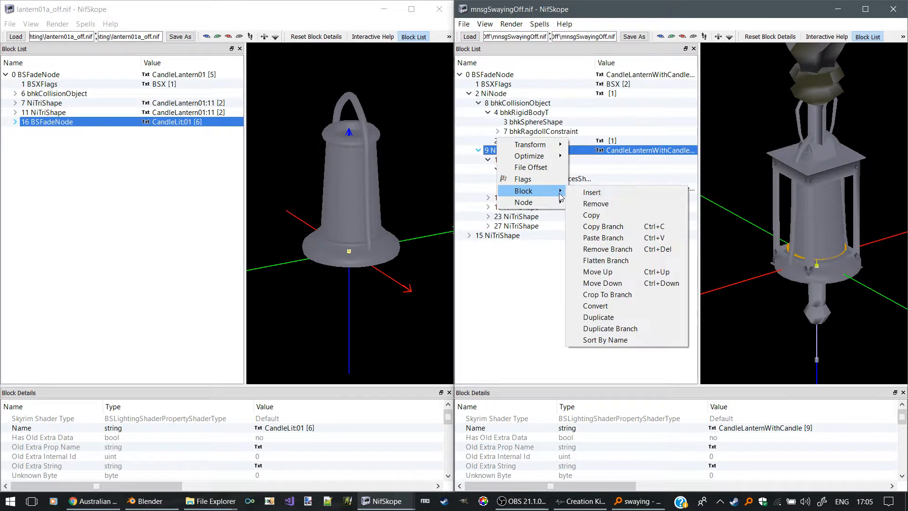
click(579, 245)
Remove the branch of the old square lantern frame shape named base from mnsgSwayingOff.nif.
drag(801, 211, 802, 178)
click(803, 178)
drag(749, 186, 660, 244)
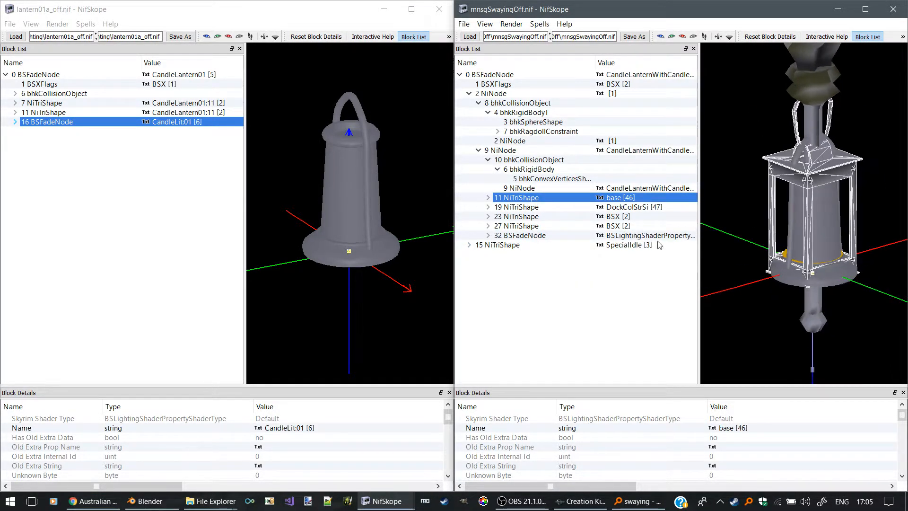
right_click(516, 200)
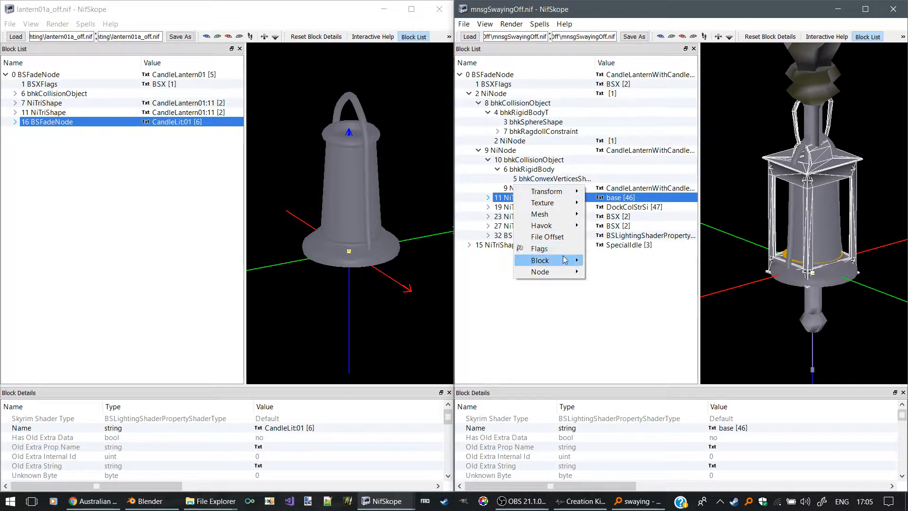
mouse_move(575, 269)
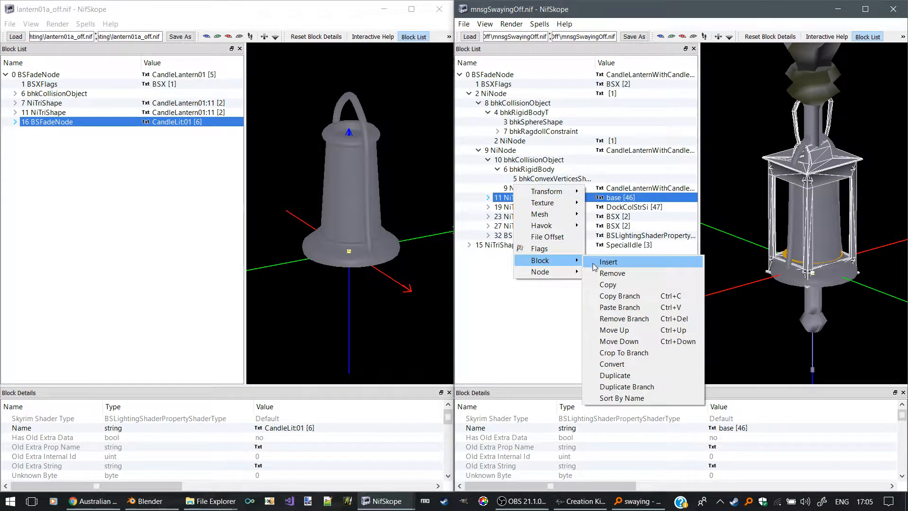
click(610, 319)
Lower the pasted handle-and-base shape to a Z translation of -44 so its handle hangs from the rope's end, and accept the transform.
drag(723, 258, 780, 230)
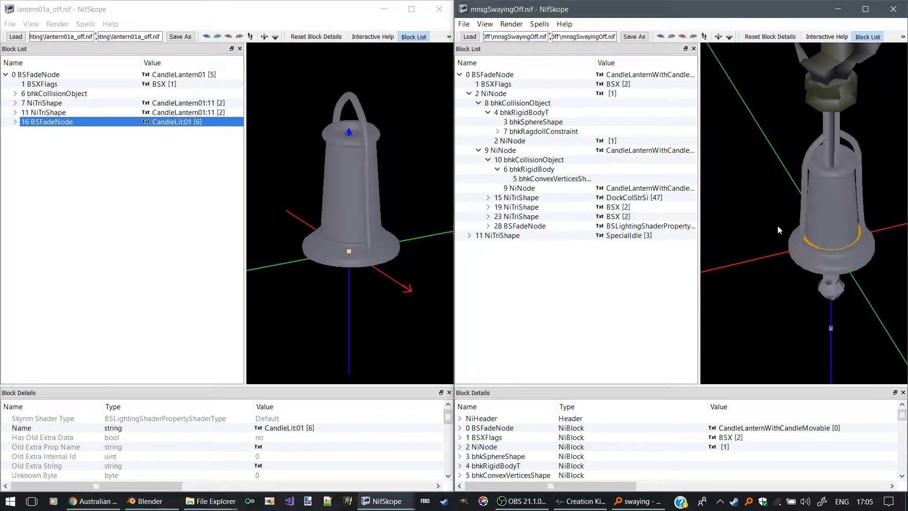
click(803, 217)
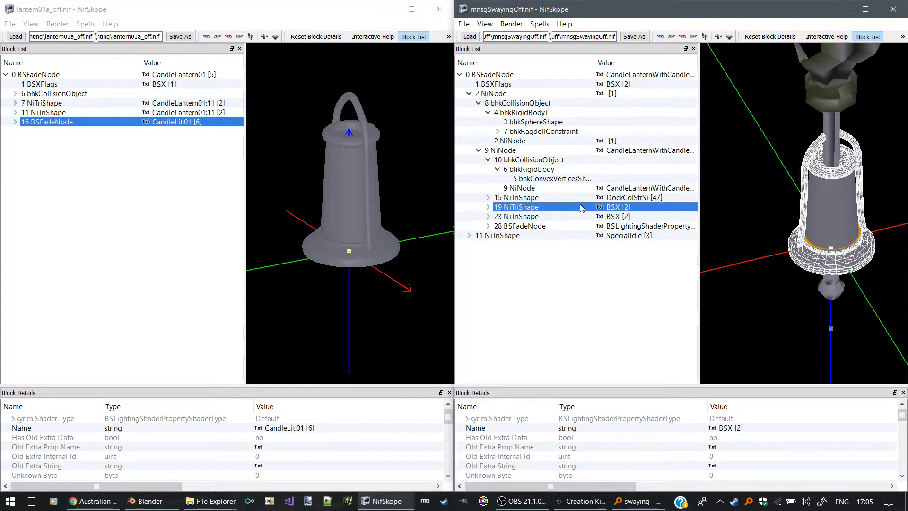
right_click(582, 208)
mouse_move(614, 197)
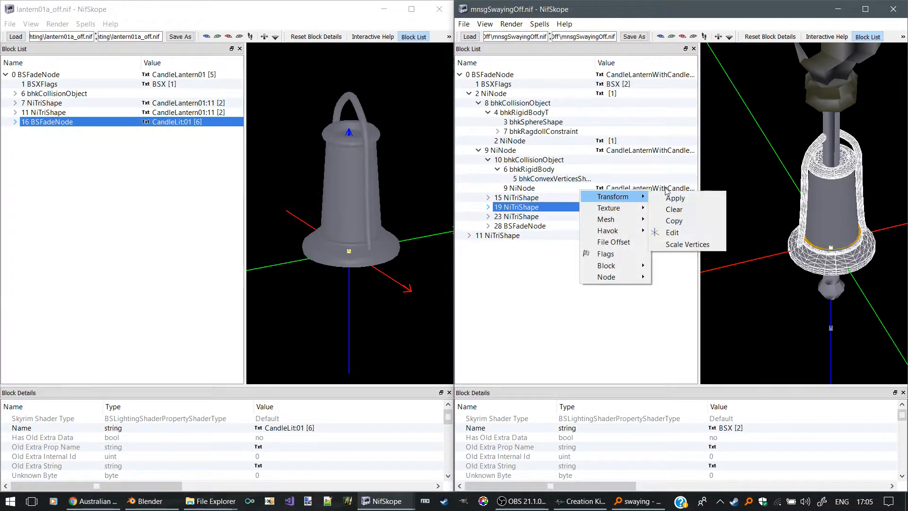
click(672, 233)
drag(453, 230, 413, 240)
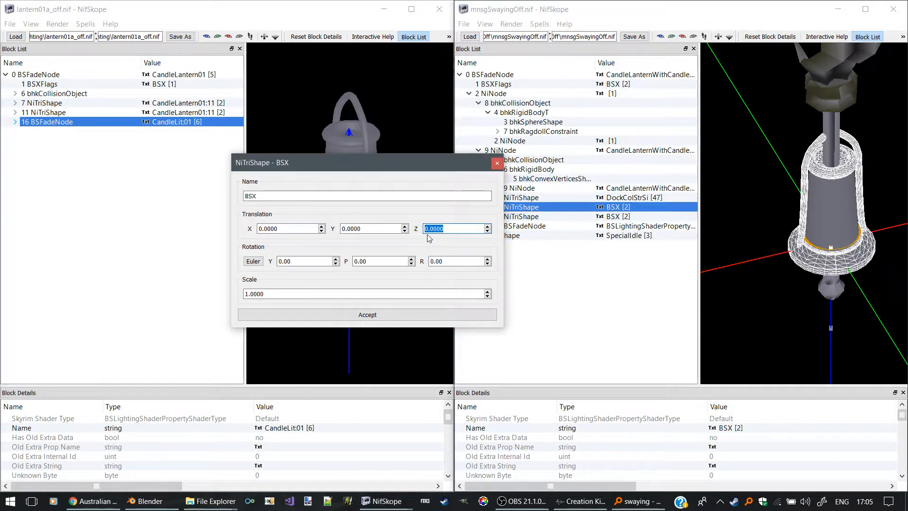
text(-25)
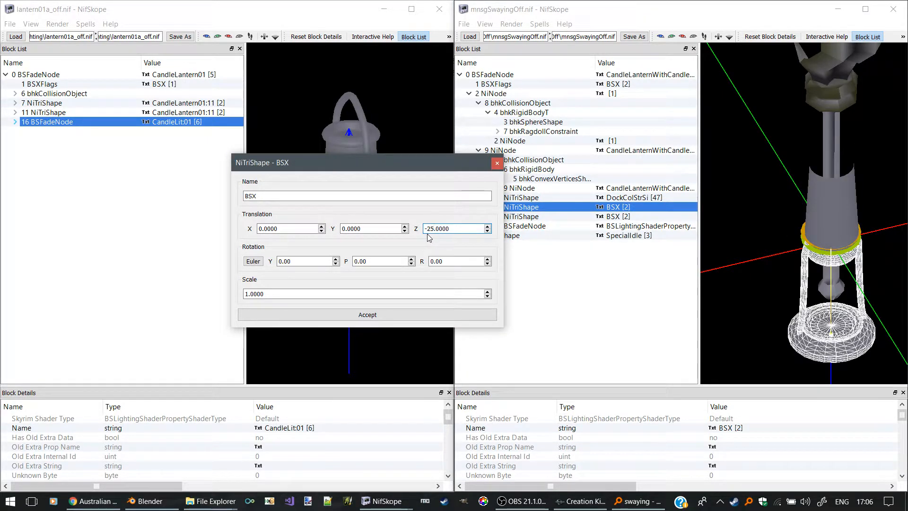
click(488, 232)
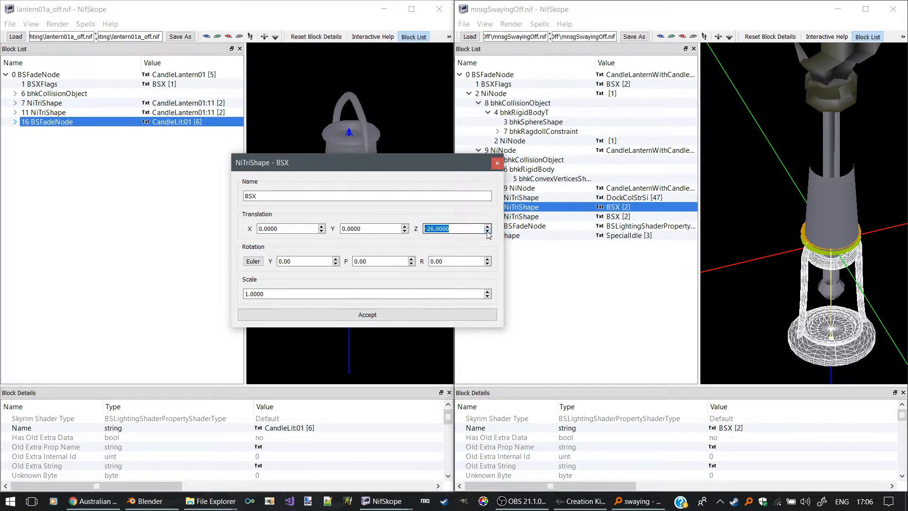
click(487, 231)
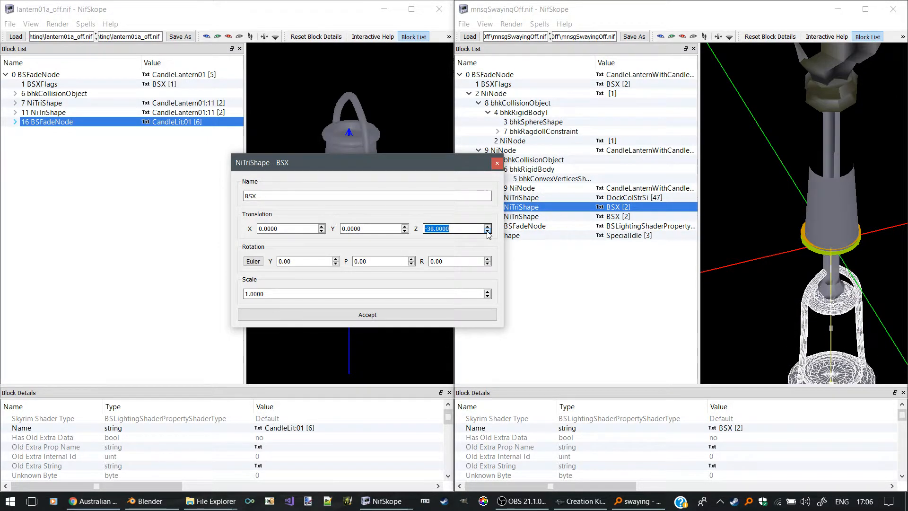
drag(717, 179, 773, 173)
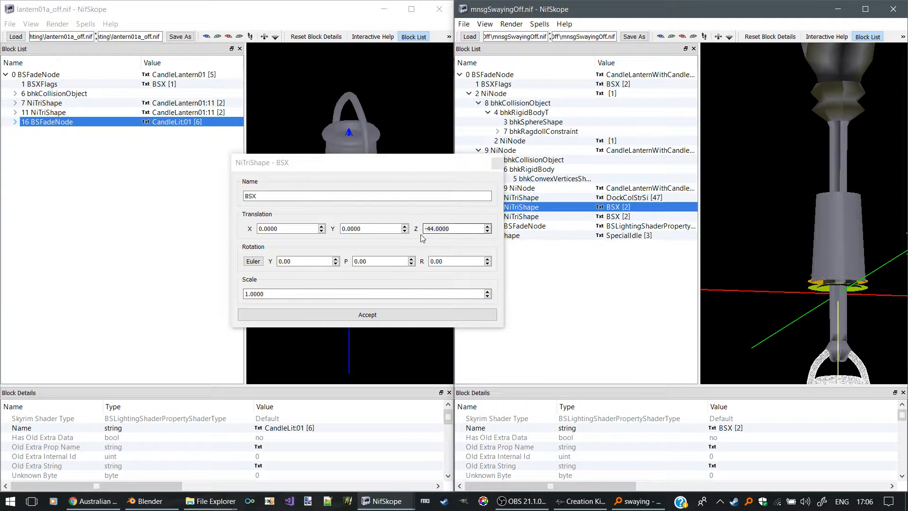
click(352, 315)
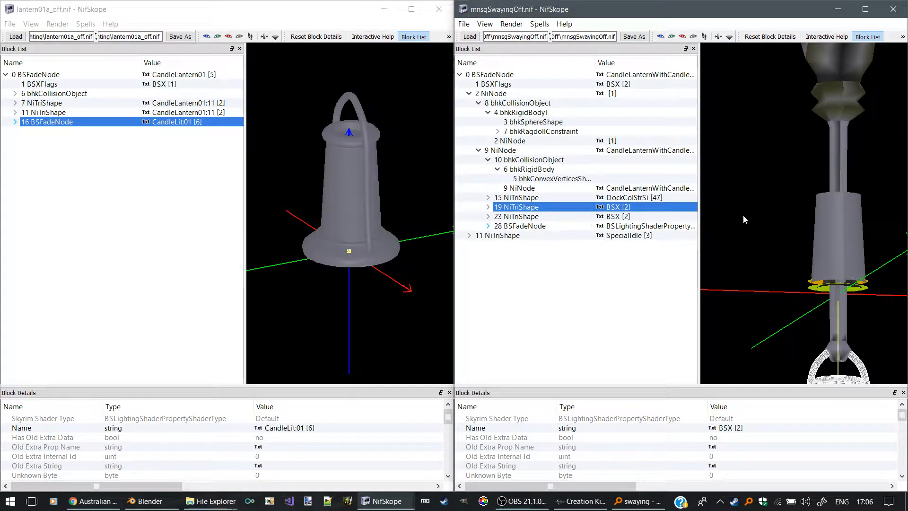
Set the pasted tapered body shape's Z translation to -44 and accept the transform.
click(828, 224)
right_click(830, 222)
mouse_move(835, 230)
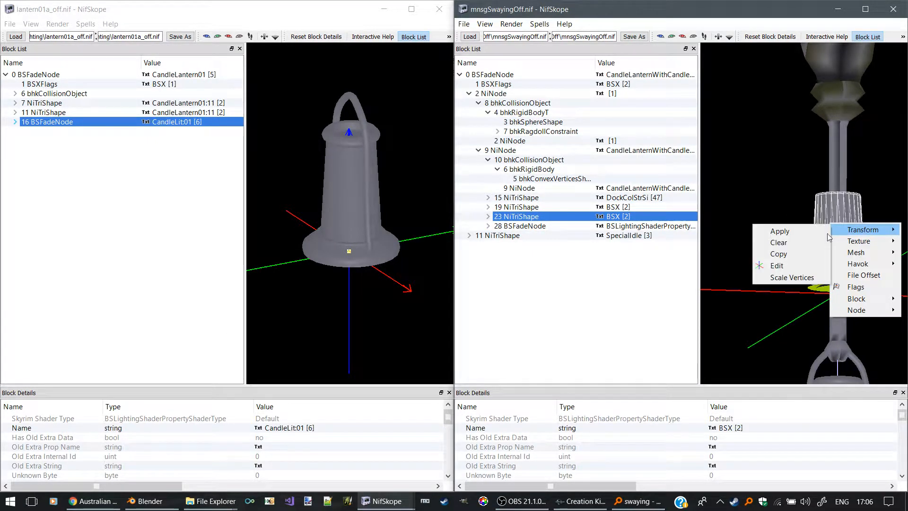
click(775, 265)
double_click(453, 228)
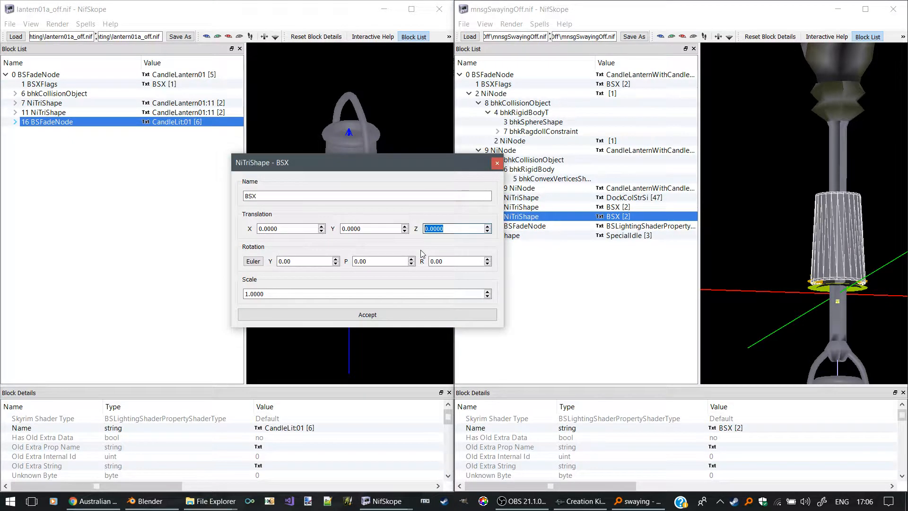
text(-44)
click(422, 314)
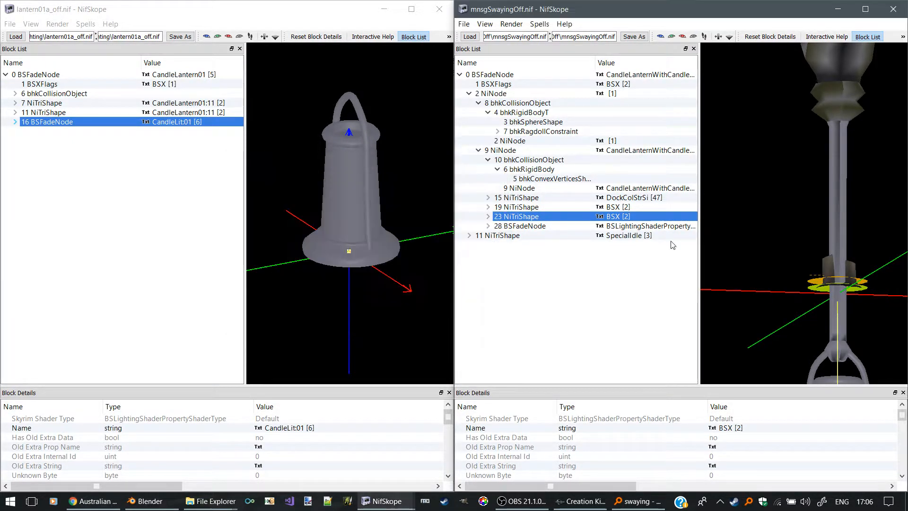
Set the Z translation of the pasted CandleLanternWithCandle:7 shape to -44 and accept the transform.
click(825, 270)
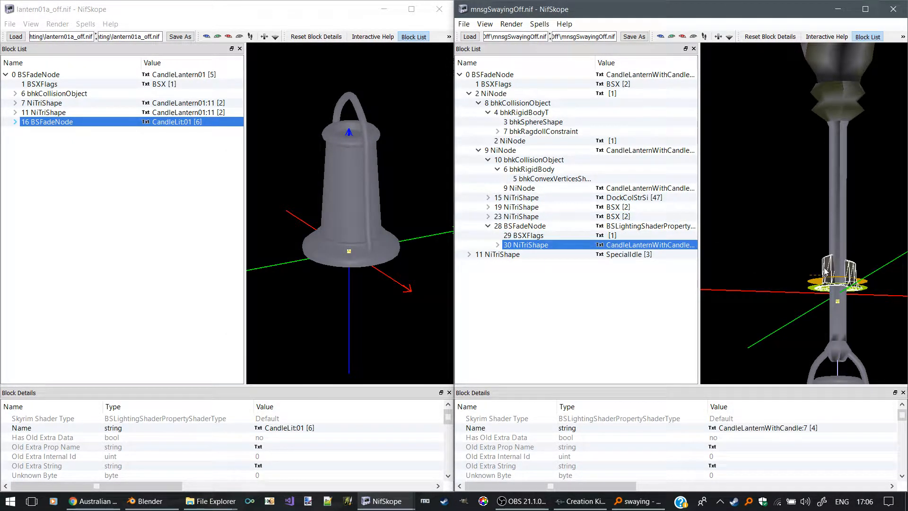
right_click(826, 271)
mouse_move(847, 274)
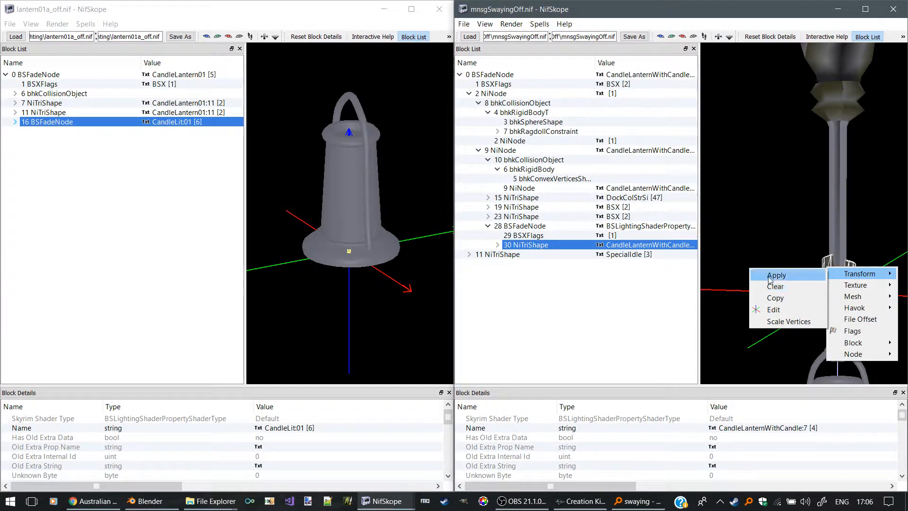
click(774, 310)
drag(448, 229, 424, 232)
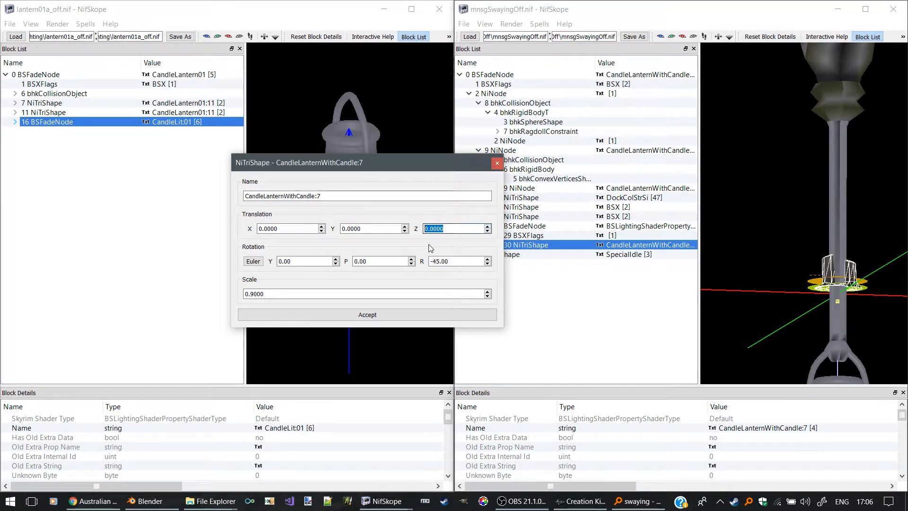
text(-40)
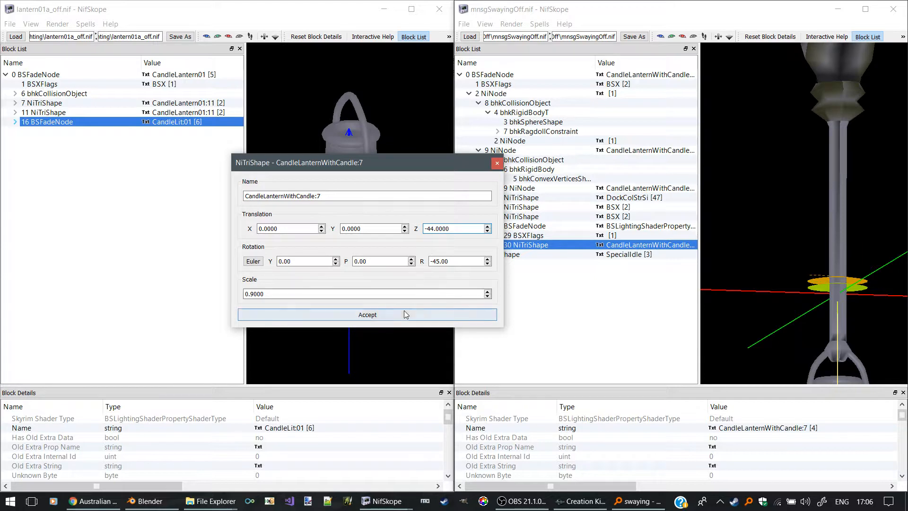
click(404, 312)
Maximize mnsgSwayingOff.nif and examine the assembled lantern on its rope from several sides, including the SpecialIdle hook shape.
scroll(760, 286, down, 5)
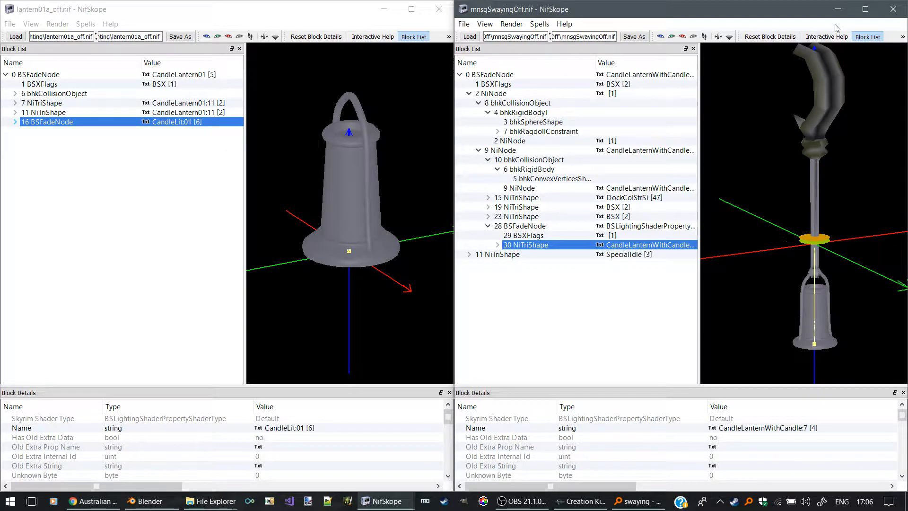
click(866, 9)
drag(548, 222, 507, 288)
scroll(578, 307, up, 3)
scroll(578, 304, up, 1)
middle_drag(577, 304, 547, 130)
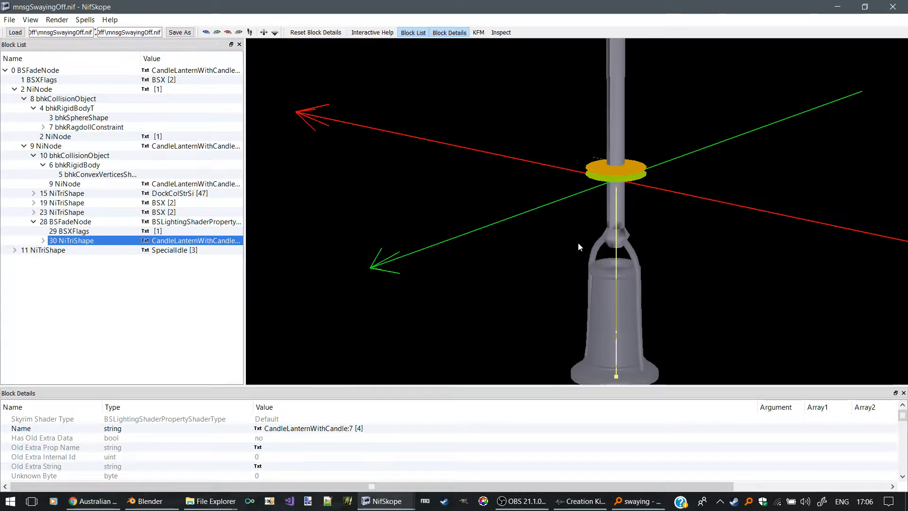
middle_drag(579, 243, 537, 191)
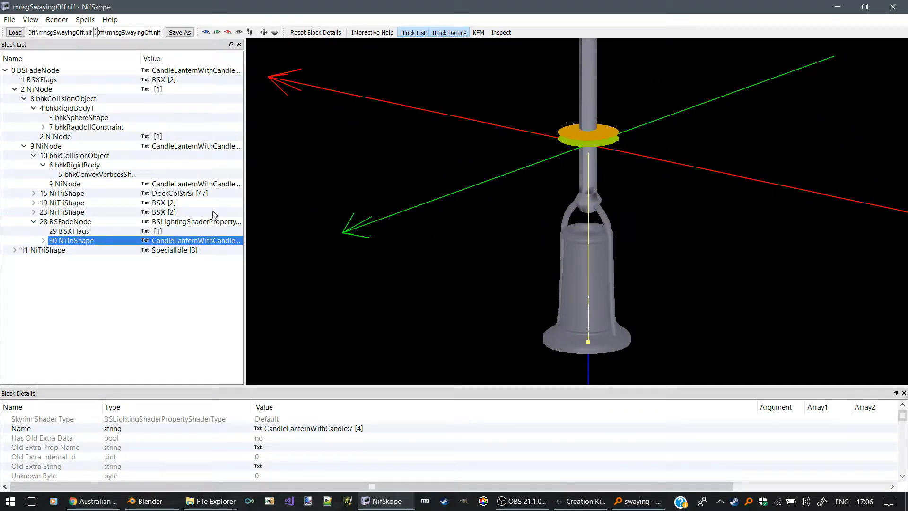
scroll(507, 168, down, 3)
click(33, 250)
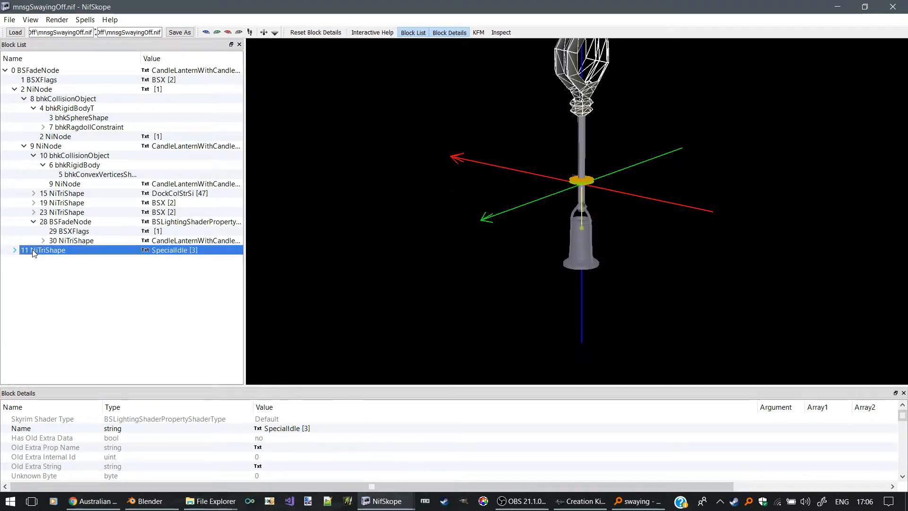
drag(451, 193, 436, 199)
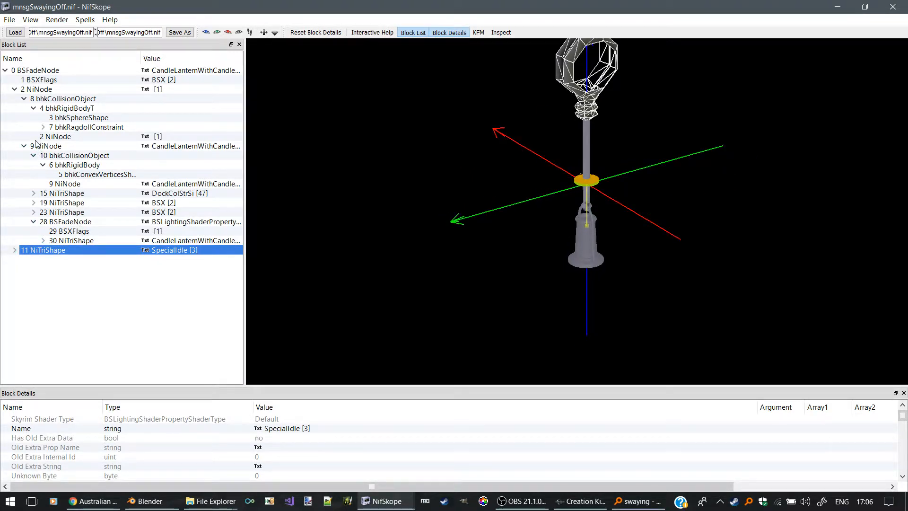
Examine the swaying NiNode's branch, including its collision object, ragdoll constraint, rope shape, lantern shapes and BSFadeNode.
click(15, 89)
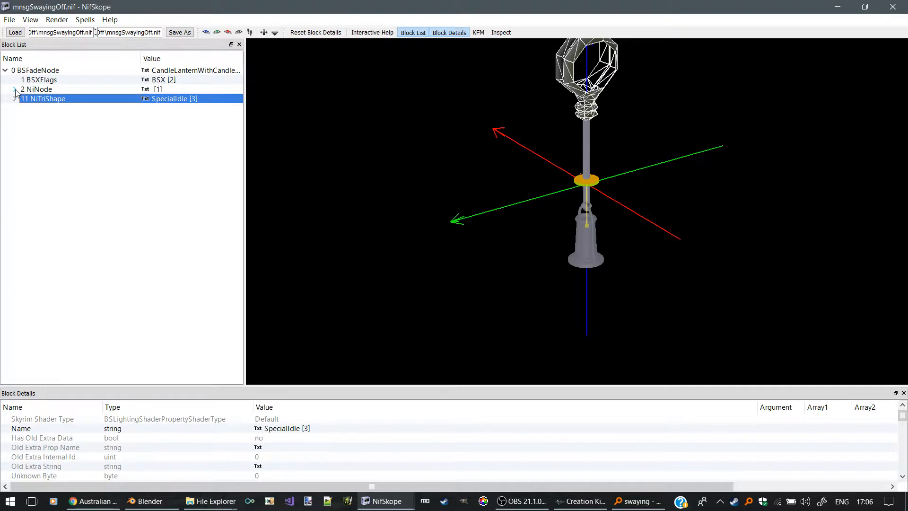
click(55, 91)
click(15, 89)
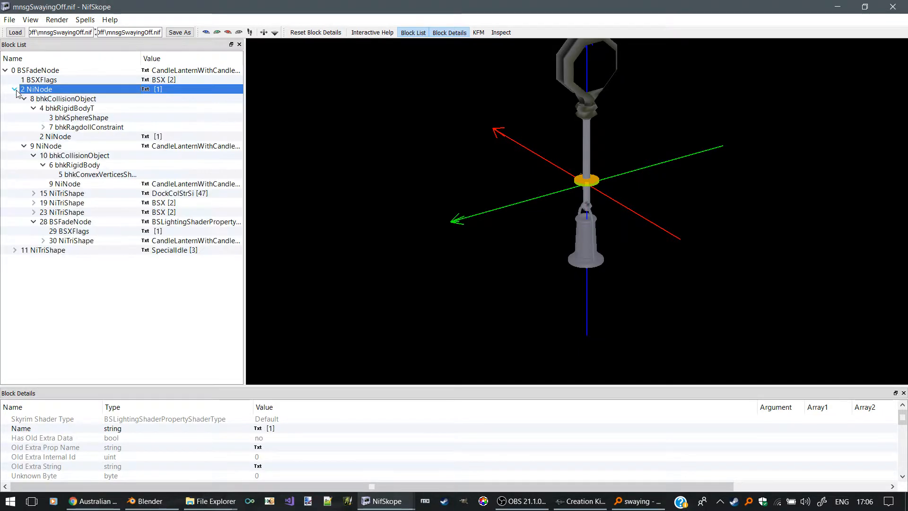
click(24, 98)
click(24, 99)
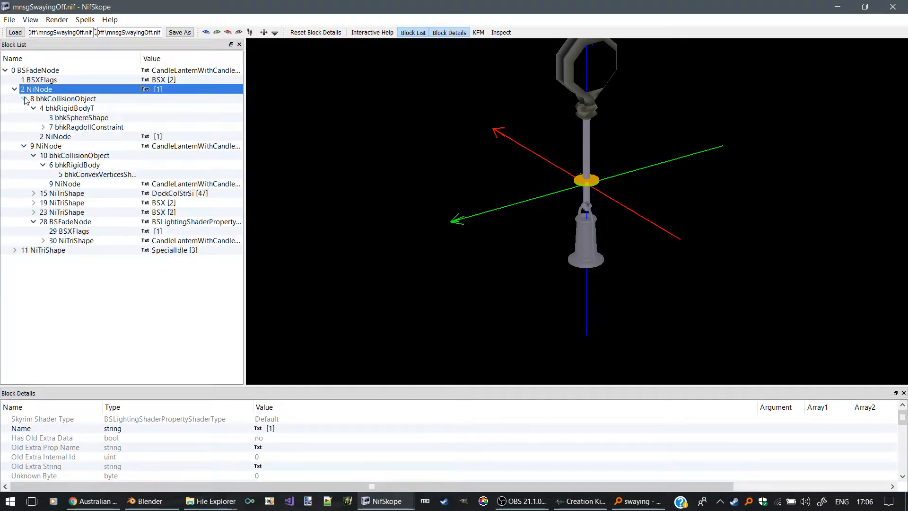
click(86, 128)
click(24, 98)
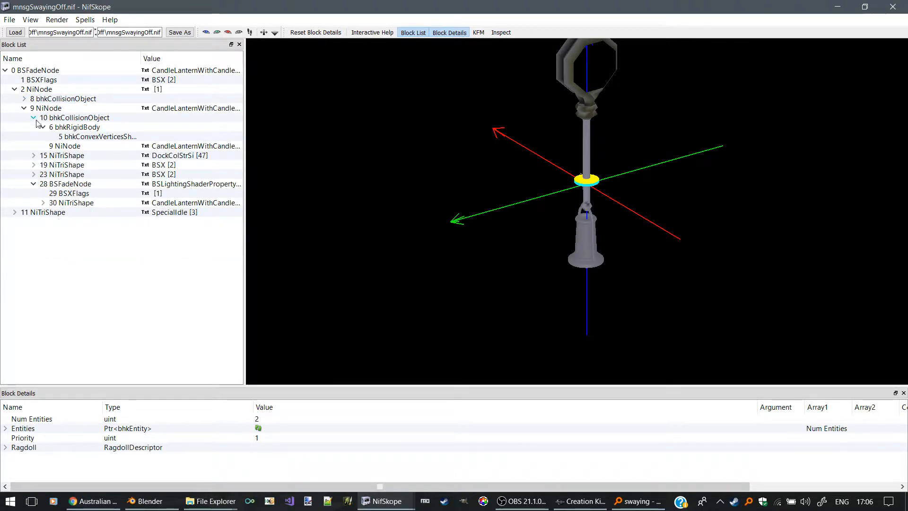
click(61, 157)
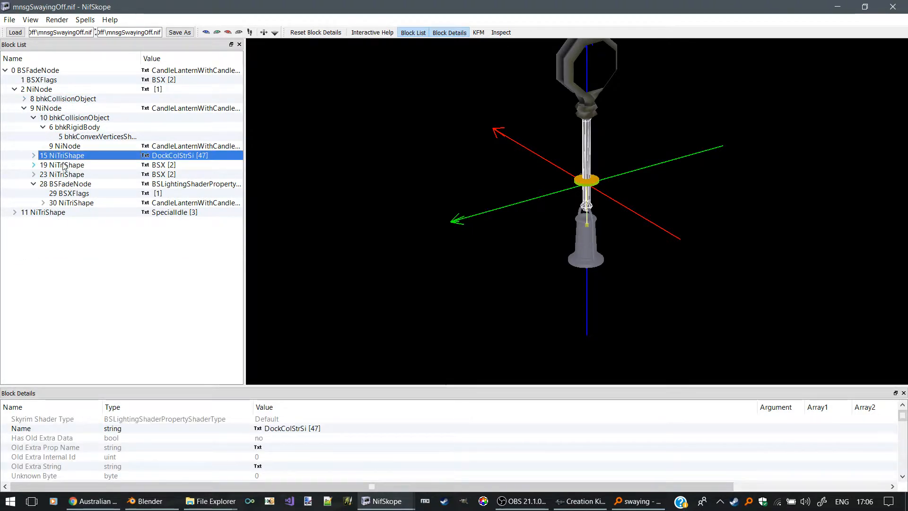
click(63, 165)
click(65, 175)
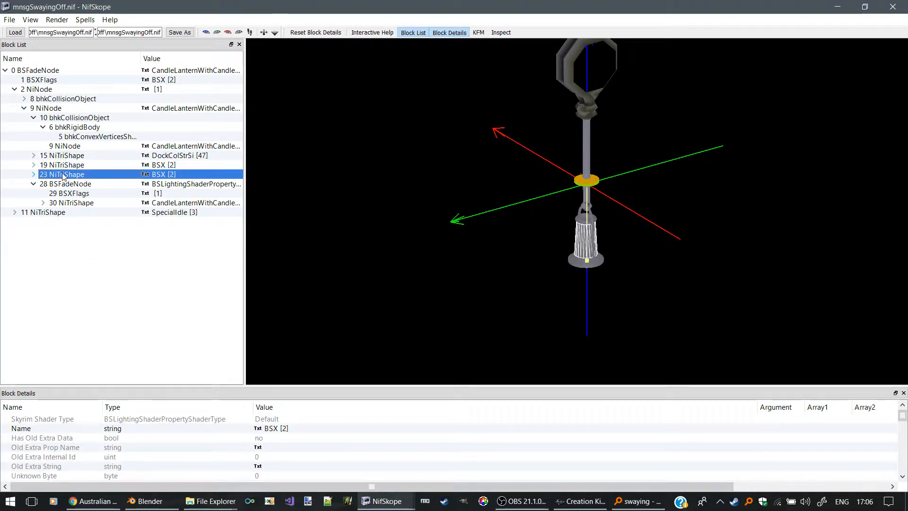
click(68, 184)
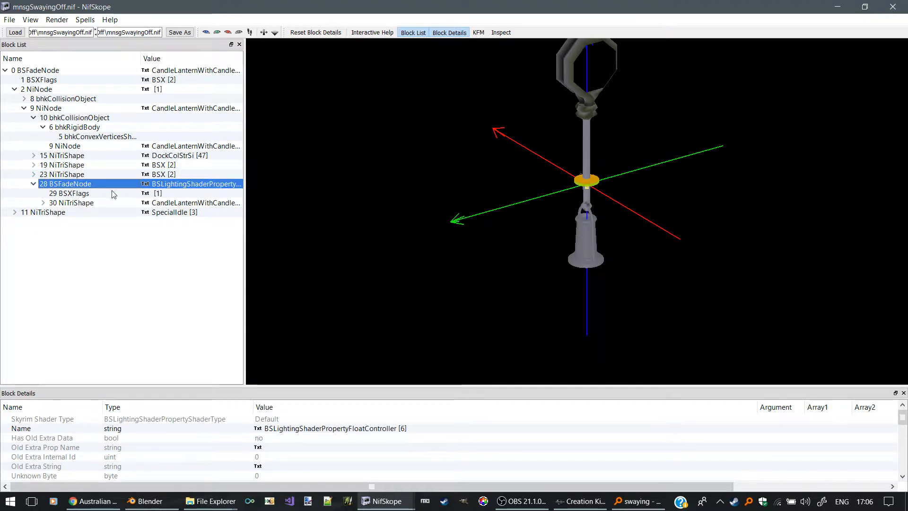
Check the name and transform of the handle-and-base shape, keeping its settings.
right_click(163, 164)
mouse_move(223, 157)
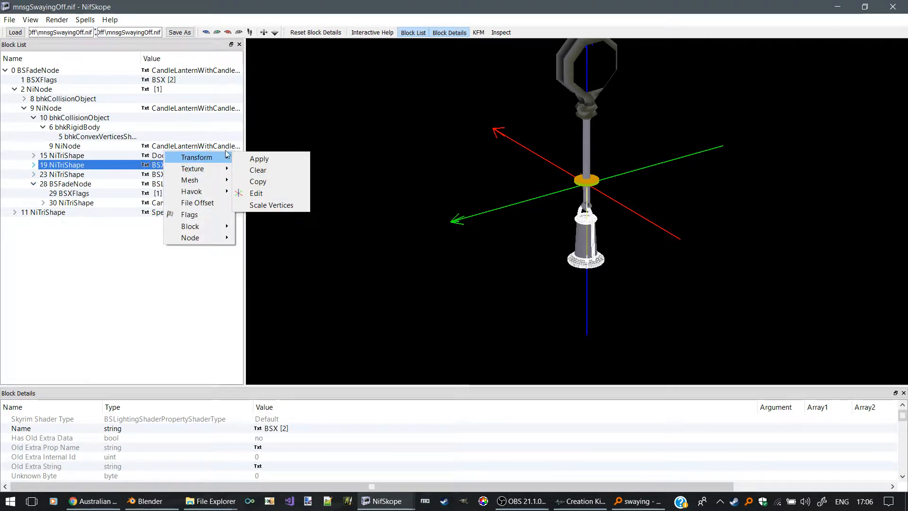
click(258, 193)
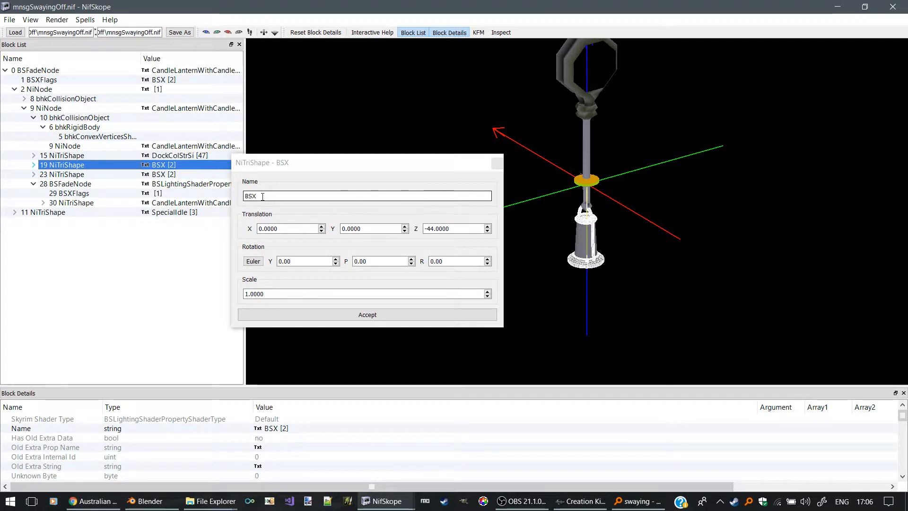
double_click(254, 199)
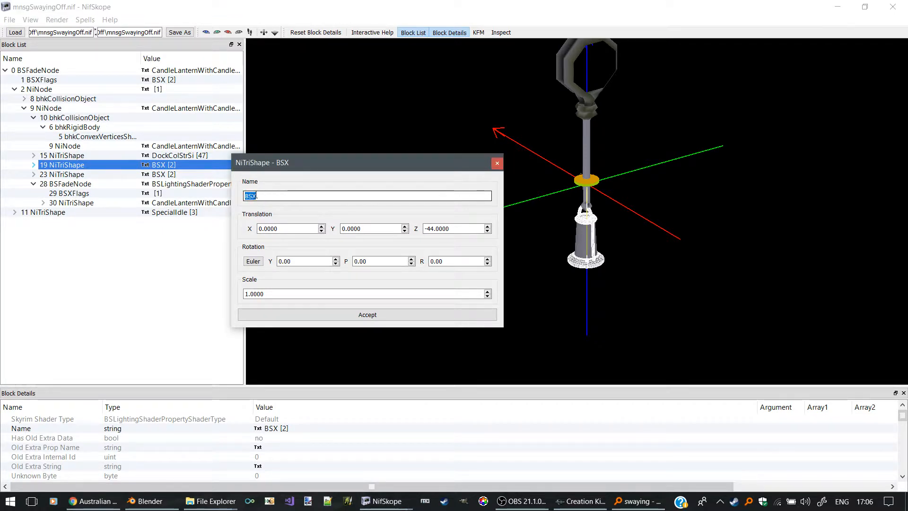
click(286, 314)
Check the name and transform of the tapered body shape, keeping its settings, and collapse the pasted BSFadeNode branch.
click(154, 174)
right_click(154, 175)
mouse_move(185, 165)
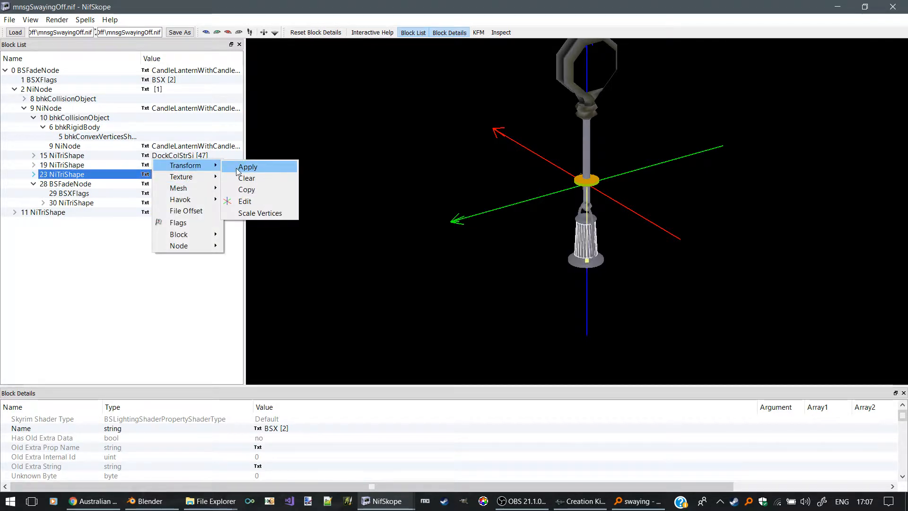
click(249, 203)
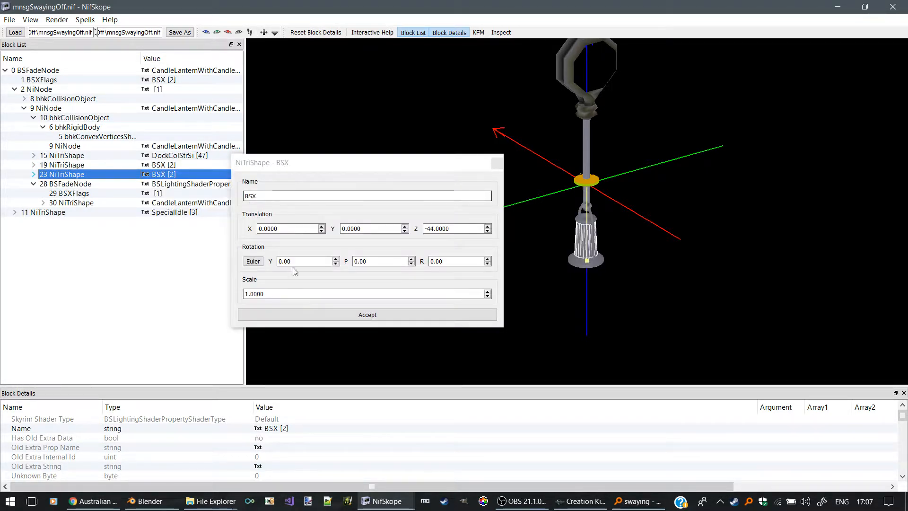
click(268, 315)
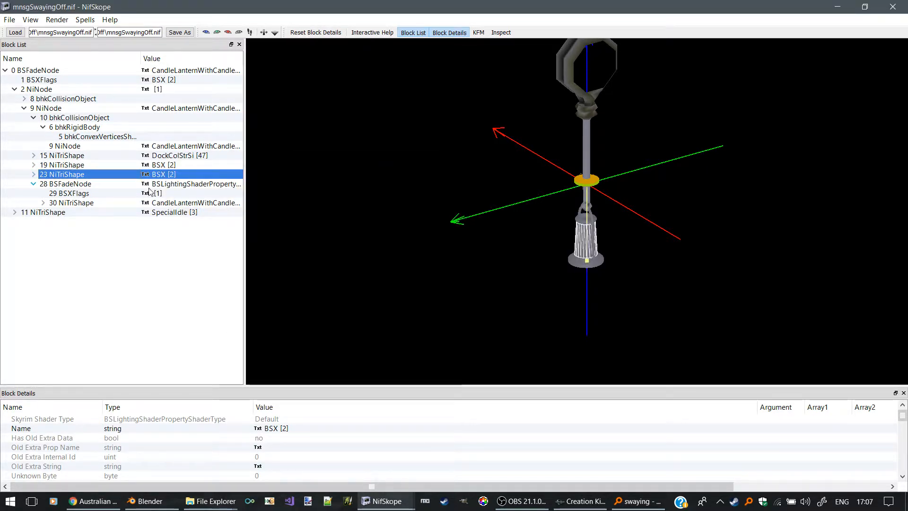
click(33, 184)
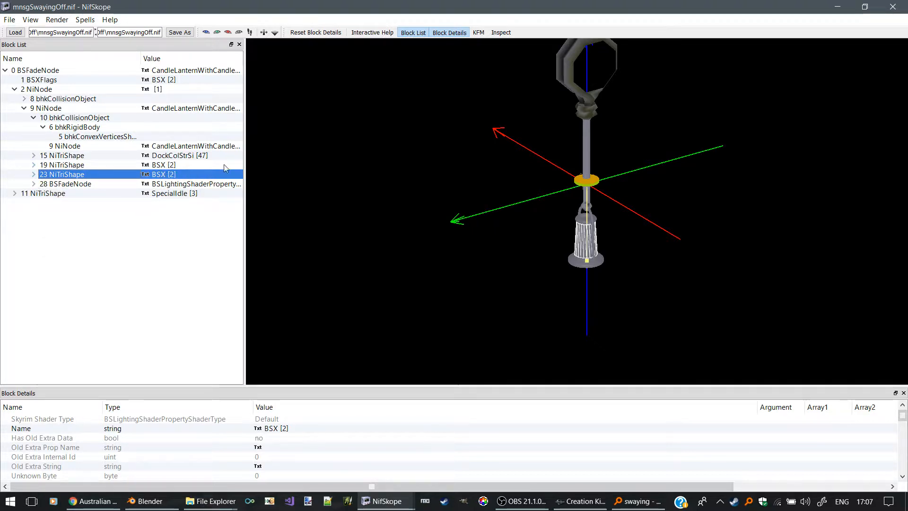
drag(336, 173, 374, 151)
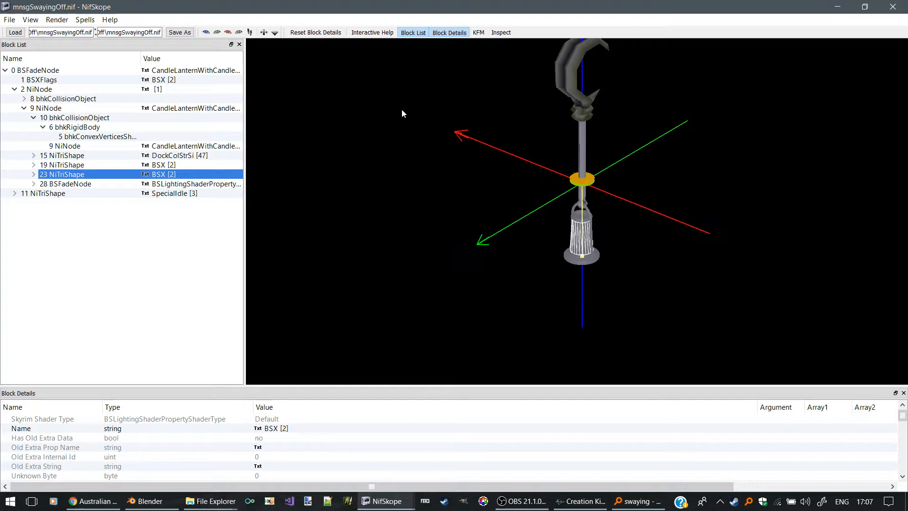
Save the model as newswayinglantern in NIF format in the Skyrim\Data\meshes folder.
click(174, 33)
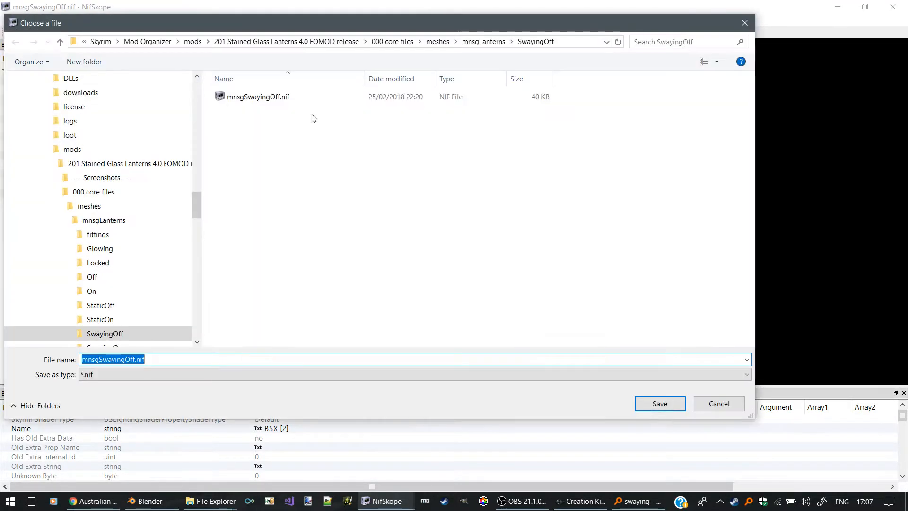
scroll(175, 119, up, 5)
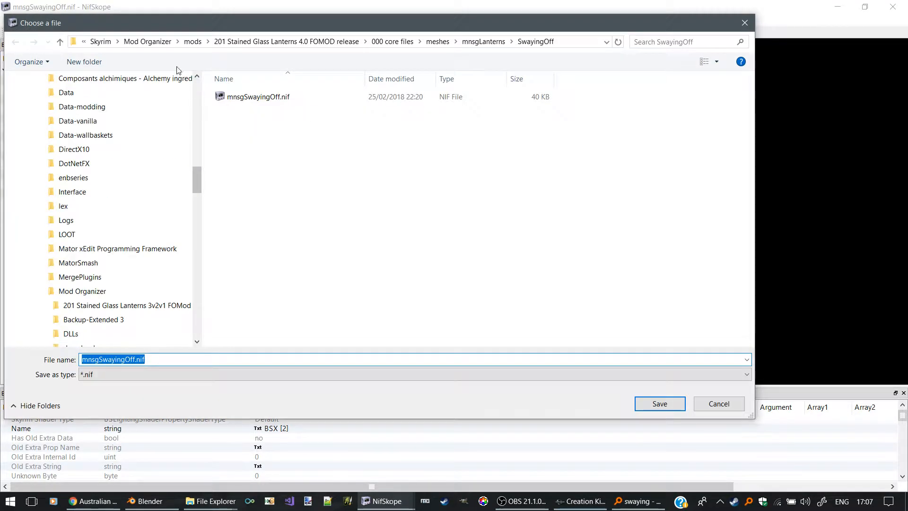
click(100, 41)
double_click(235, 160)
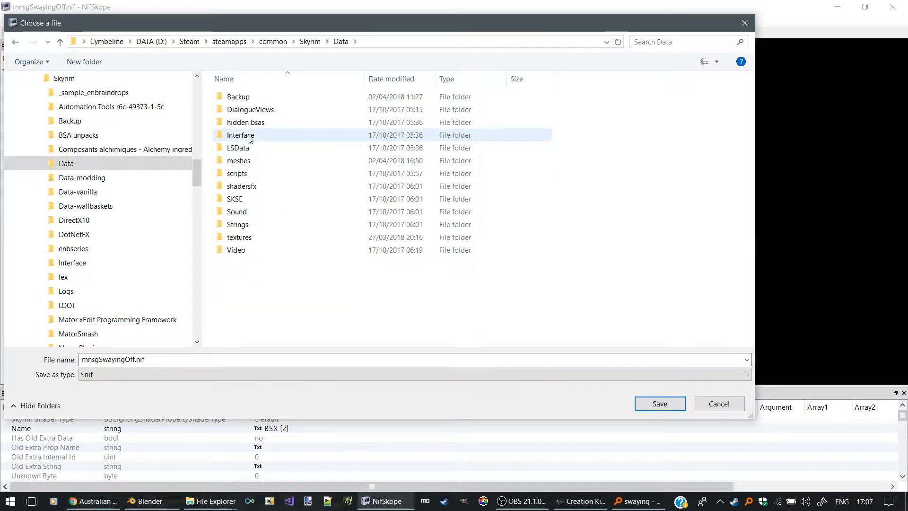
double_click(239, 161)
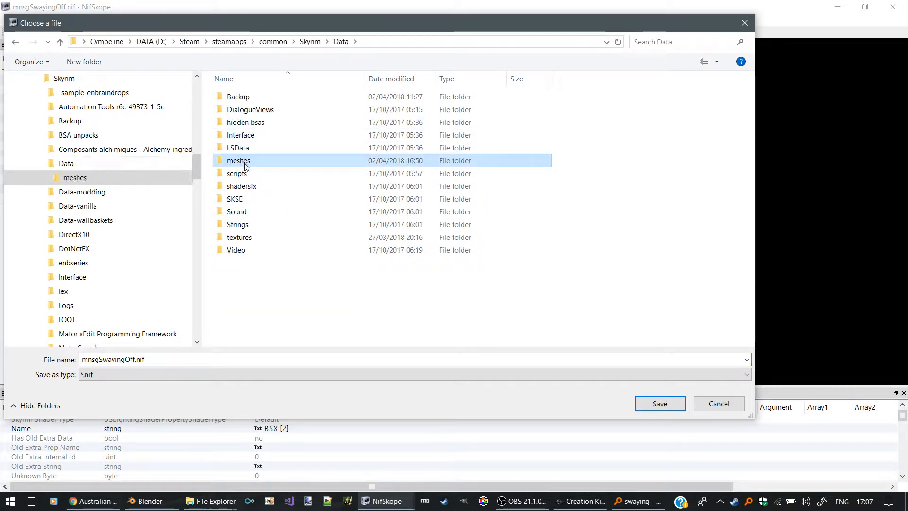
click(157, 360)
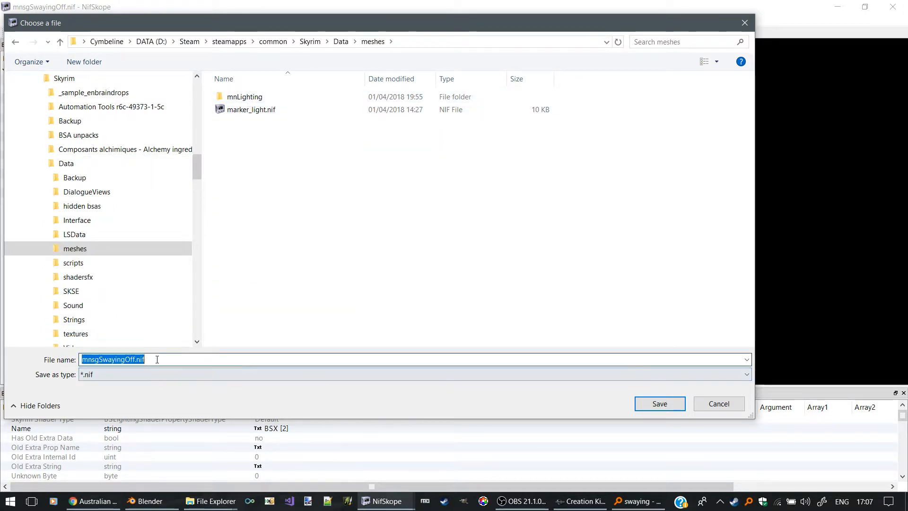
text(newswa)
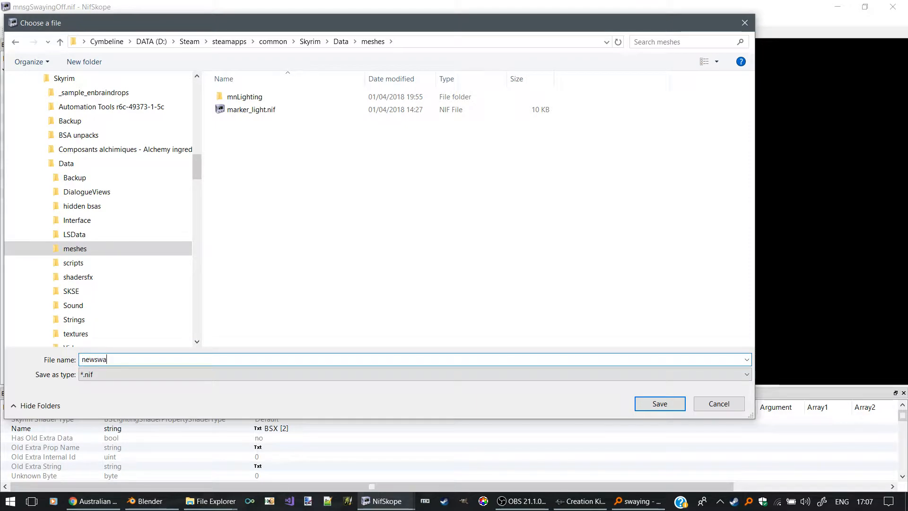
text(yinglantern)
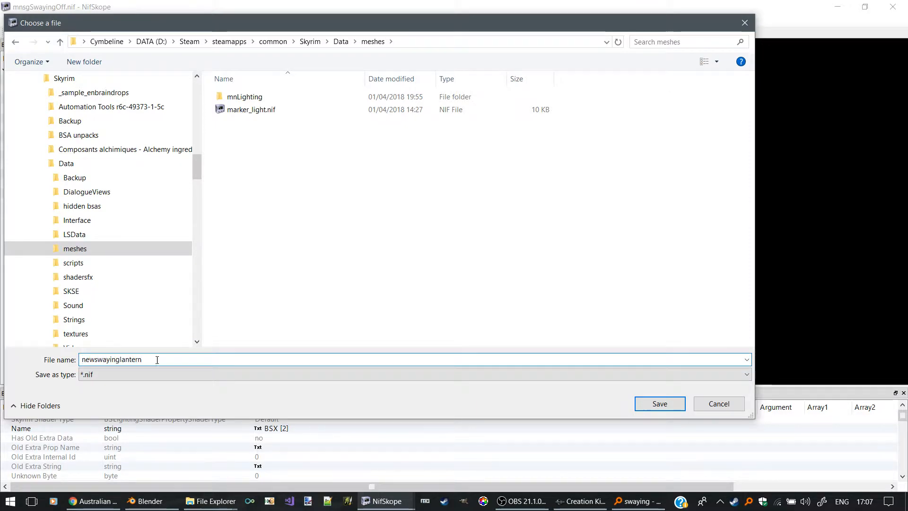
click(665, 405)
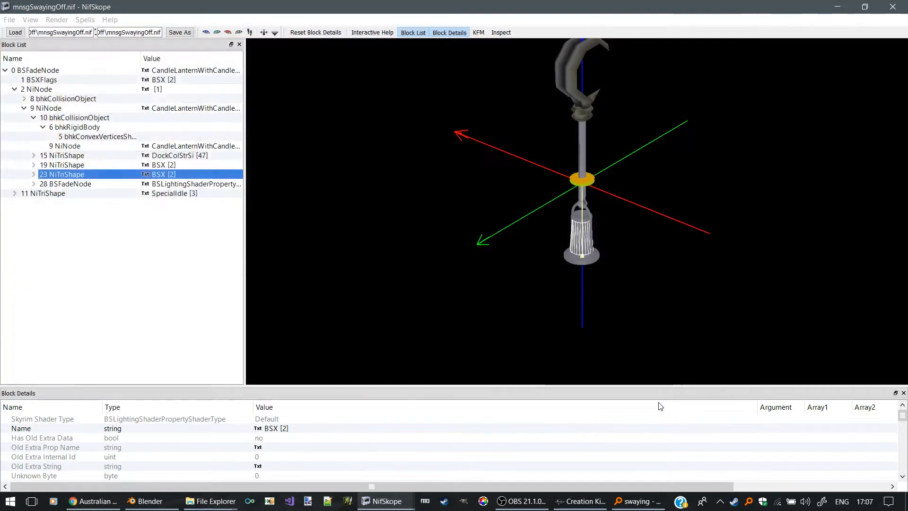
Switch to the Creation Kit, open the mnLightingLanternSwayingOff movable static and set its ID to newSwayingLantern.
click(560, 500)
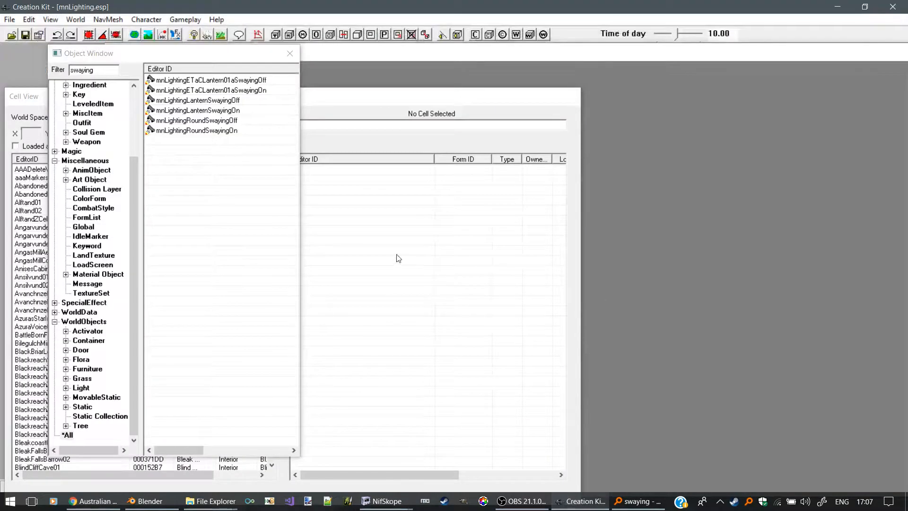
click(196, 102)
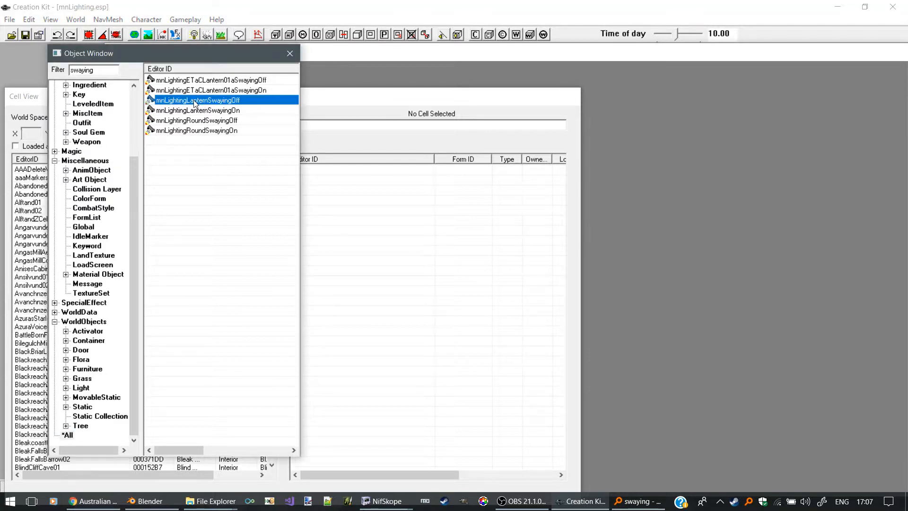
double_click(195, 102)
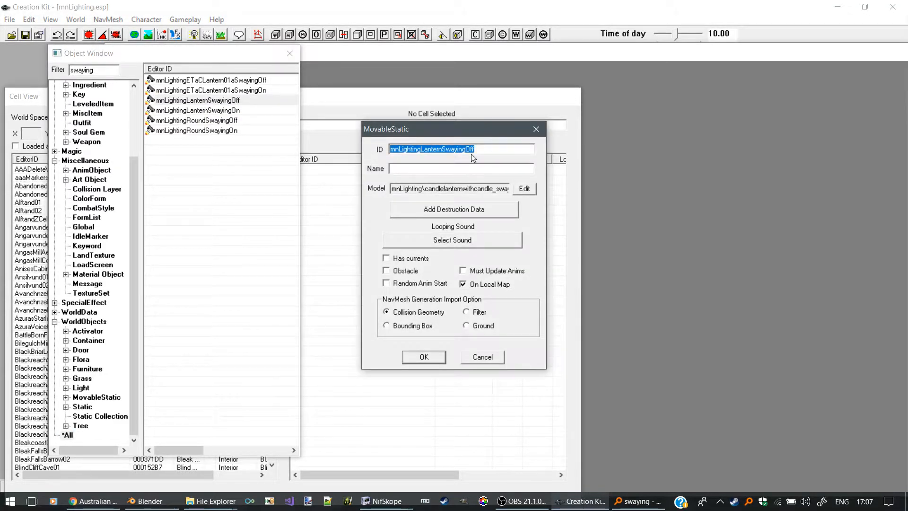
text(newSwayingLantern)
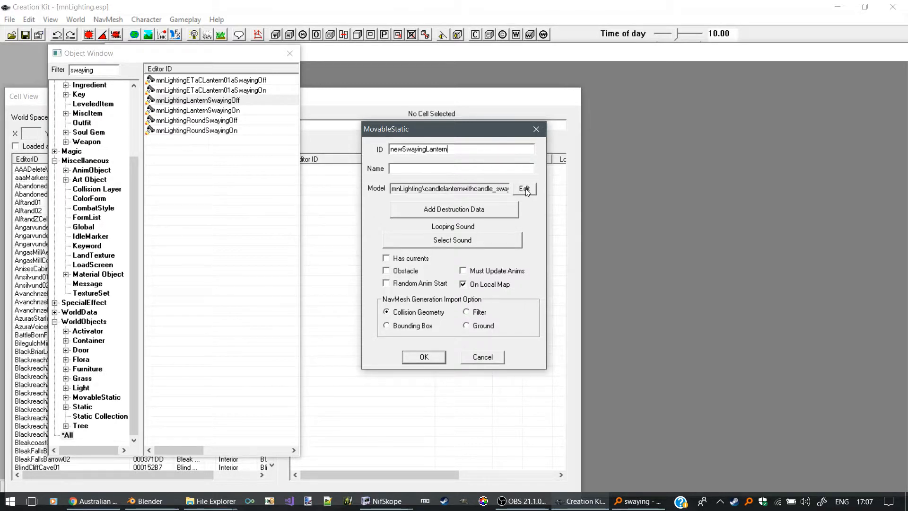
Replace the movable static's model with newswayinglantern.nif from the meshes folder.
click(525, 190)
click(407, 165)
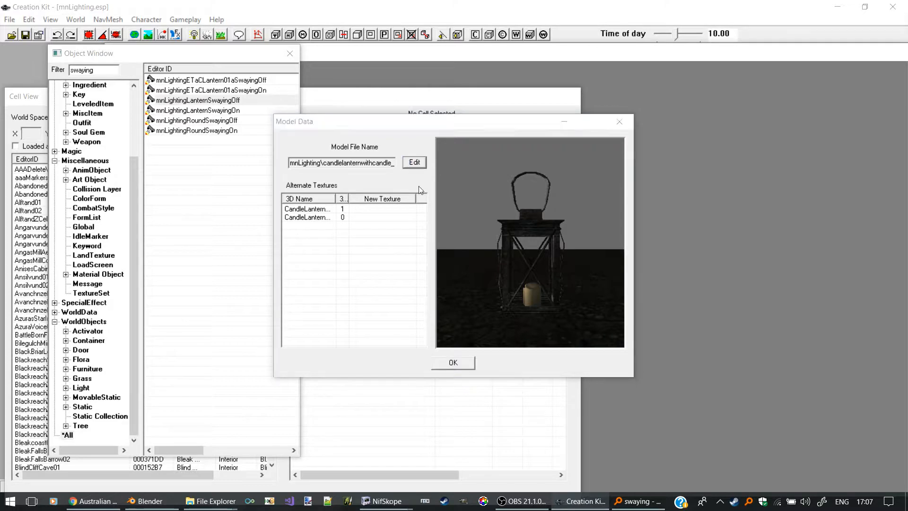
click(377, 215)
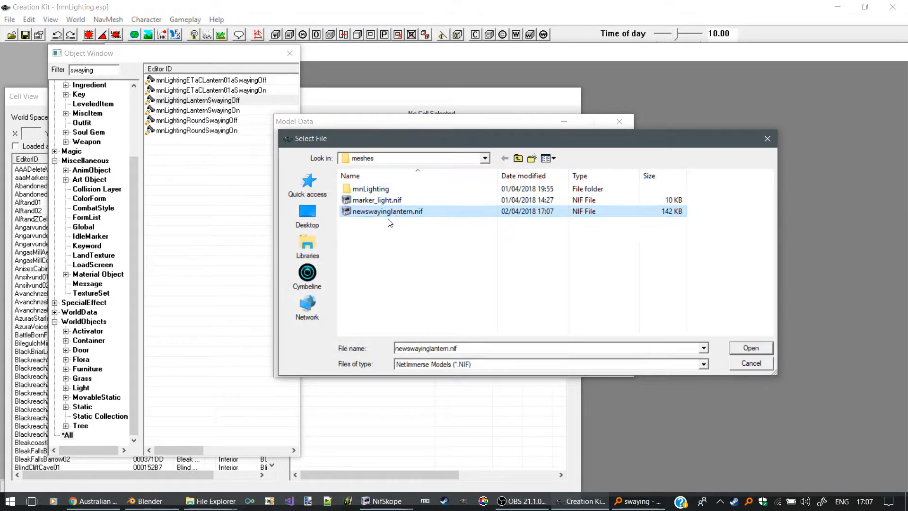
key(Escape)
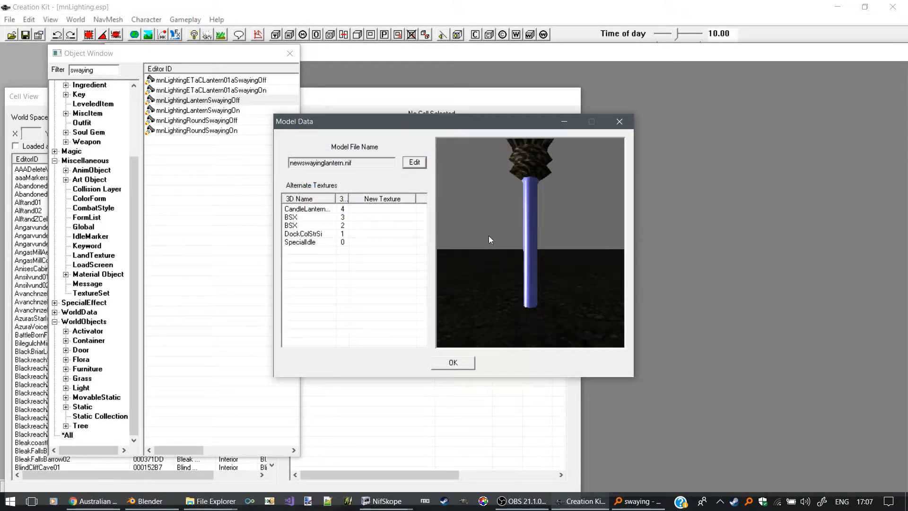
Inspect the assigned lantern model in the preview, accept it, and save the record as a new form.
drag(490, 237, 461, 259)
scroll(509, 242, down, 5)
scroll(525, 257, up, 5)
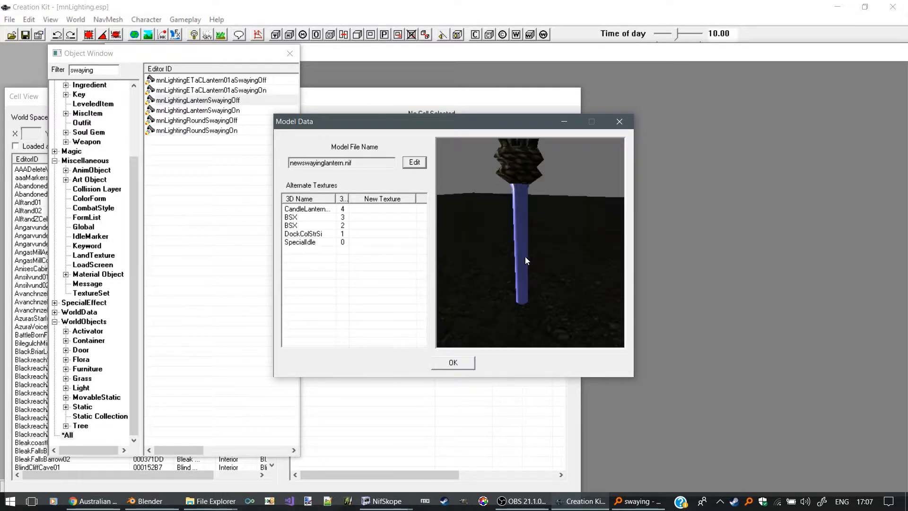
drag(514, 274, 497, 266)
scroll(503, 260, down, 5)
scroll(514, 253, up, 3)
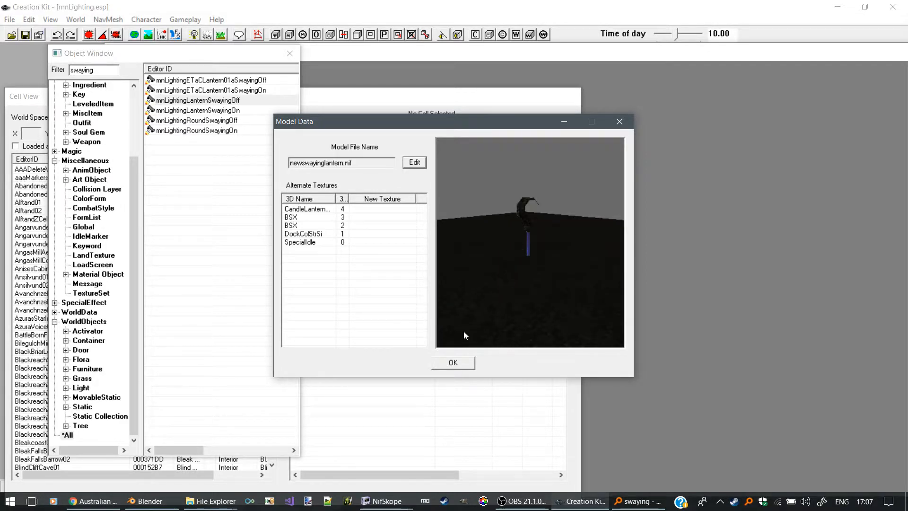
click(455, 364)
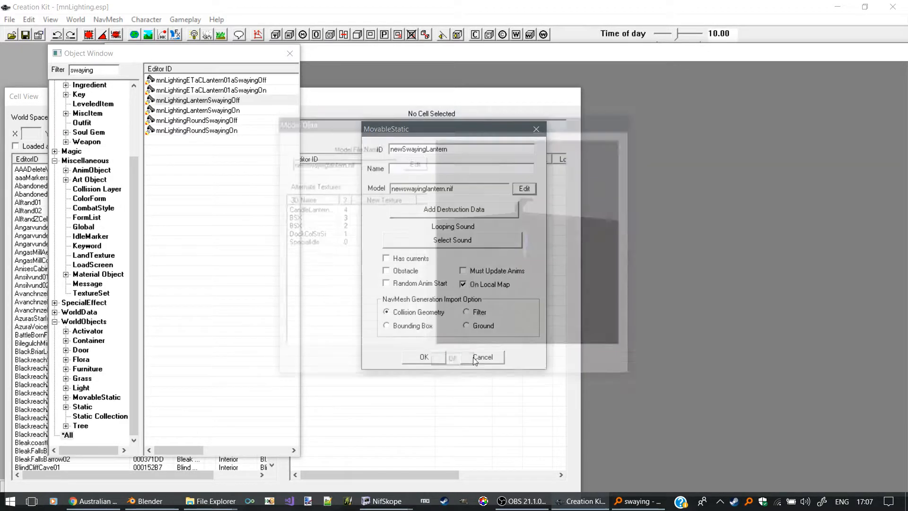
click(426, 358)
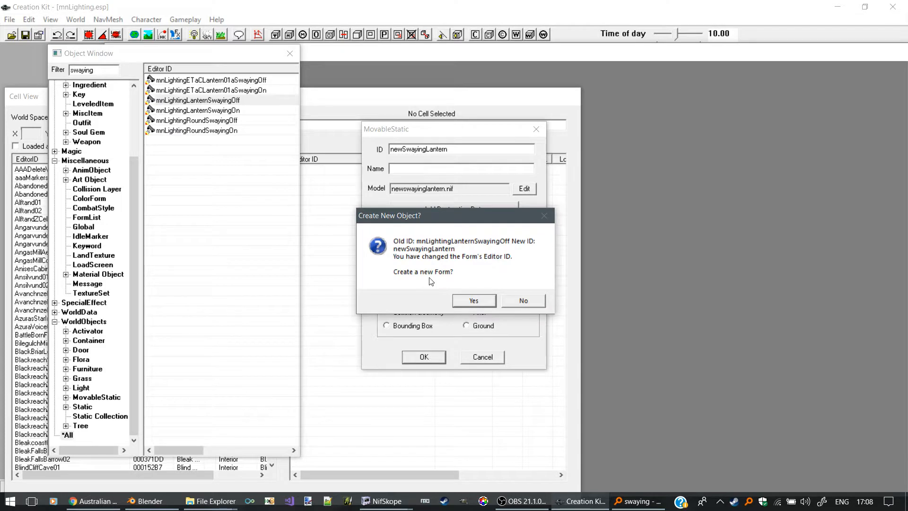
click(474, 300)
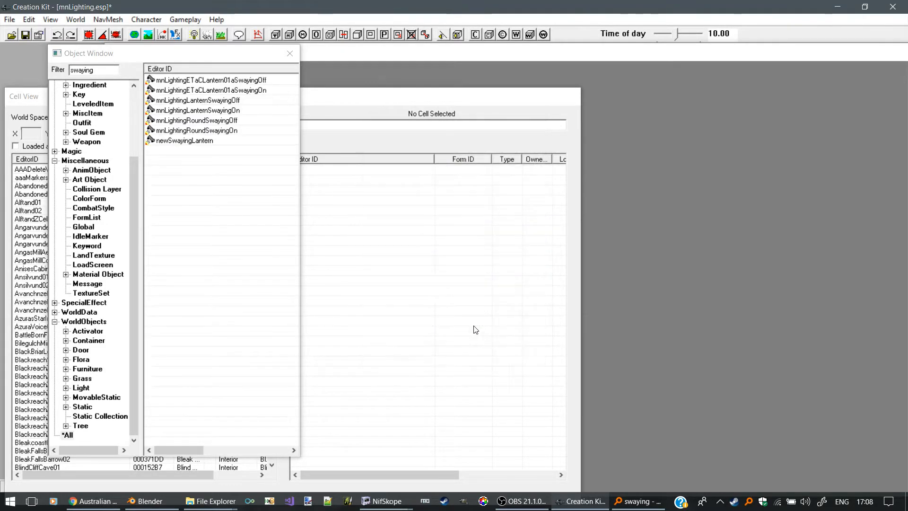
Load the BattleBornFarm cell from the Interiors world space.
click(37, 96)
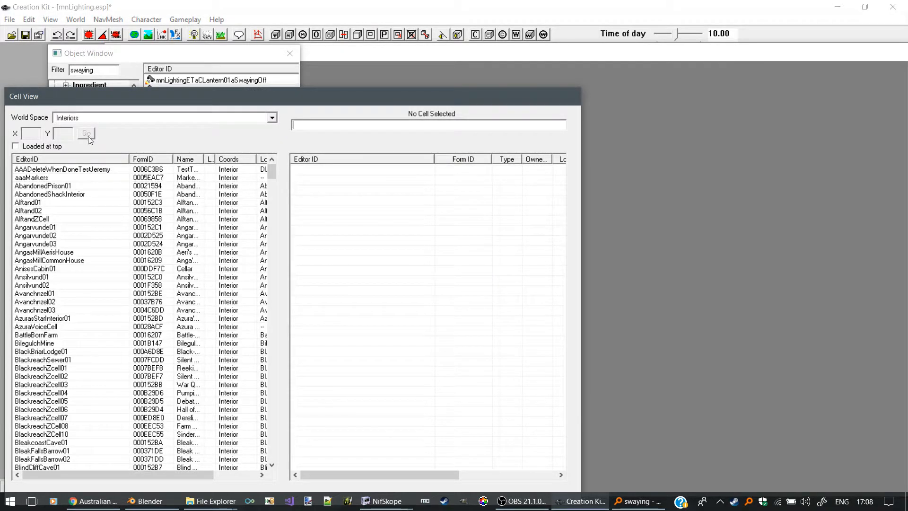
click(78, 119)
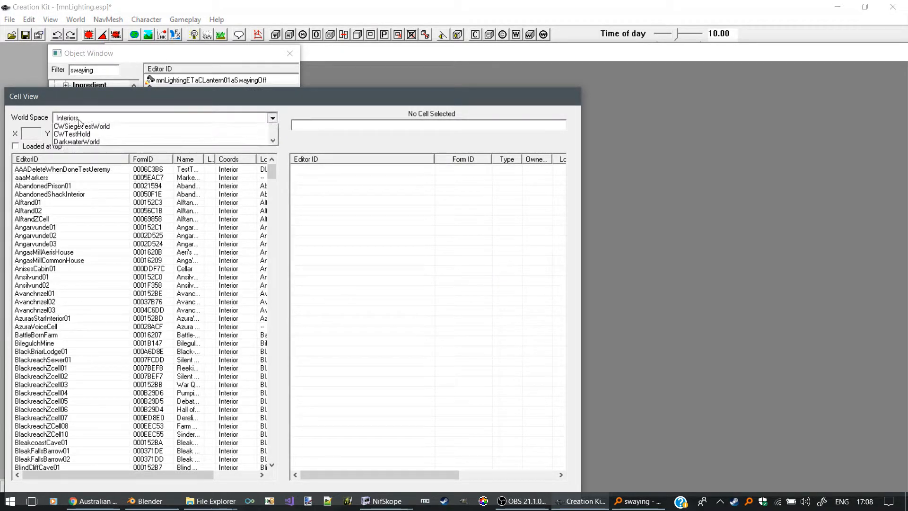
click(86, 275)
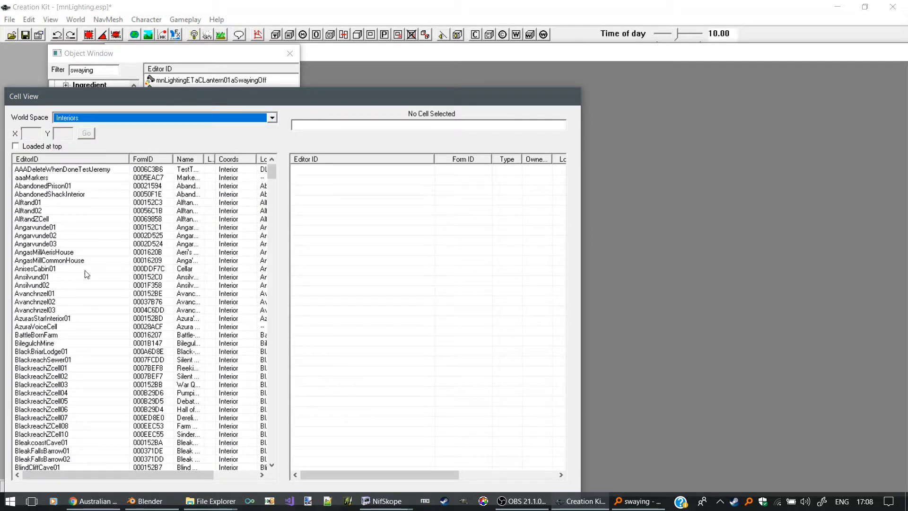
click(46, 335)
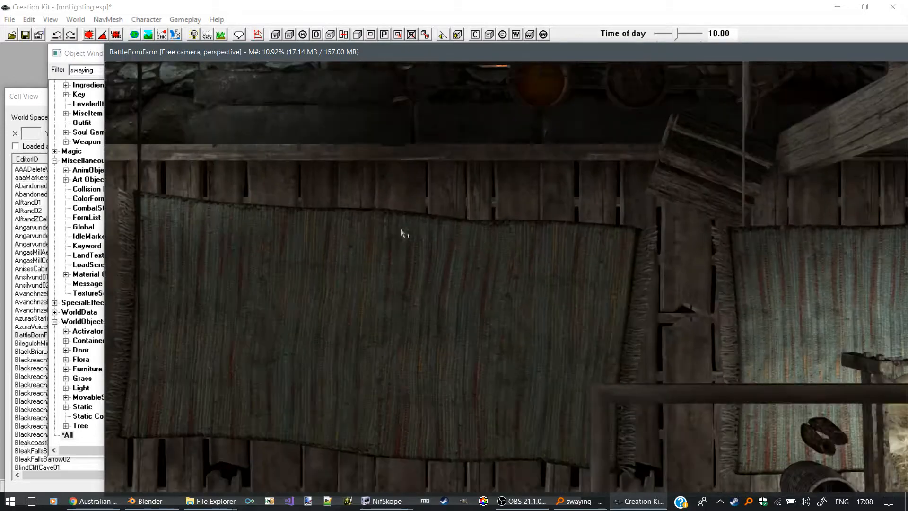
Place a newSwayingLantern in the farmhouse at the roof beam beside the hanging fish.
shift+middle_drag(410, 284, 336, 206)
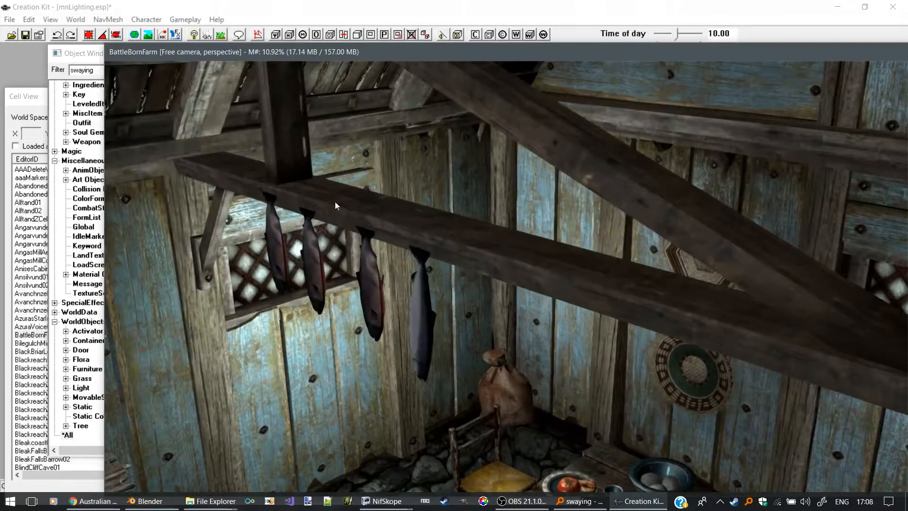
click(81, 56)
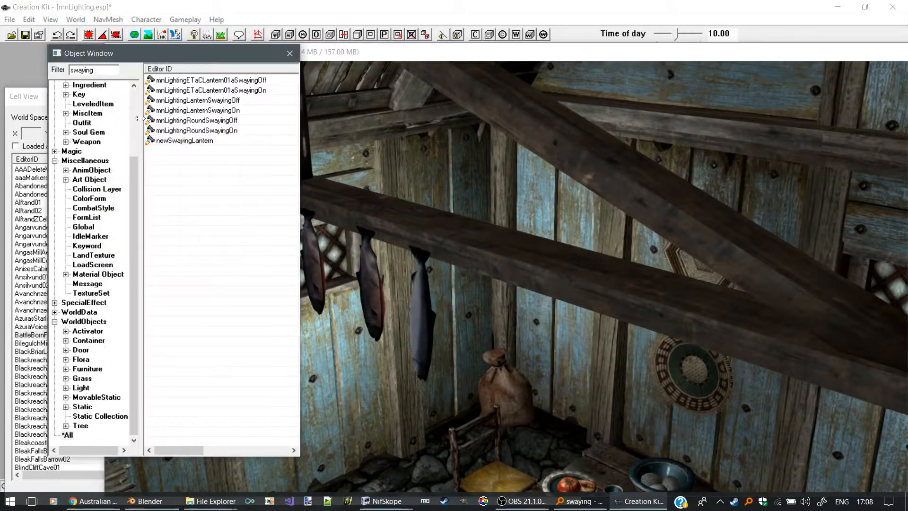
click(185, 143)
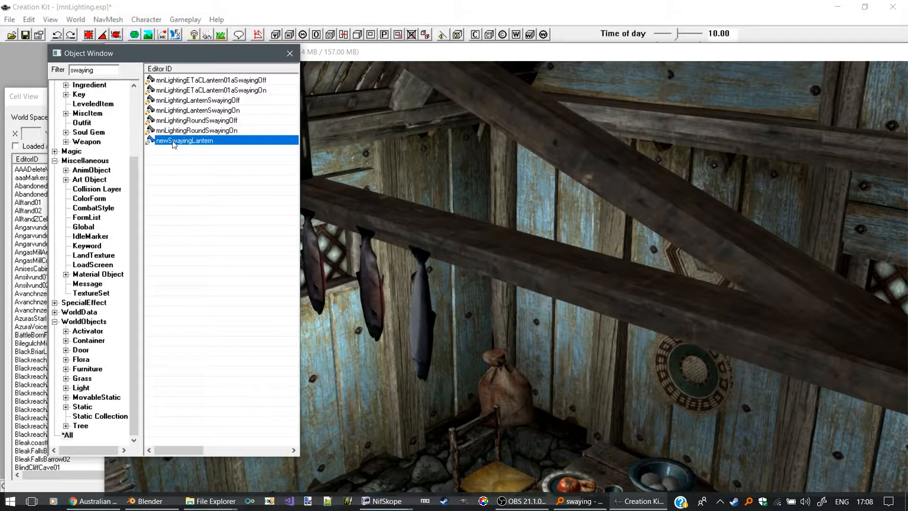
drag(536, 279, 508, 287)
Lower the lantern along the Z axis to beam height and rotate it so its hook faces the other way.
key(z)
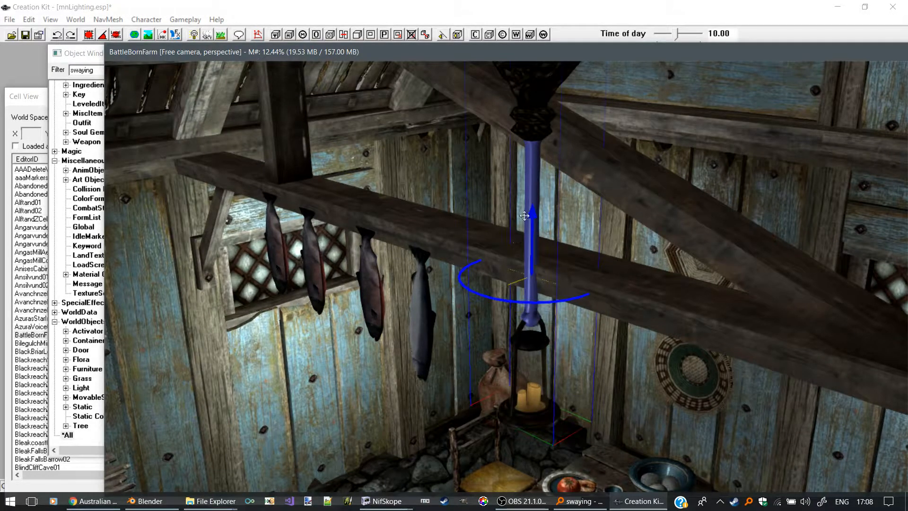
drag(528, 215, 528, 424)
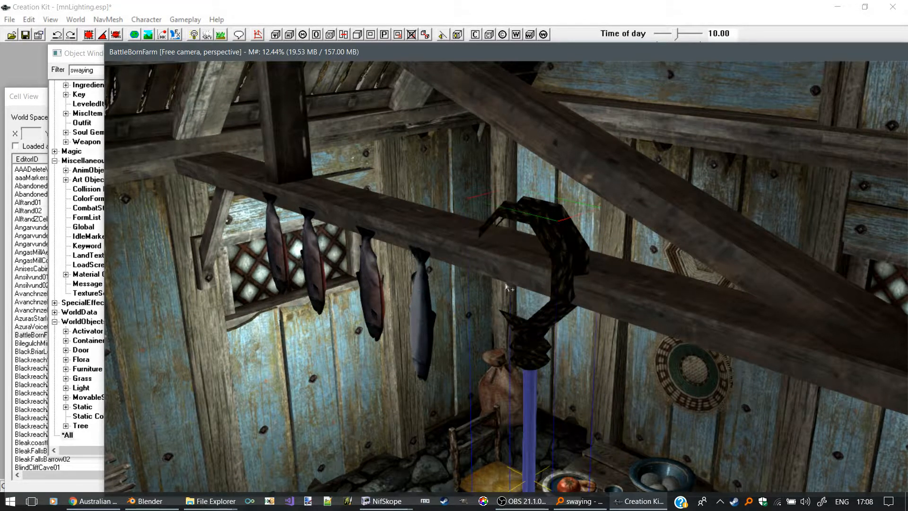
right_drag(518, 331, 605, 331)
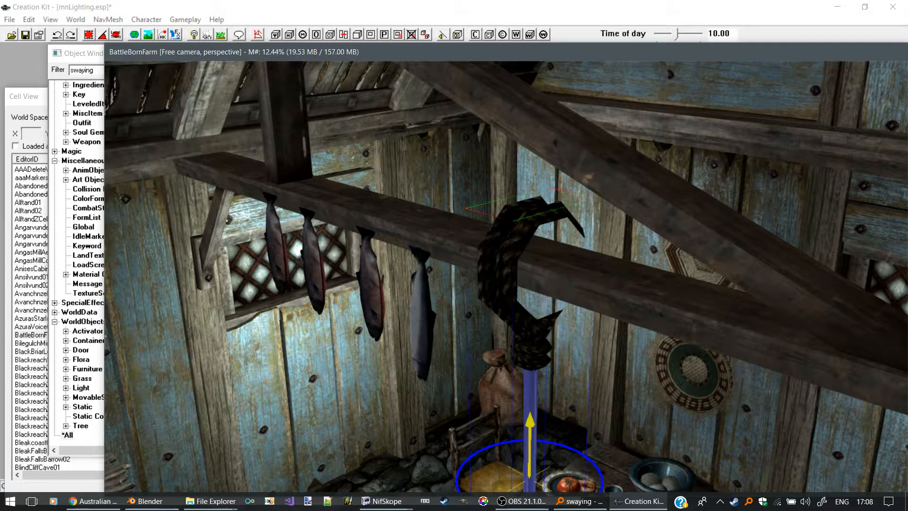
Shift the lantern sideways and lower it slightly along Z so its hook rests over the beam.
shift+middle_drag(507, 283, 461, 310)
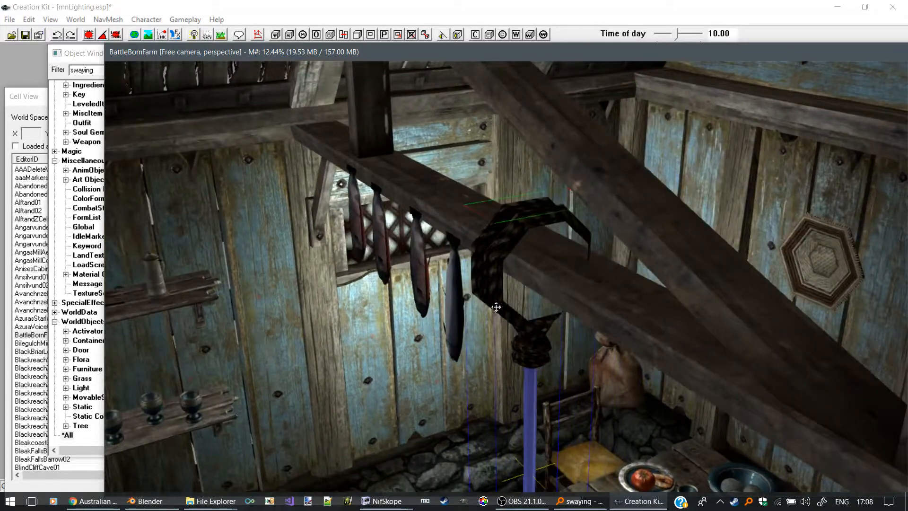
drag(497, 307, 500, 307)
shift+middle_drag(500, 307, 477, 312)
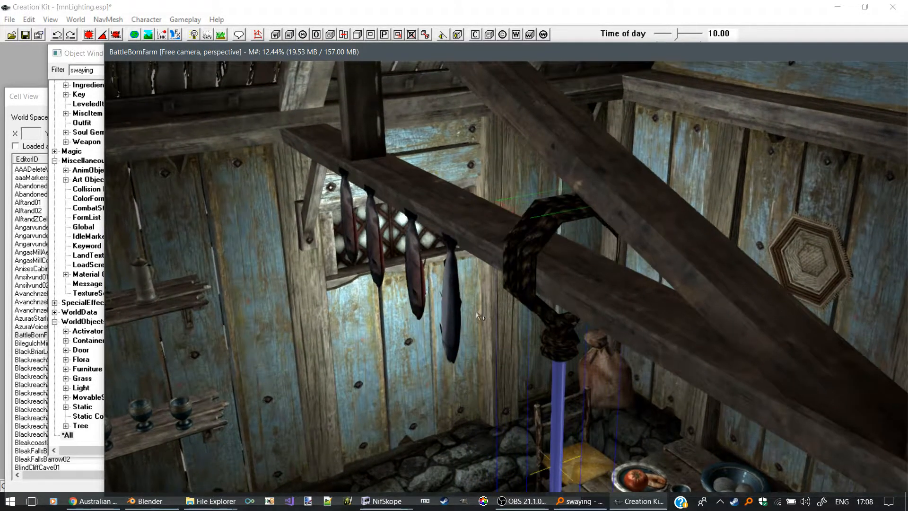
key(z)
drag(533, 241, 534, 280)
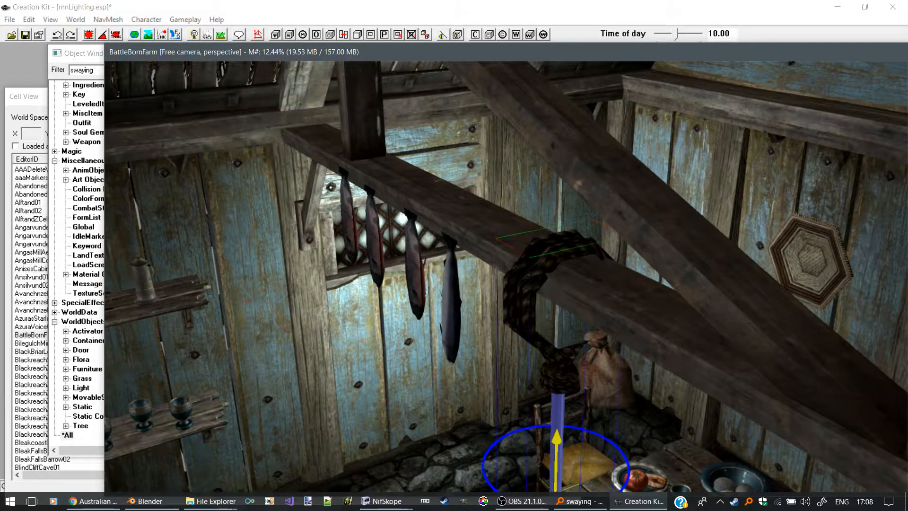
Inspect the lantern hanging from the beam above the table and turn on the Havok simulation.
scroll(472, 318, down, 4)
scroll(471, 320, down, 6)
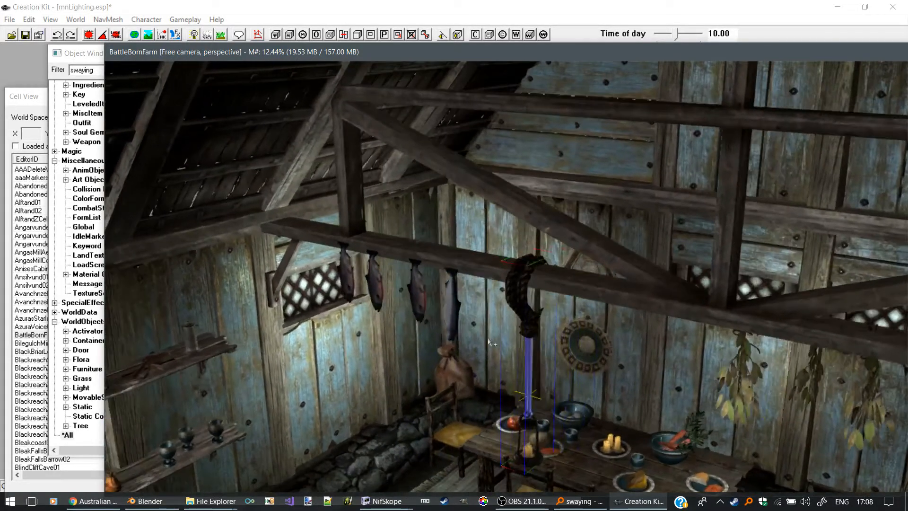
scroll(475, 322, up, 3)
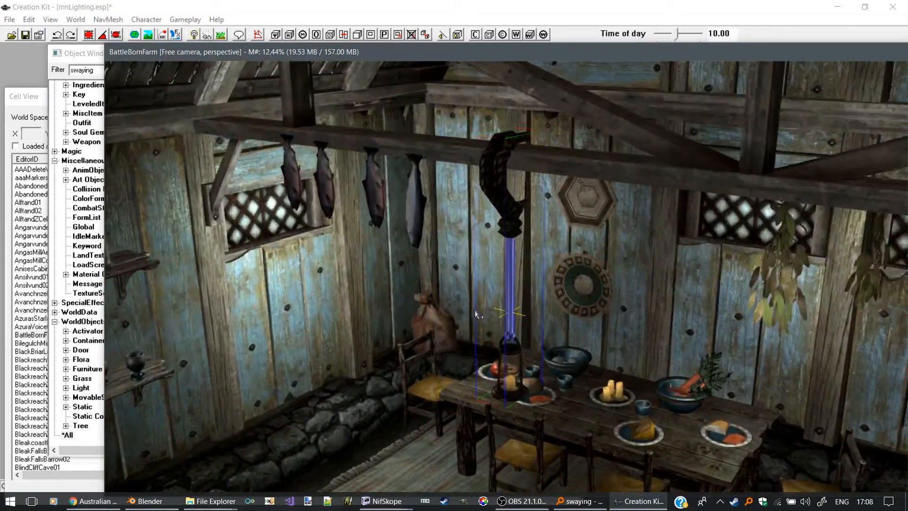
shift+middle_drag(475, 311, 464, 240)
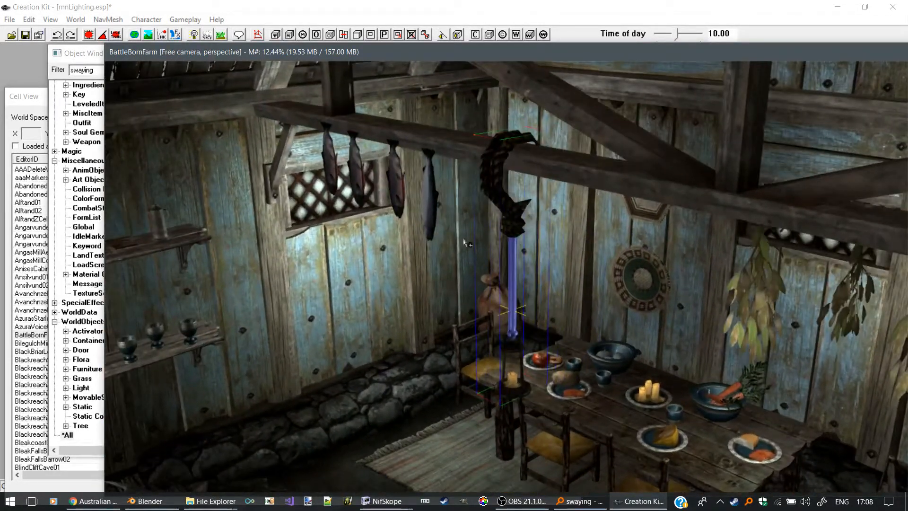
click(162, 37)
scroll(555, 381, up, 3)
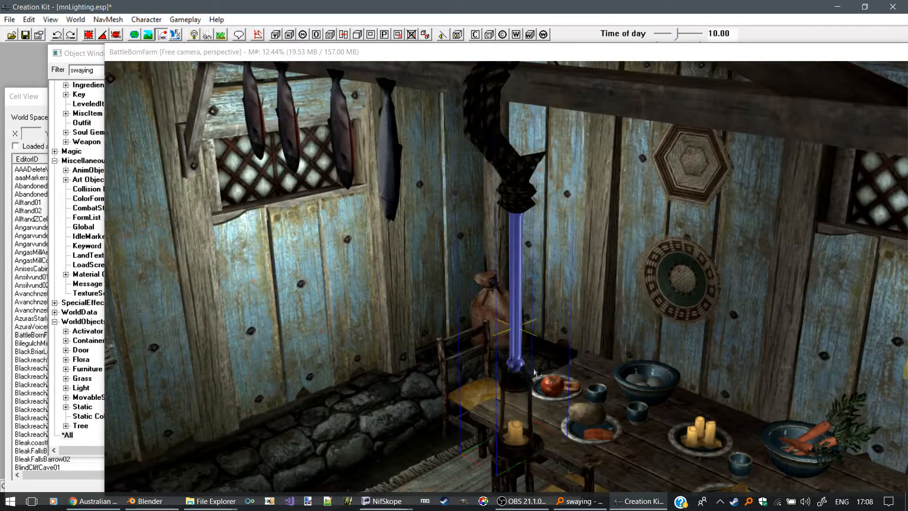
Switch the cell list's world space to Tamriel.
click(31, 98)
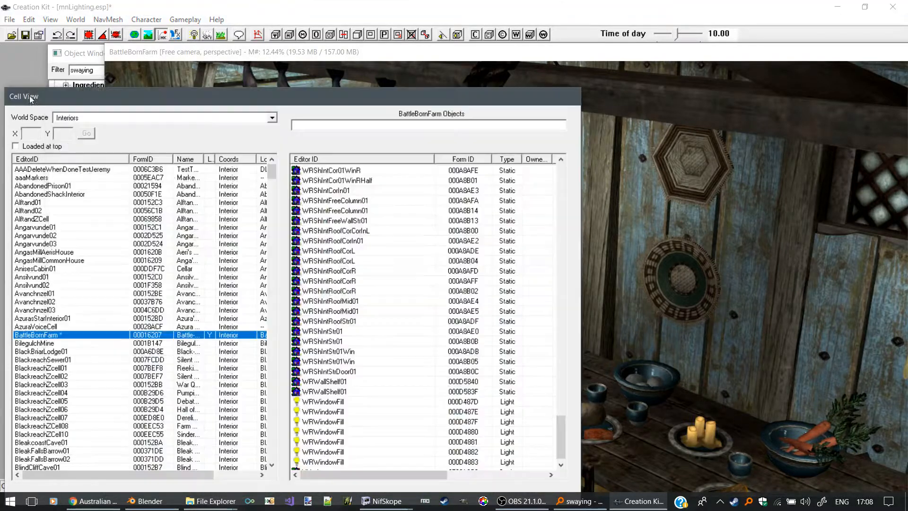
click(75, 121)
key(t)
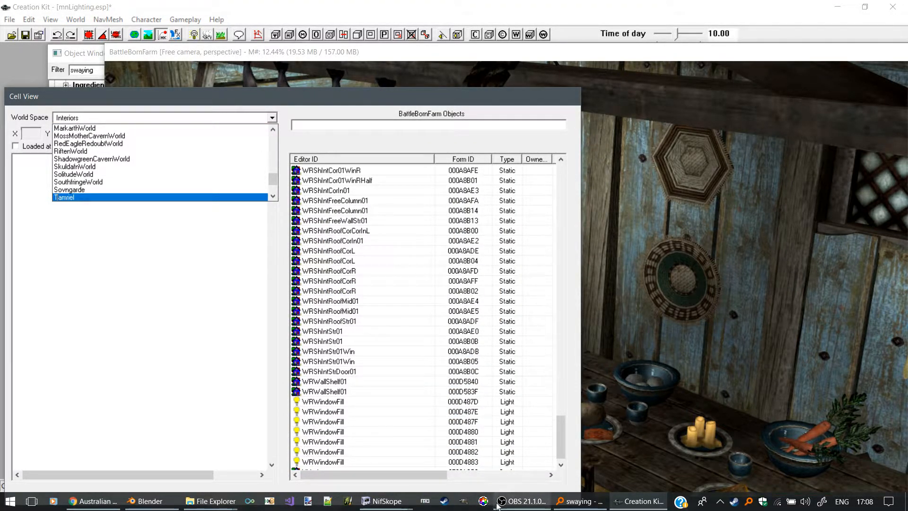
mouse_move(528, 503)
key(Return)
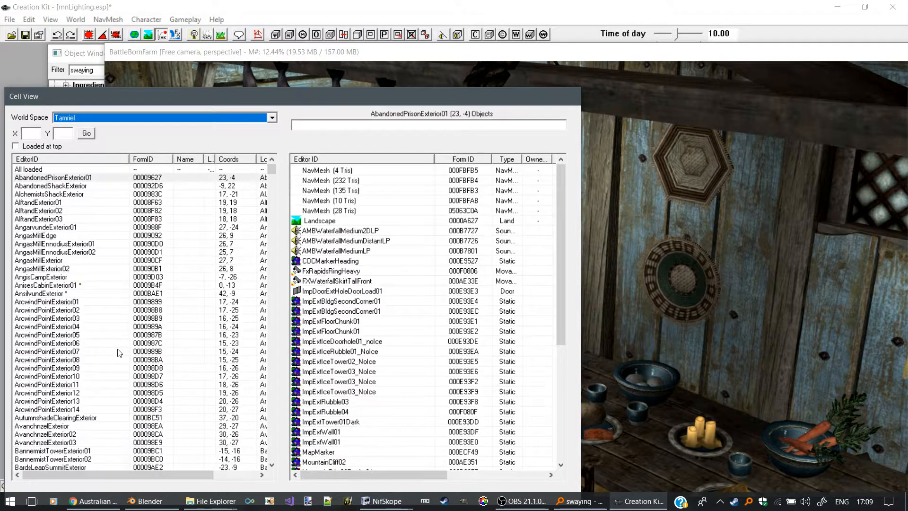
Find and select the Riverwood01 cell in the Tamriel cell list.
click(117, 350)
text(riv)
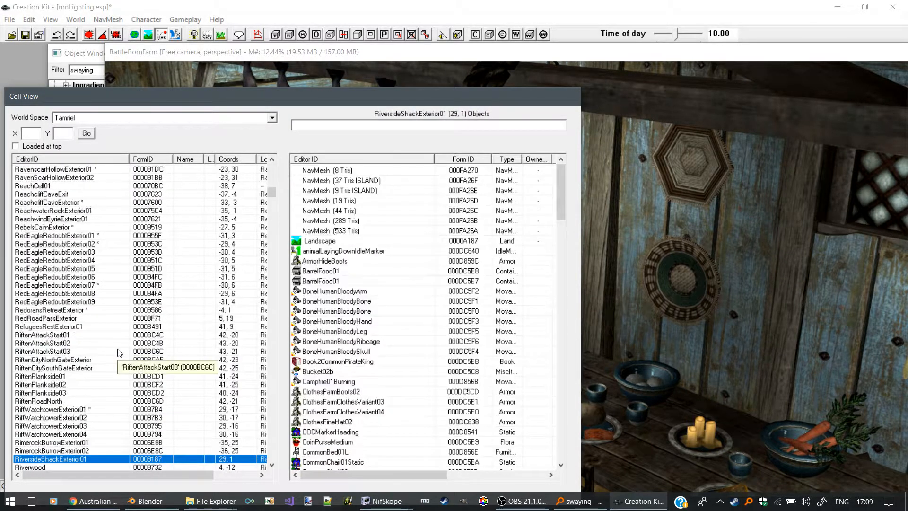
scroll(121, 355, down, 2)
click(61, 426)
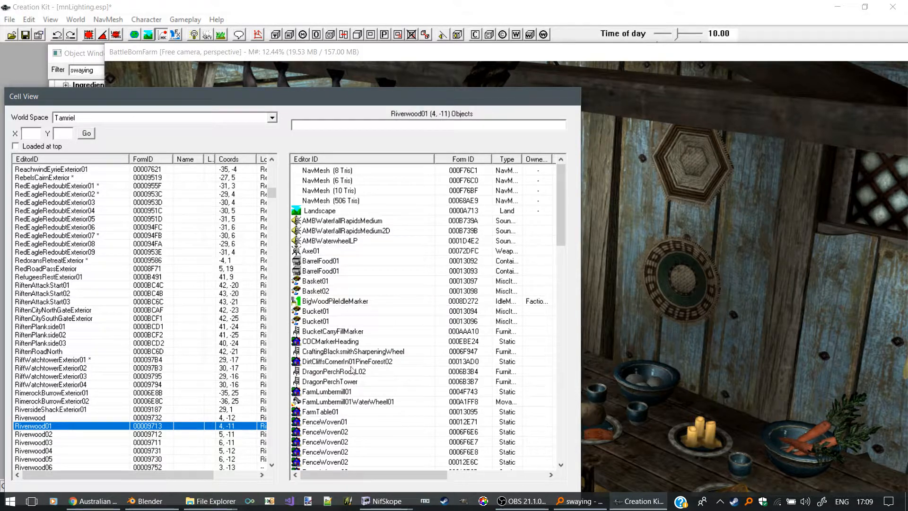
click(524, 501)
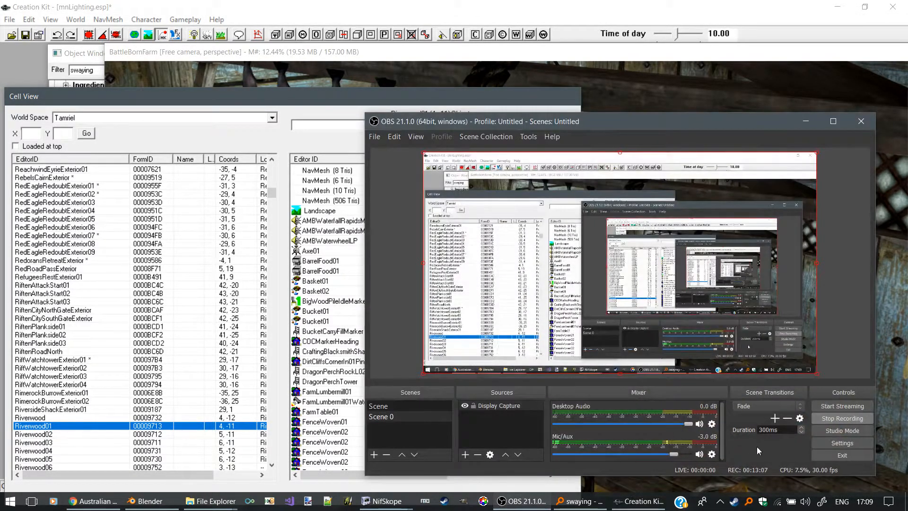
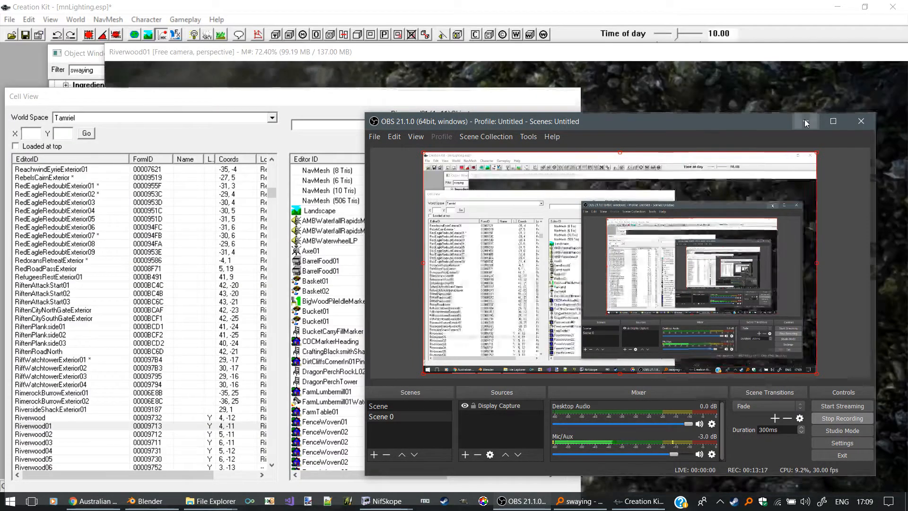
Filter the Riverwood01 object list in the Cell View by "blacksmith".
click(805, 119)
click(286, 53)
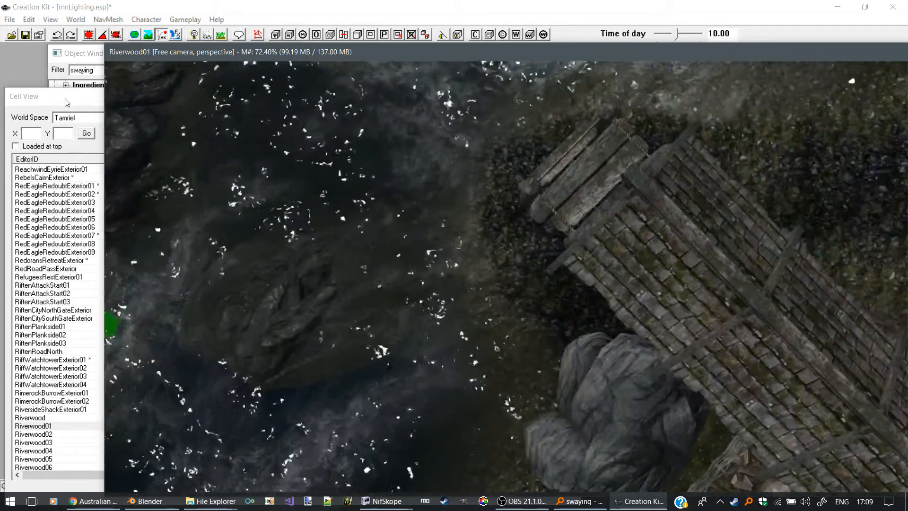
click(67, 98)
click(309, 123)
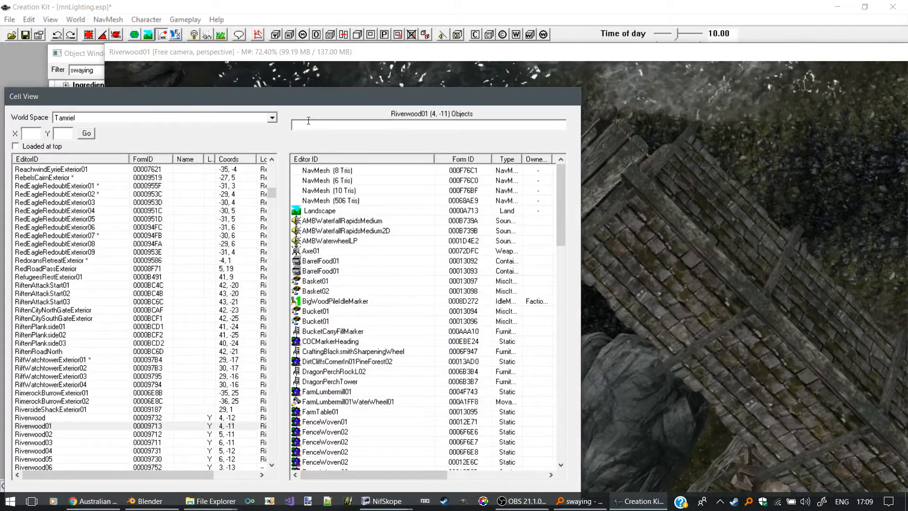
text(blacksmi)
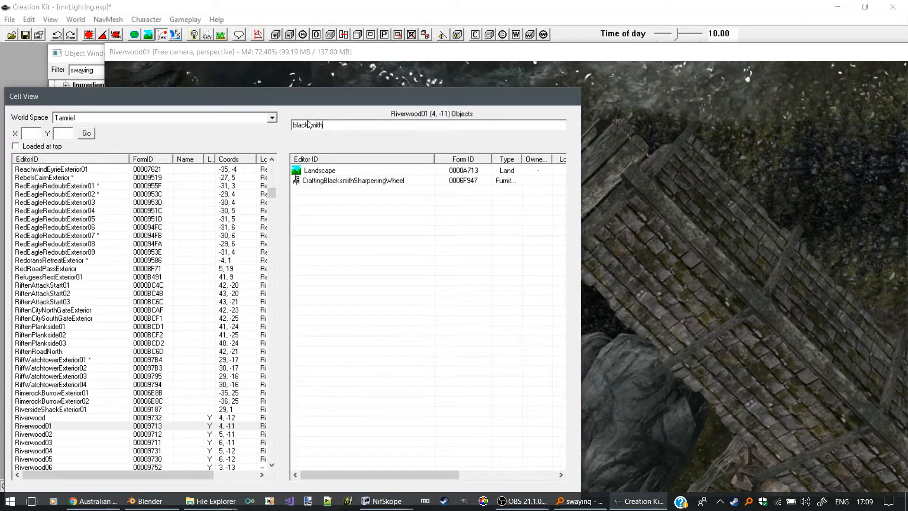
text(th)
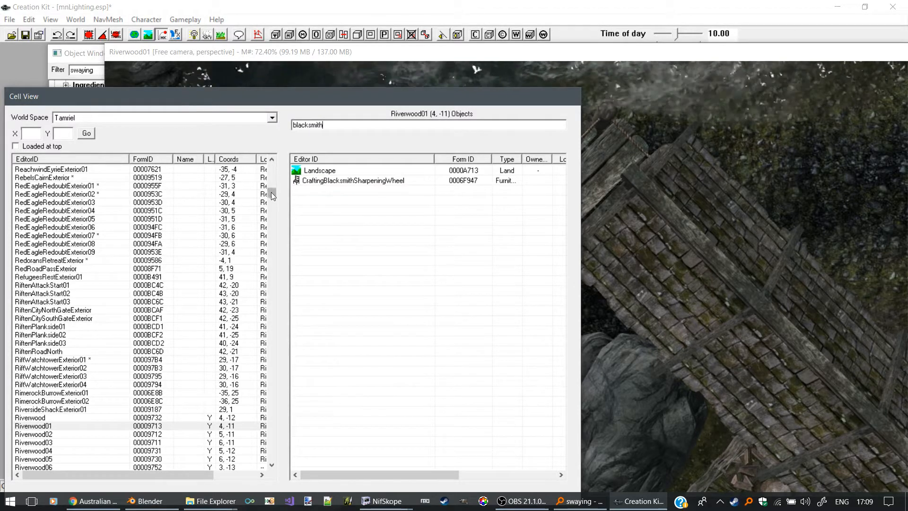
List the objects of all loaded cells and bring SignRiverwoodBlacksmith01 into view in the render window.
drag(271, 192, 271, 166)
click(246, 169)
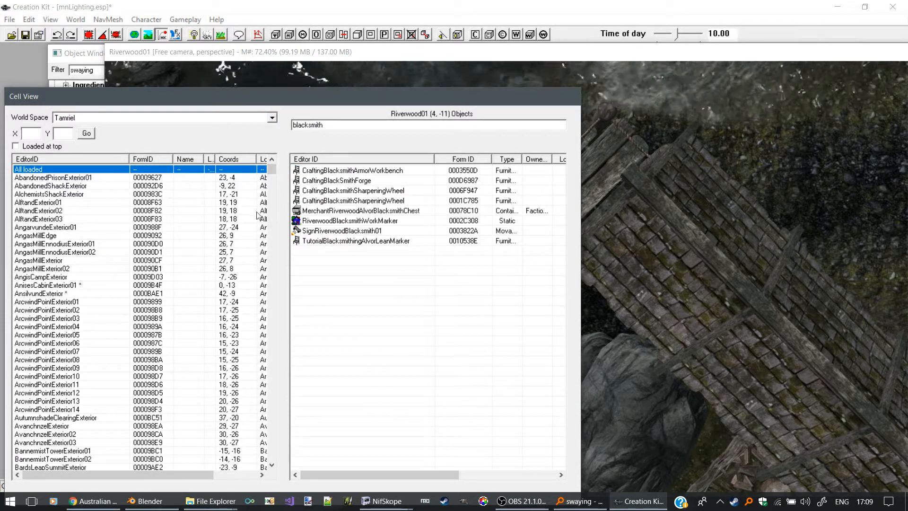
double_click(337, 231)
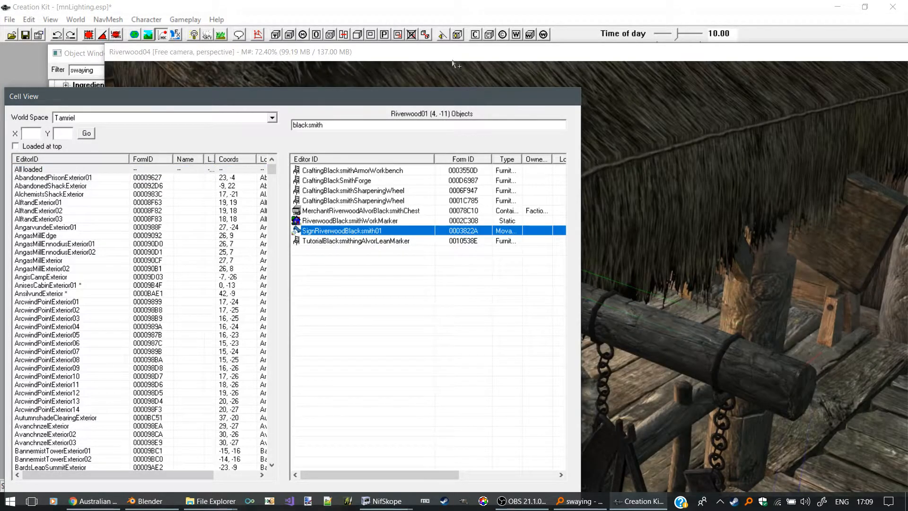
click(586, 271)
middle_drag(586, 272, 571, 259)
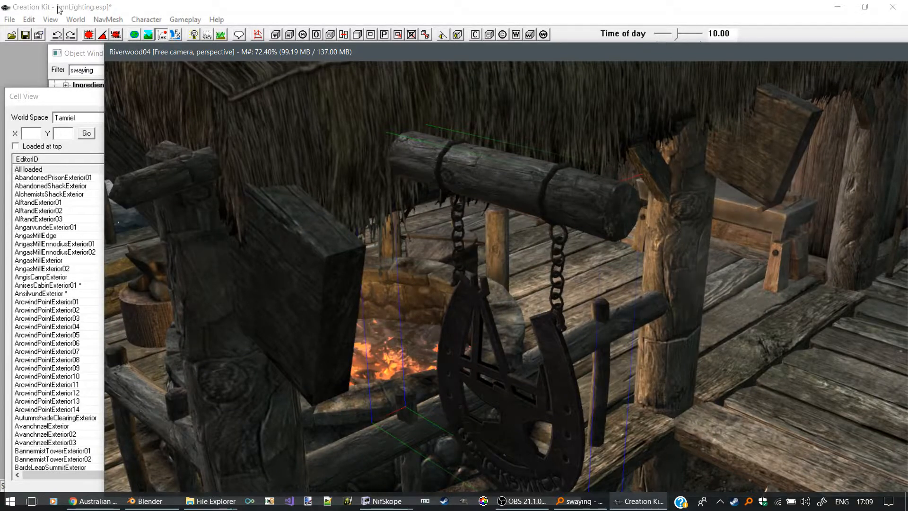
Place a newSwayingLantern beside the Riverwood blacksmith sign and turn off the Havok simulation.
click(81, 56)
drag(191, 145, 621, 217)
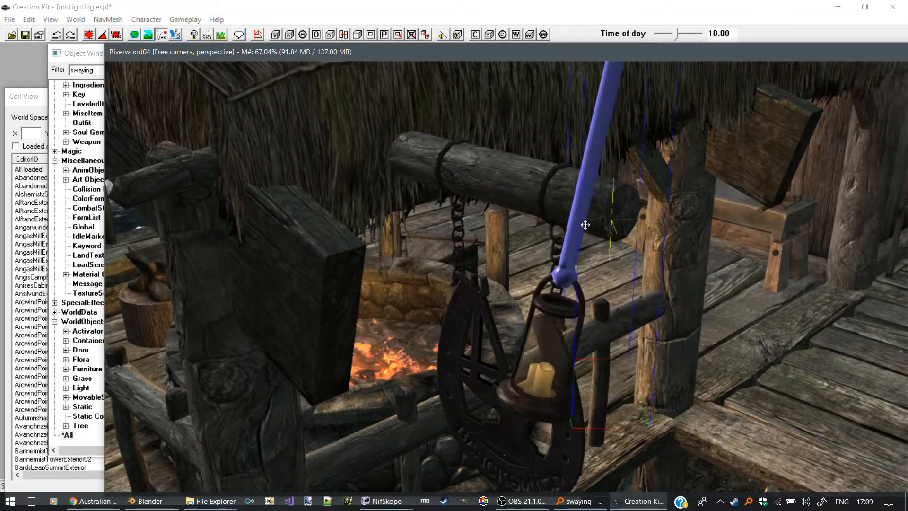
scroll(574, 228, down, 1)
click(165, 37)
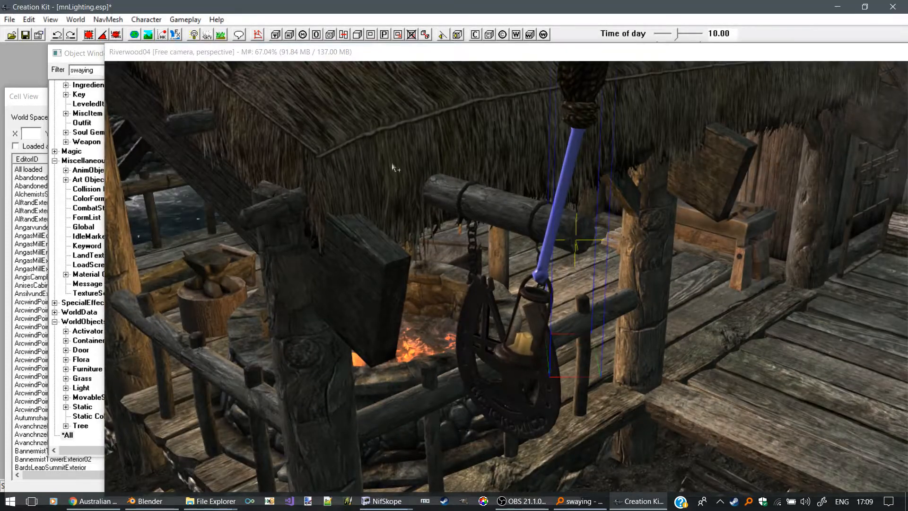
Move the lantern so its hook hangs over the end of the blacksmith sign's beam.
middle_drag(477, 180, 465, 195)
mouse_move(462, 203)
right_down()
mouse_move(487, 203)
mouse_move(451, 197)
right_up()
drag(473, 166, 450, 163)
scroll(453, 369, up, 1)
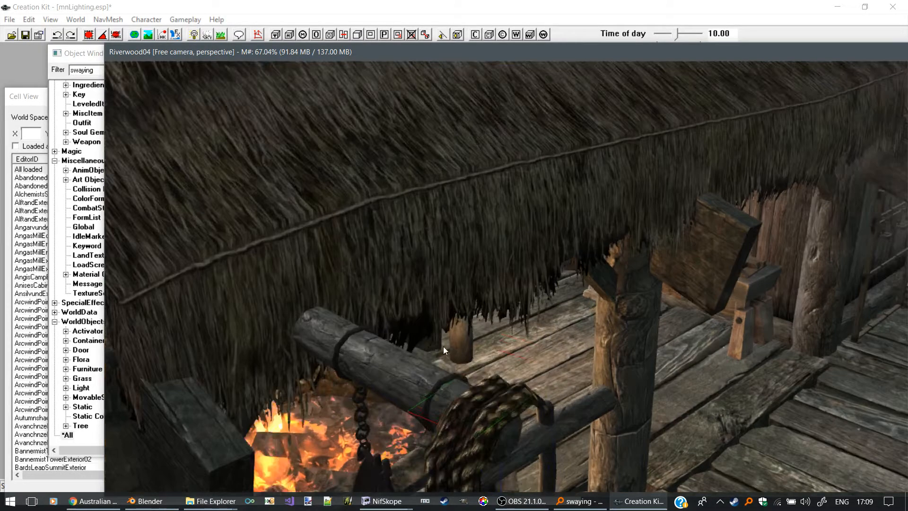
middle_drag(443, 347, 541, 314)
drag(589, 323, 639, 355)
scroll(568, 355, down, 3)
shift+middle_drag(534, 375, 218, 128)
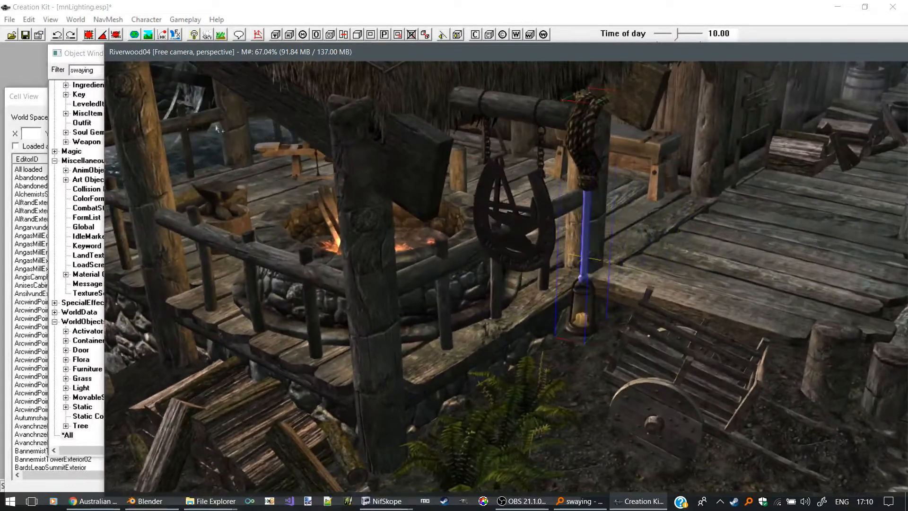
Turn on the Havok simulation and inspect the lantern's sway beside the blacksmith sign from several angles.
click(162, 36)
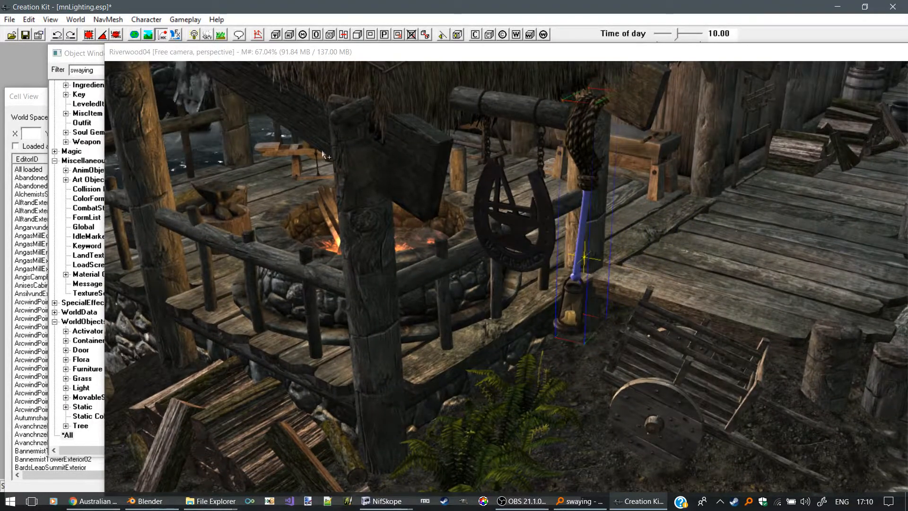
shift+middle_drag(374, 199, 352, 195)
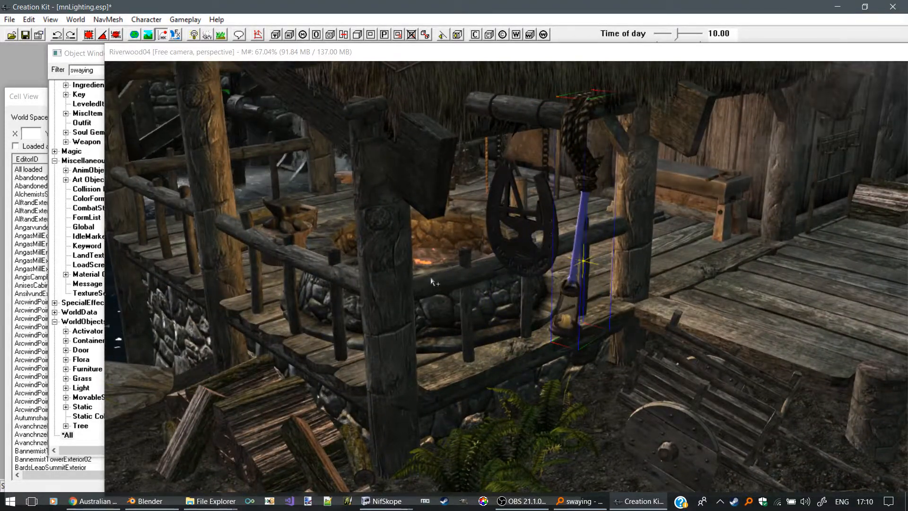
shift+middle_drag(498, 312, 440, 312)
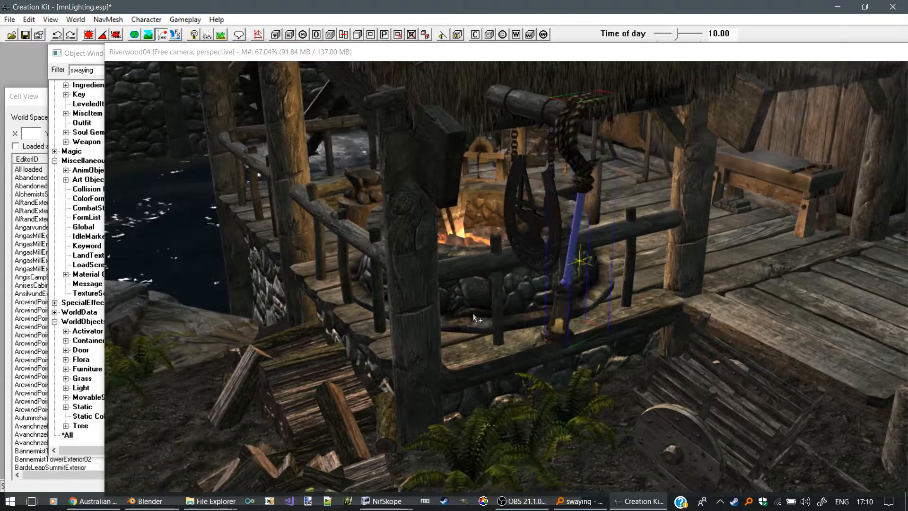
Switch to newswayinglantern.nif in NifSkope and examine the Ragdoll settings of the bhkRagdollConstraint under the static rigid body.
click(373, 504)
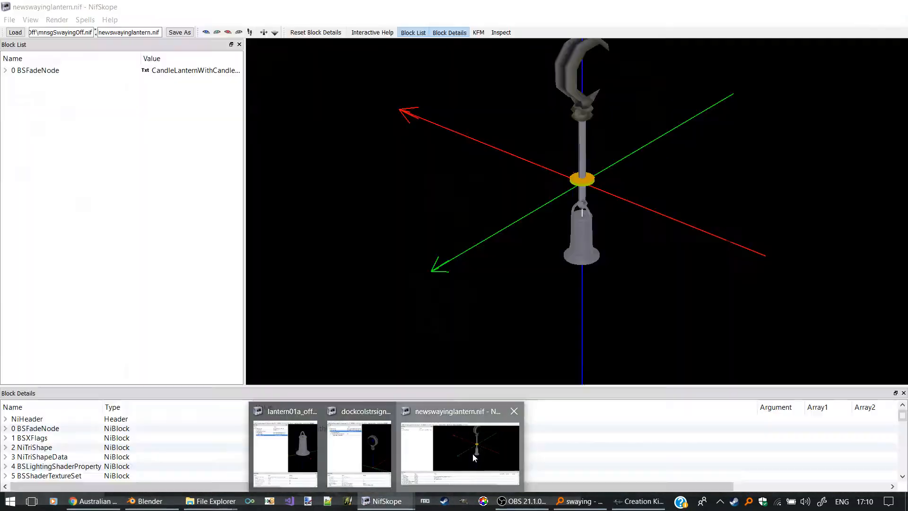
click(473, 453)
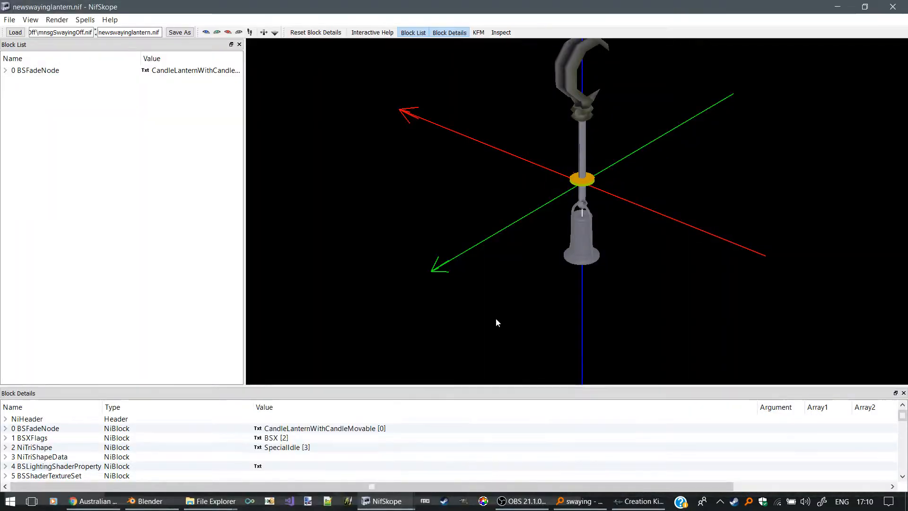
click(585, 167)
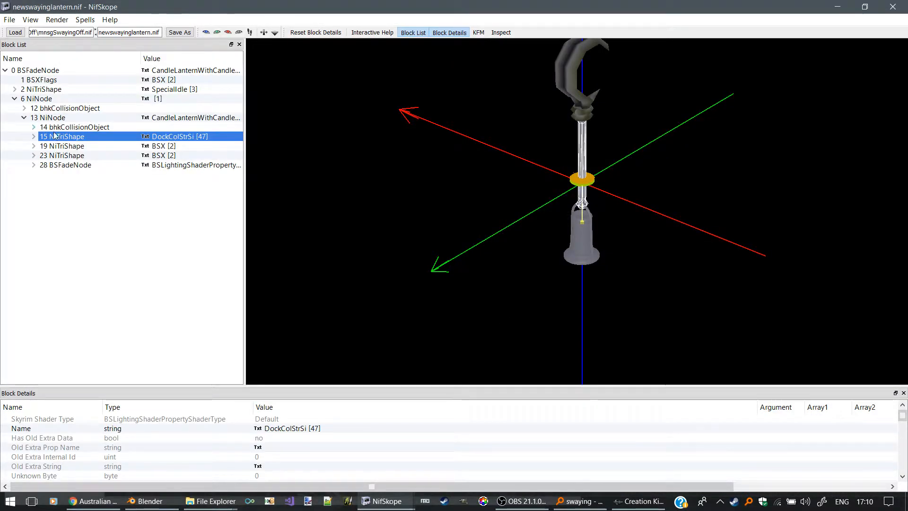
click(24, 108)
click(34, 117)
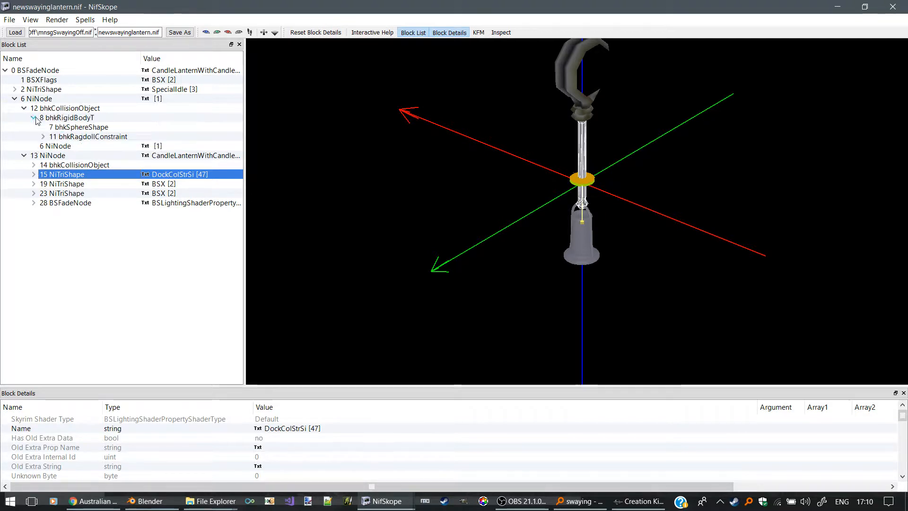
click(43, 136)
click(82, 137)
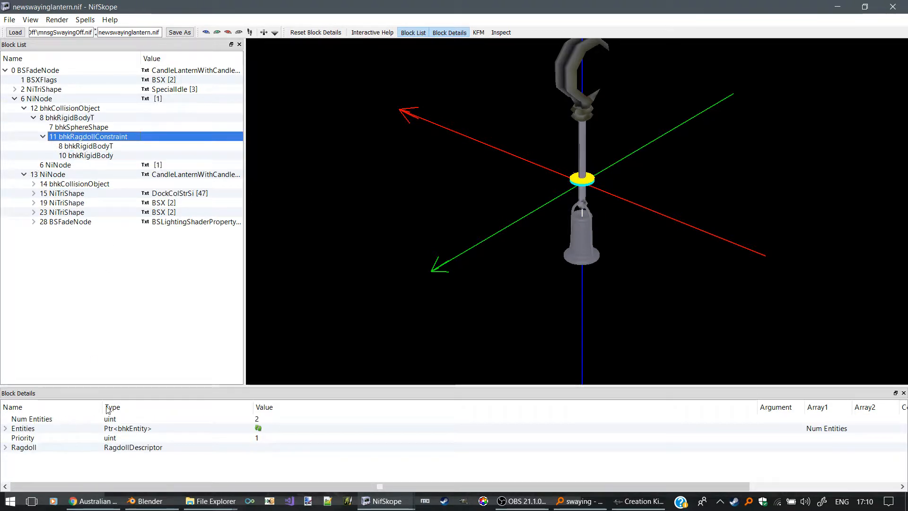
drag(122, 389, 124, 297)
click(6, 355)
scroll(145, 402, down, 4)
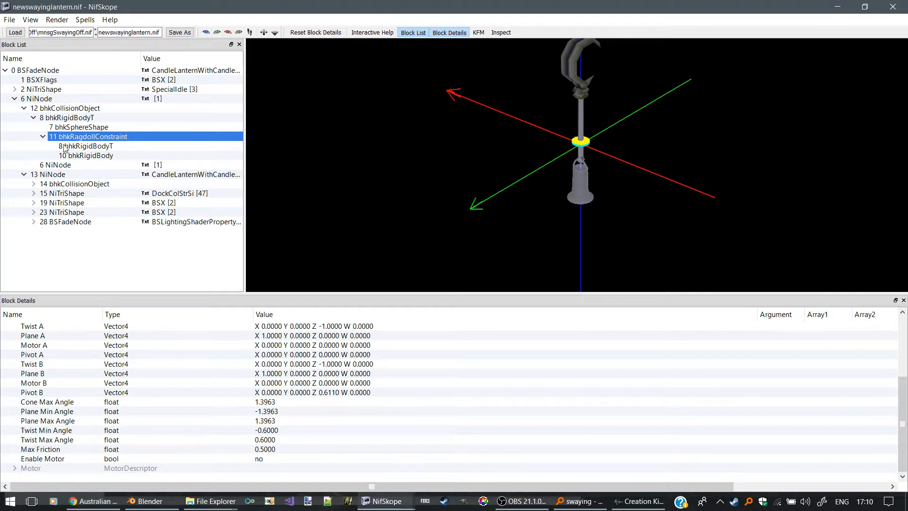
Examine the bhkRigidBodyT properties under the collision object, including its maximum linear and angular velocity.
click(49, 109)
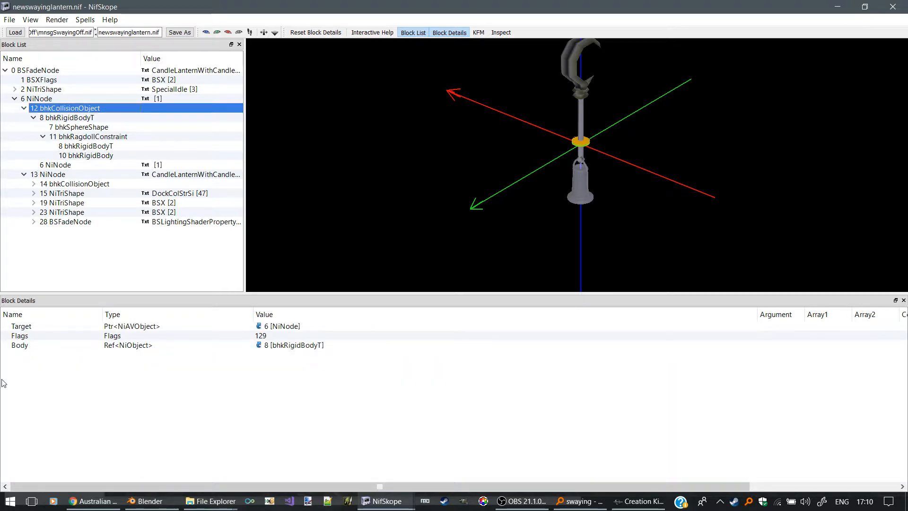
click(67, 119)
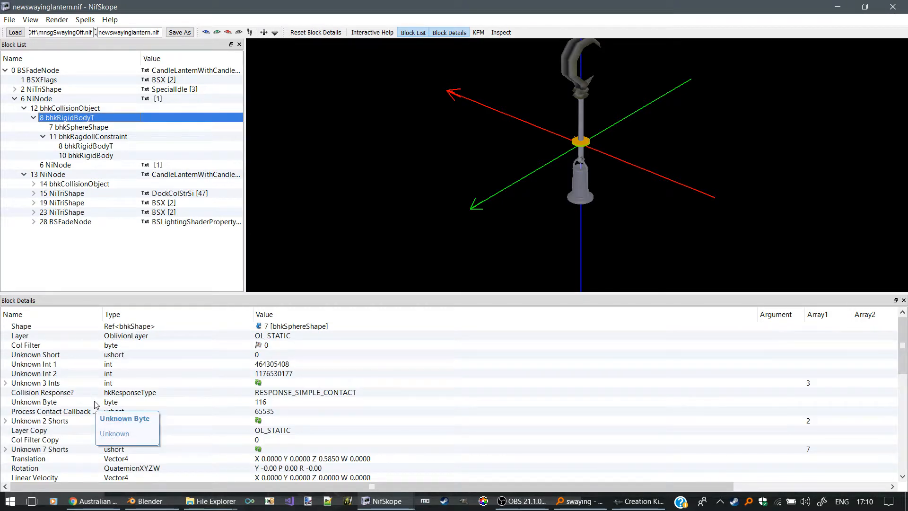
scroll(96, 405, down, 1)
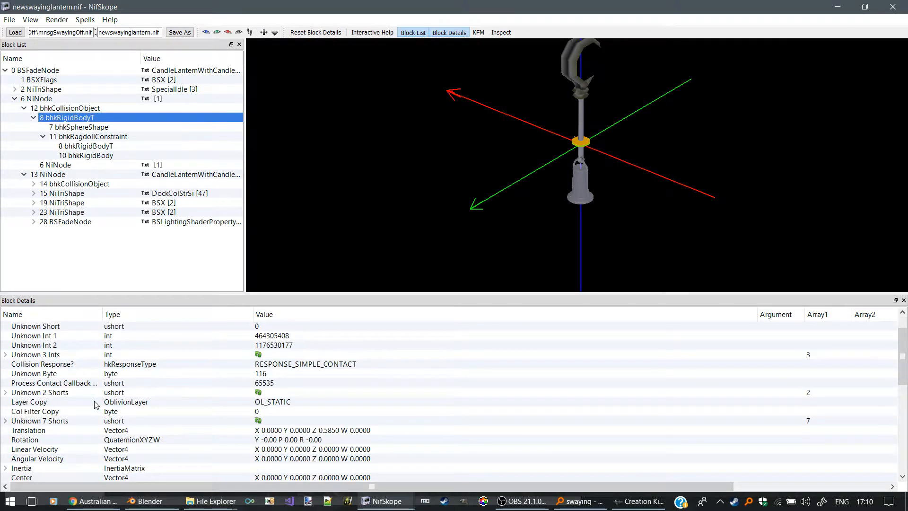
scroll(96, 405, down, 6)
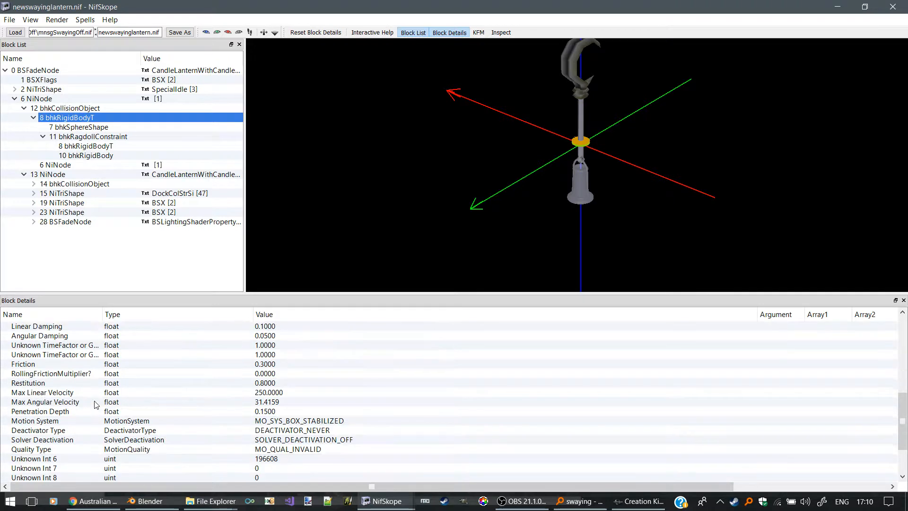
scroll(96, 405, down, 2)
scroll(96, 405, up, 3)
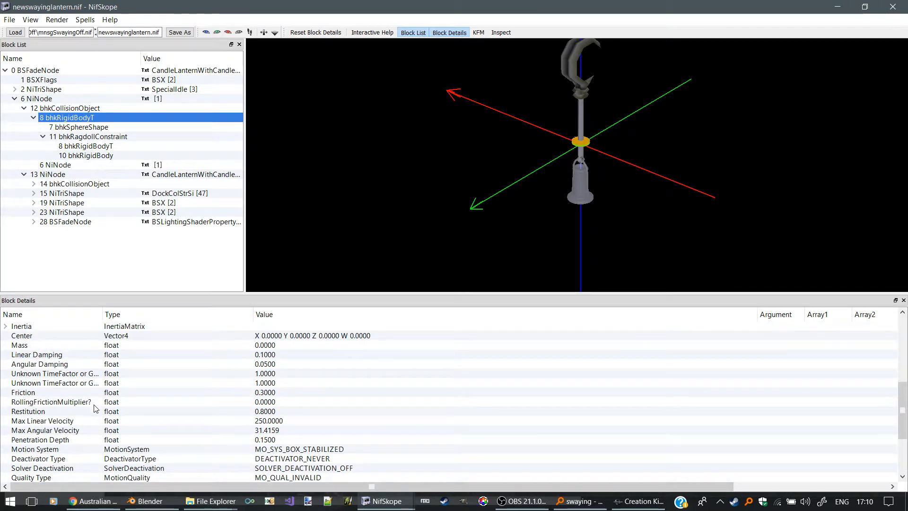
scroll(97, 407, down, 1)
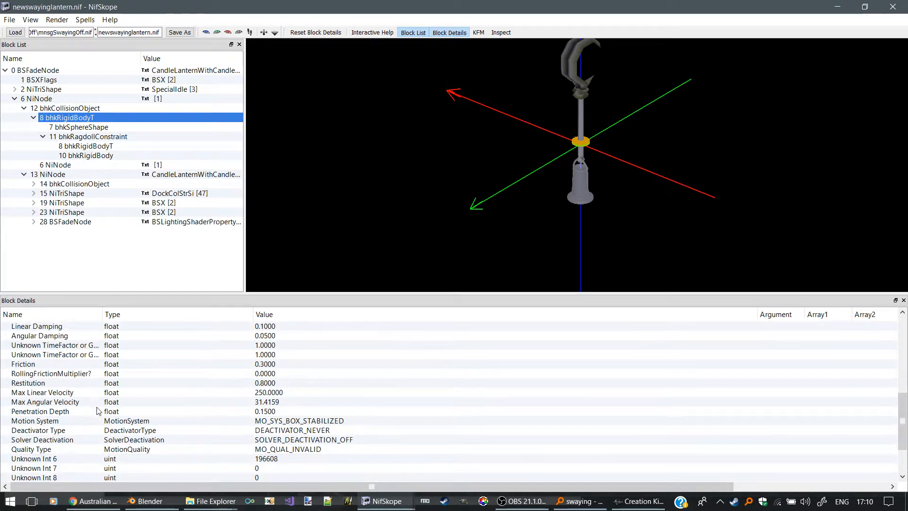
click(212, 383)
click(260, 392)
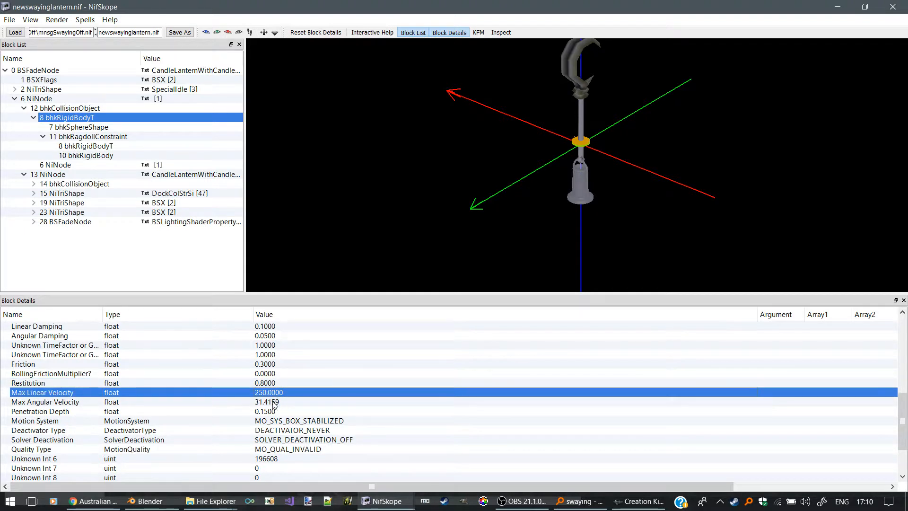
click(274, 402)
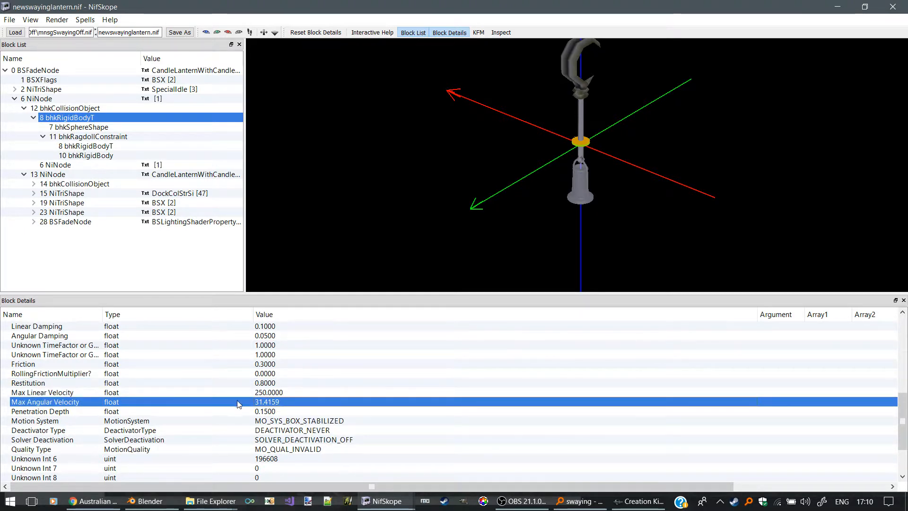
Review the linear and angular damping of the bhkRigidBodyT along with its remaining motion properties.
scroll(238, 404, up, 3)
click(100, 415)
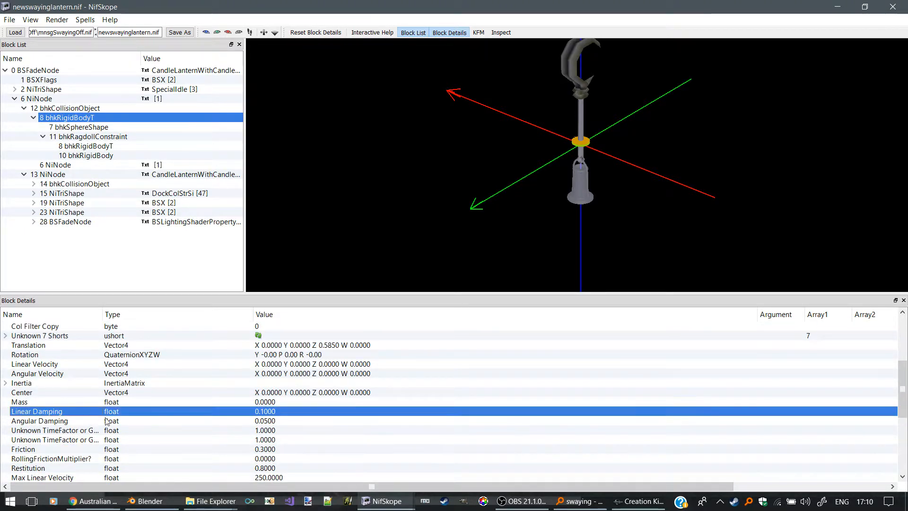
click(223, 423)
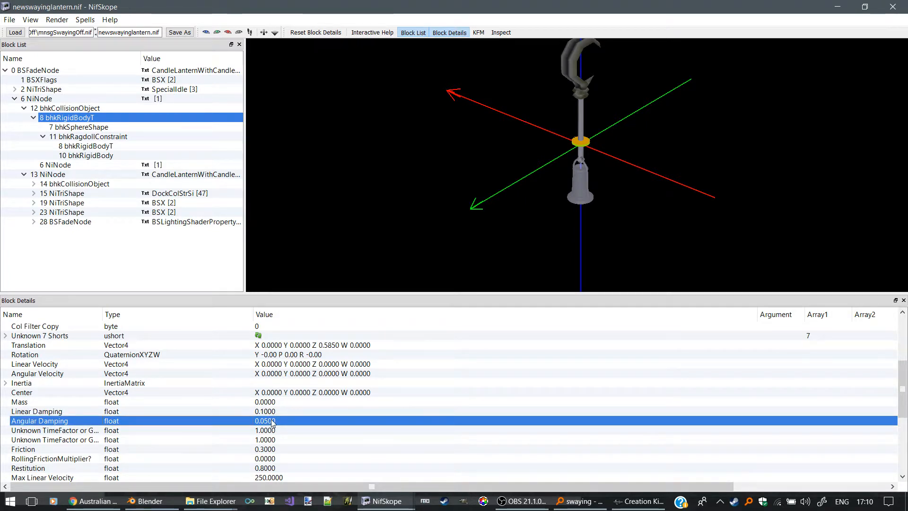
mouse_move(273, 423)
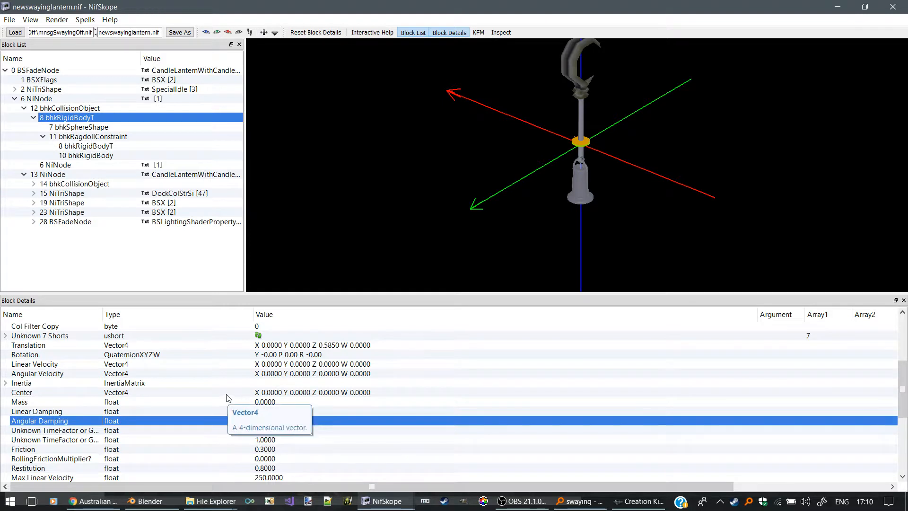
scroll(226, 392, up, 2)
scroll(226, 392, up, 1)
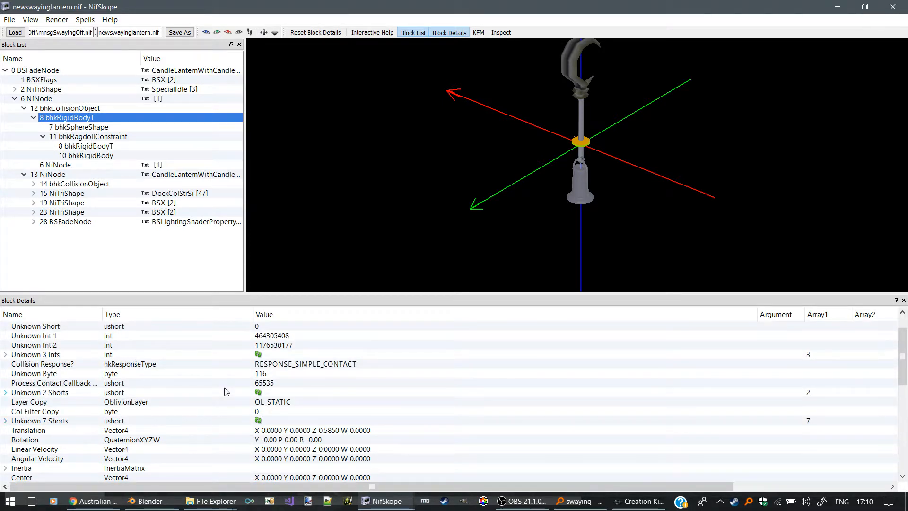
scroll(226, 392, down, 3)
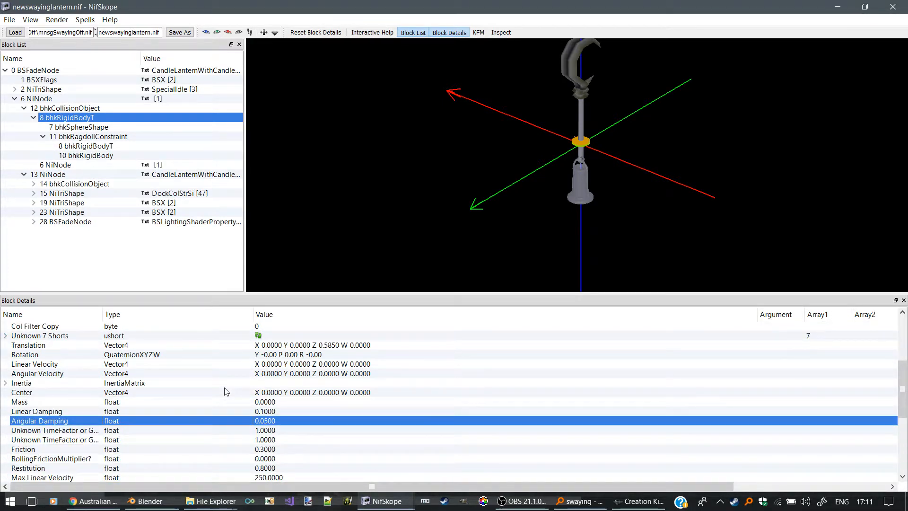
scroll(225, 388, down, 1)
scroll(225, 388, down, 3)
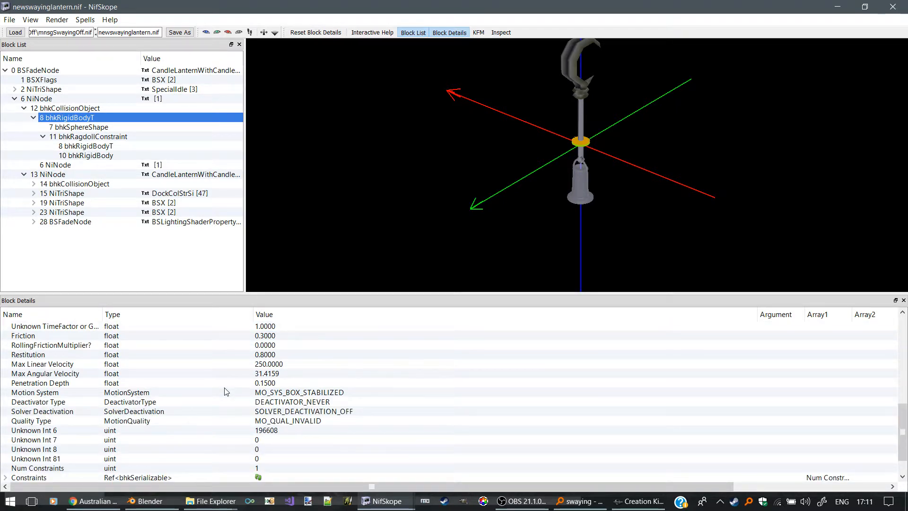
Examine the mass and the two time factor properties of the bhkRigidBody under the bhkRagdollConstraint.
scroll(226, 391, up, 1)
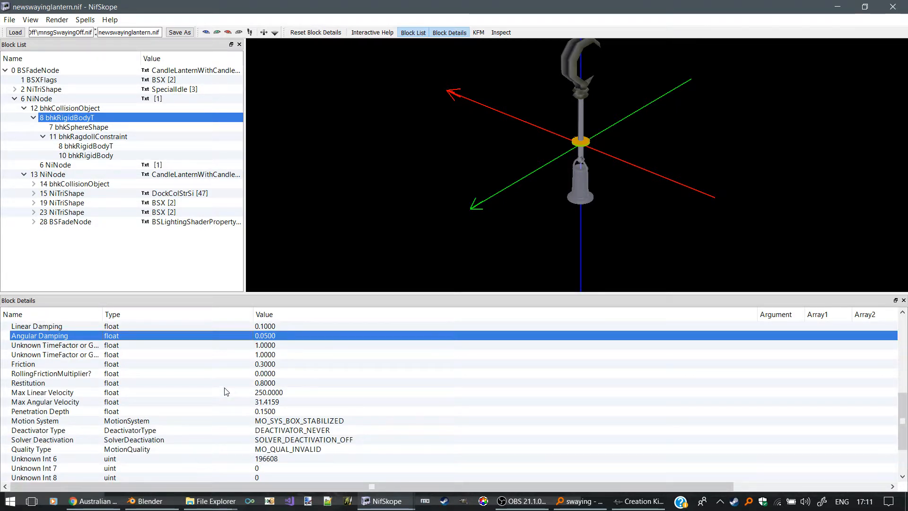
scroll(226, 392, up, 1)
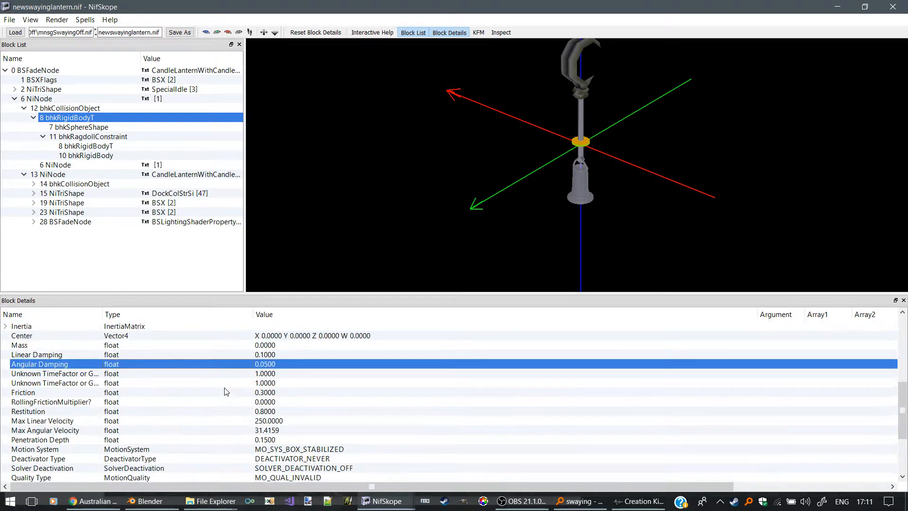
click(86, 155)
scroll(174, 425, down, 2)
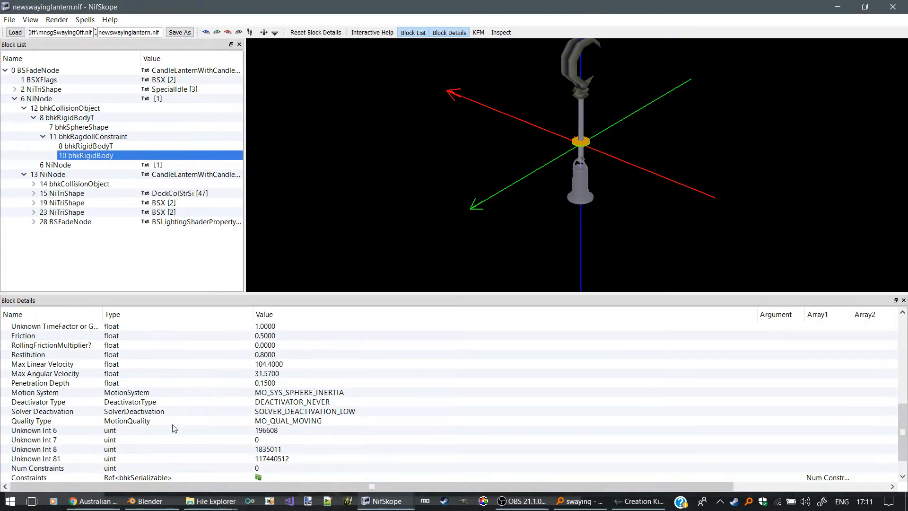
scroll(174, 428, up, 2)
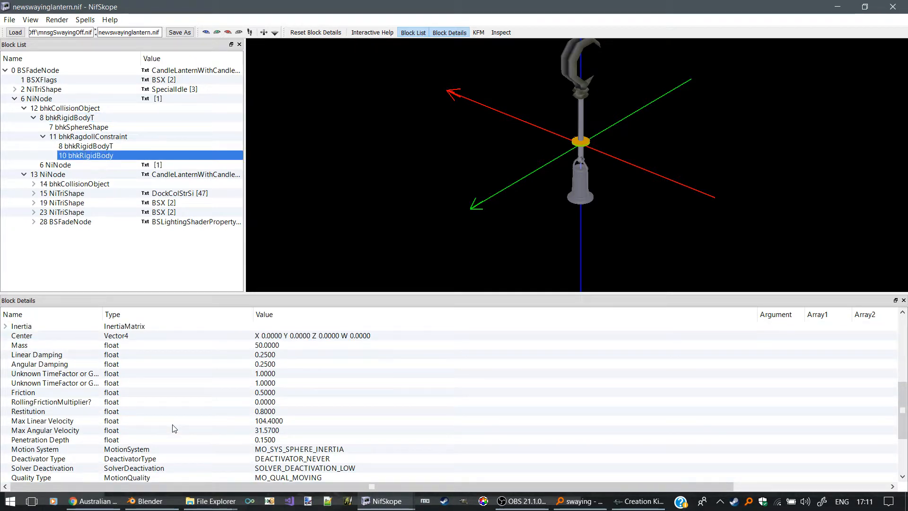
click(81, 383)
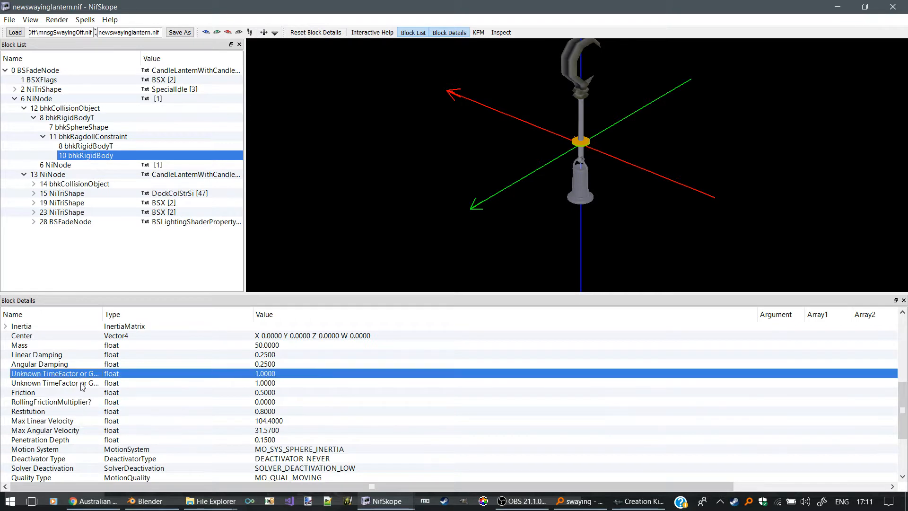
click(271, 377)
click(273, 384)
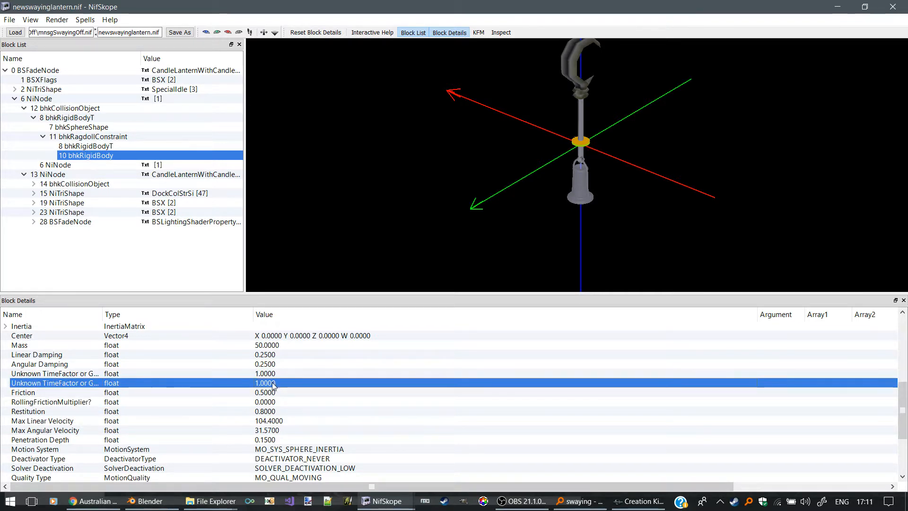
click(260, 349)
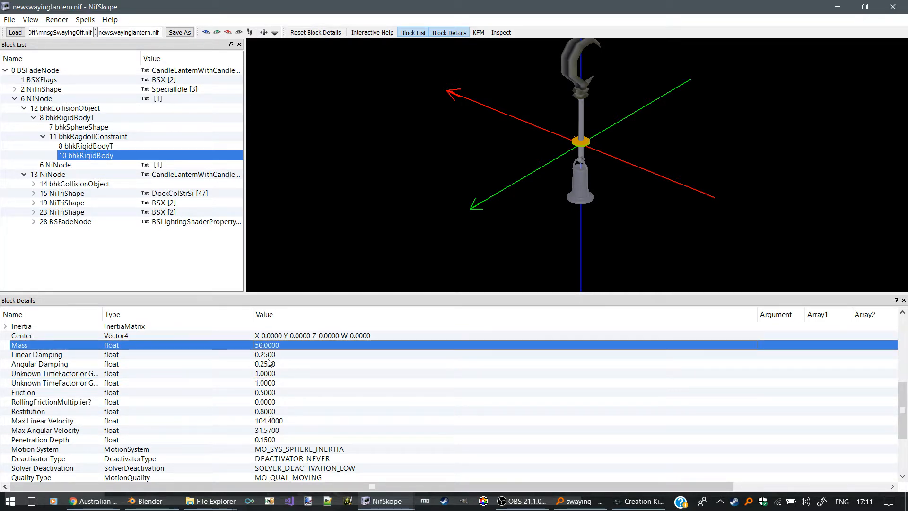
scroll(271, 383, up, 2)
scroll(267, 405, up, 1)
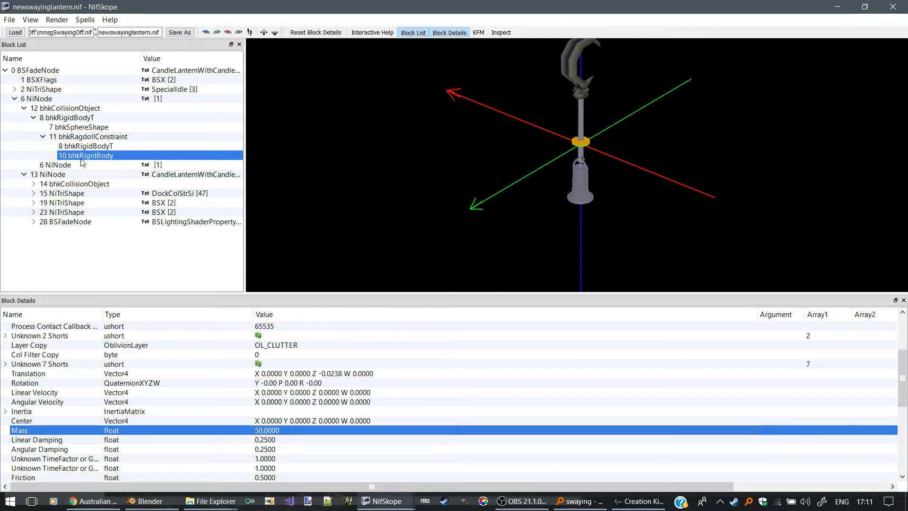
Reselect the constraint's bhkRigidBody and review its mass and angular damping together with its time factors.
click(104, 150)
click(104, 158)
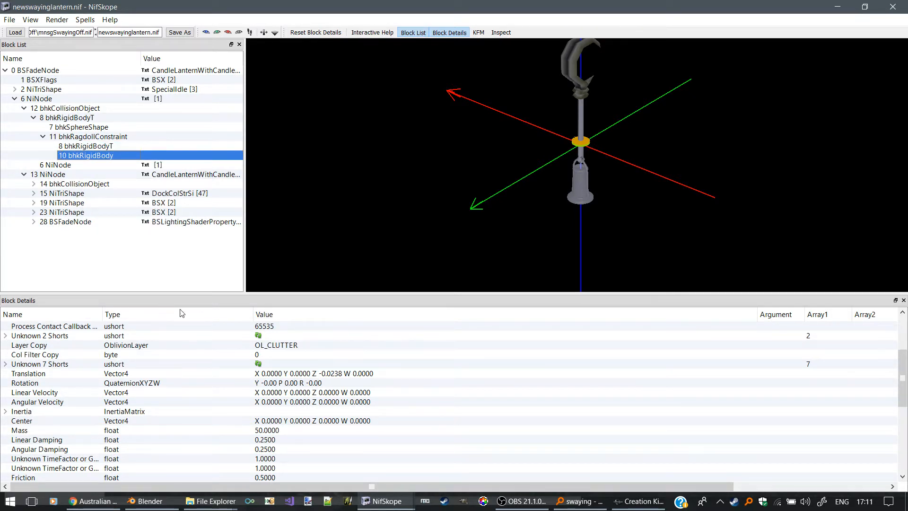
scroll(214, 362, down, 2)
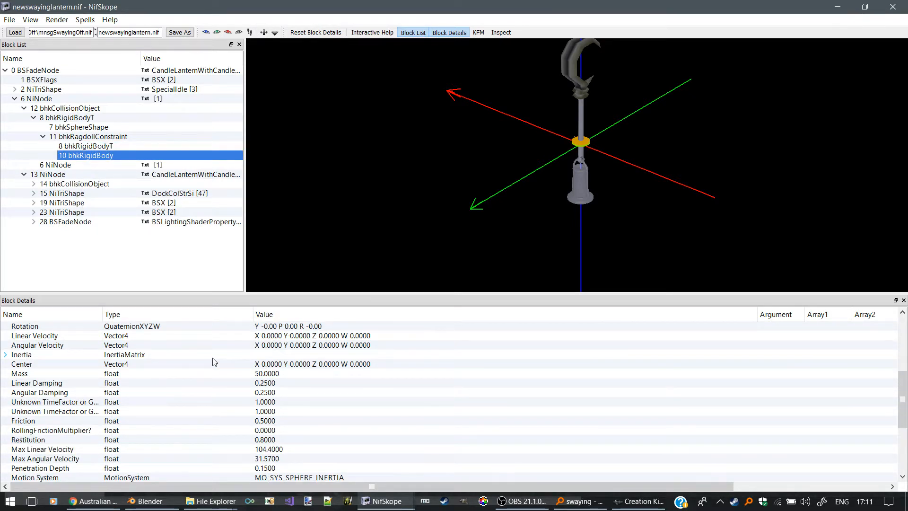
scroll(215, 362, down, 1)
scroll(175, 379, up, 1)
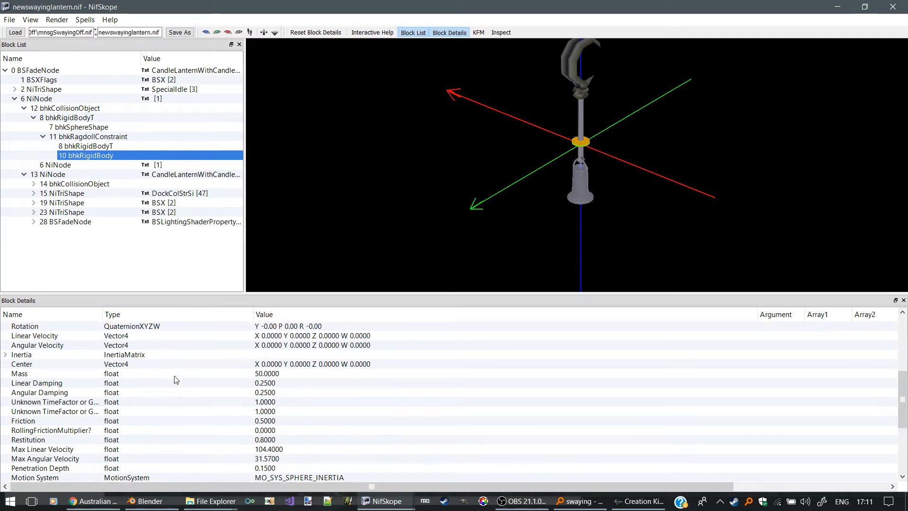
click(260, 375)
click(286, 392)
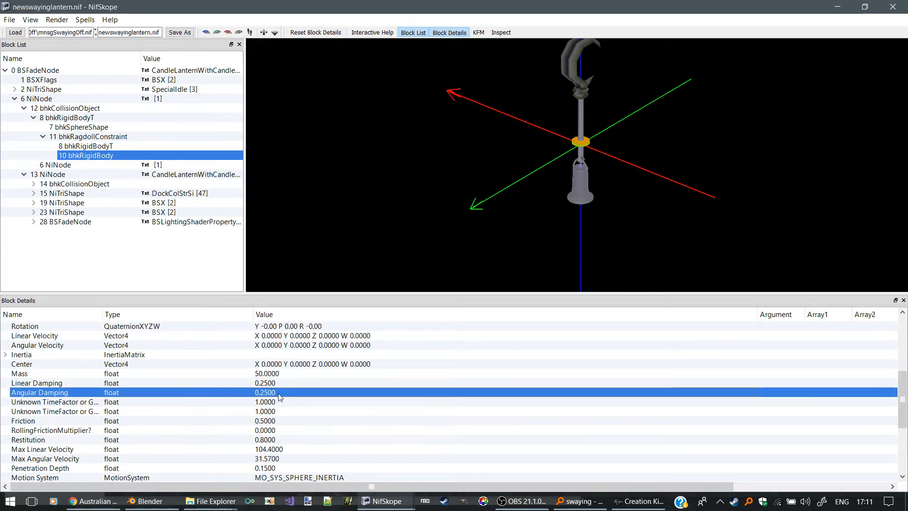
click(264, 403)
click(268, 411)
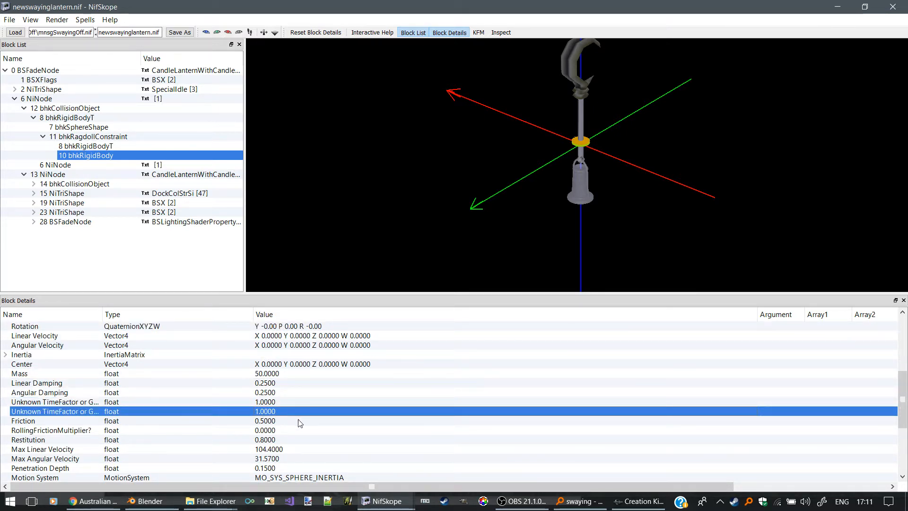
Review the friction of the constraint's bhkRigidBody and its remaining velocity, motion system and quality properties.
scroll(279, 418, down, 1)
click(270, 394)
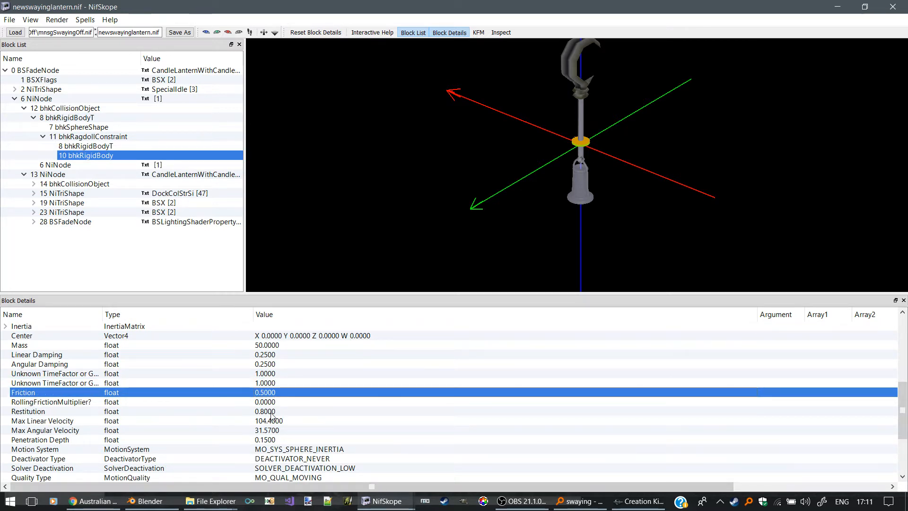
mouse_move(271, 415)
scroll(280, 434, down, 3)
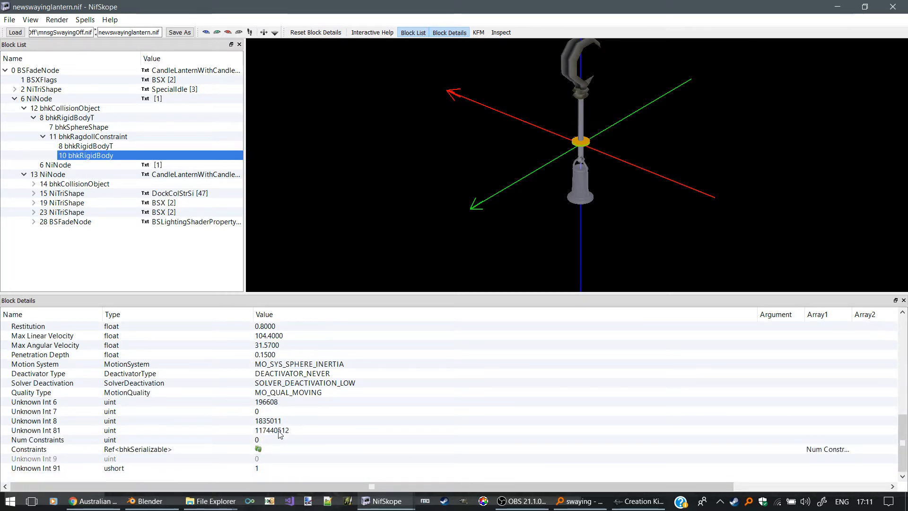
scroll(283, 432, up, 4)
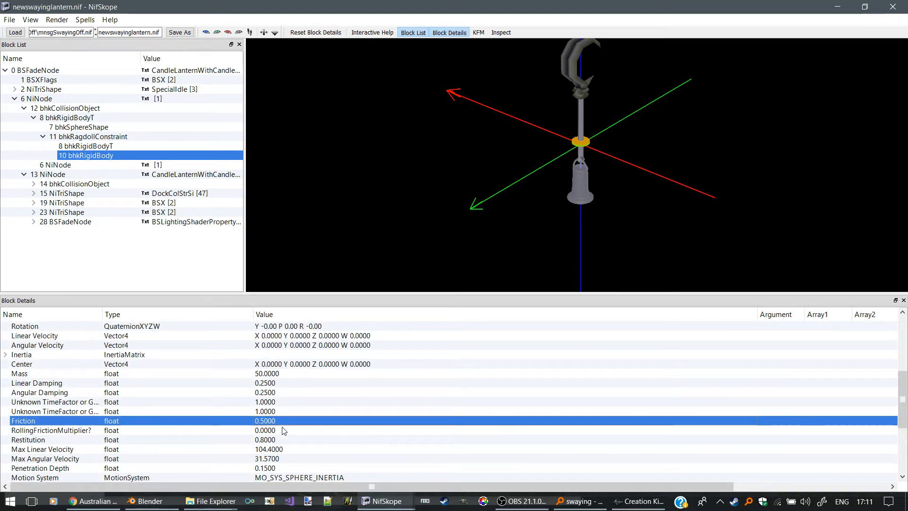
Return to the Creation Kit and inspect the swaying lantern beside the blacksmith sign from above and from the front.
click(837, 9)
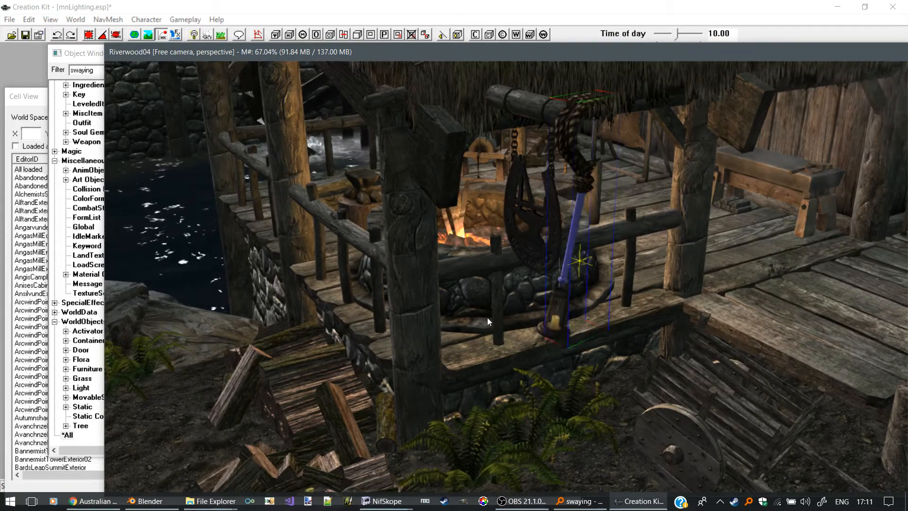
shift+middle_drag(481, 310, 447, 333)
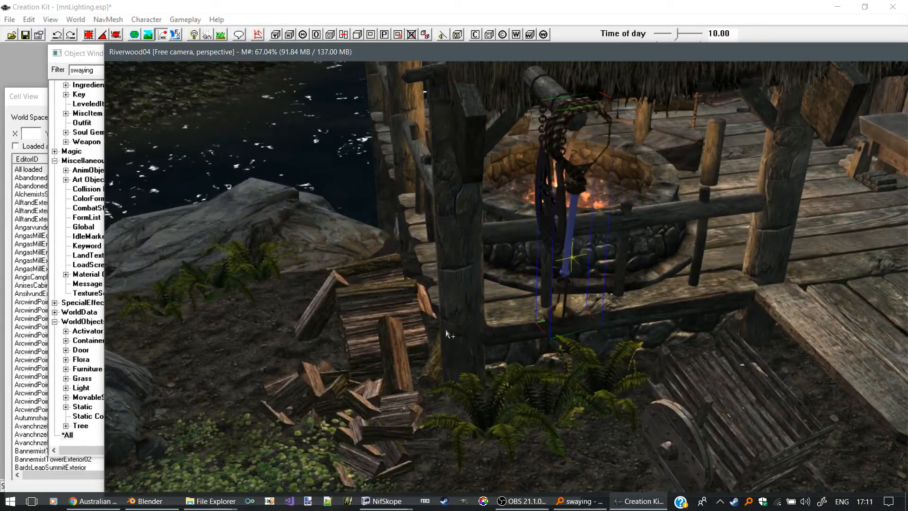
shift+middle_drag(447, 334, 516, 292)
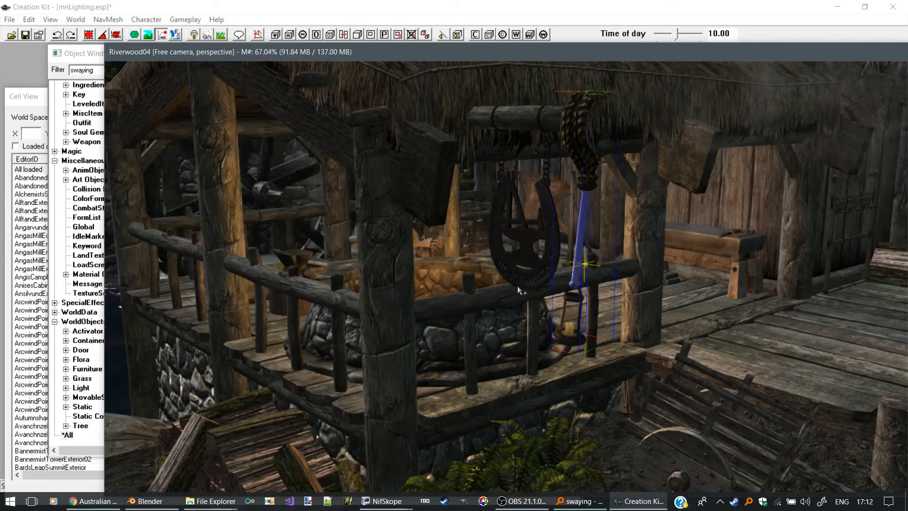
click(544, 504)
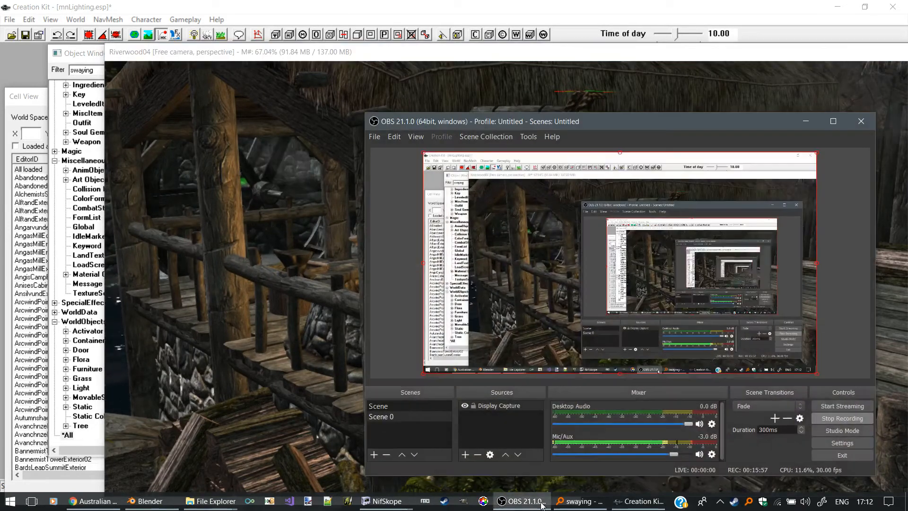